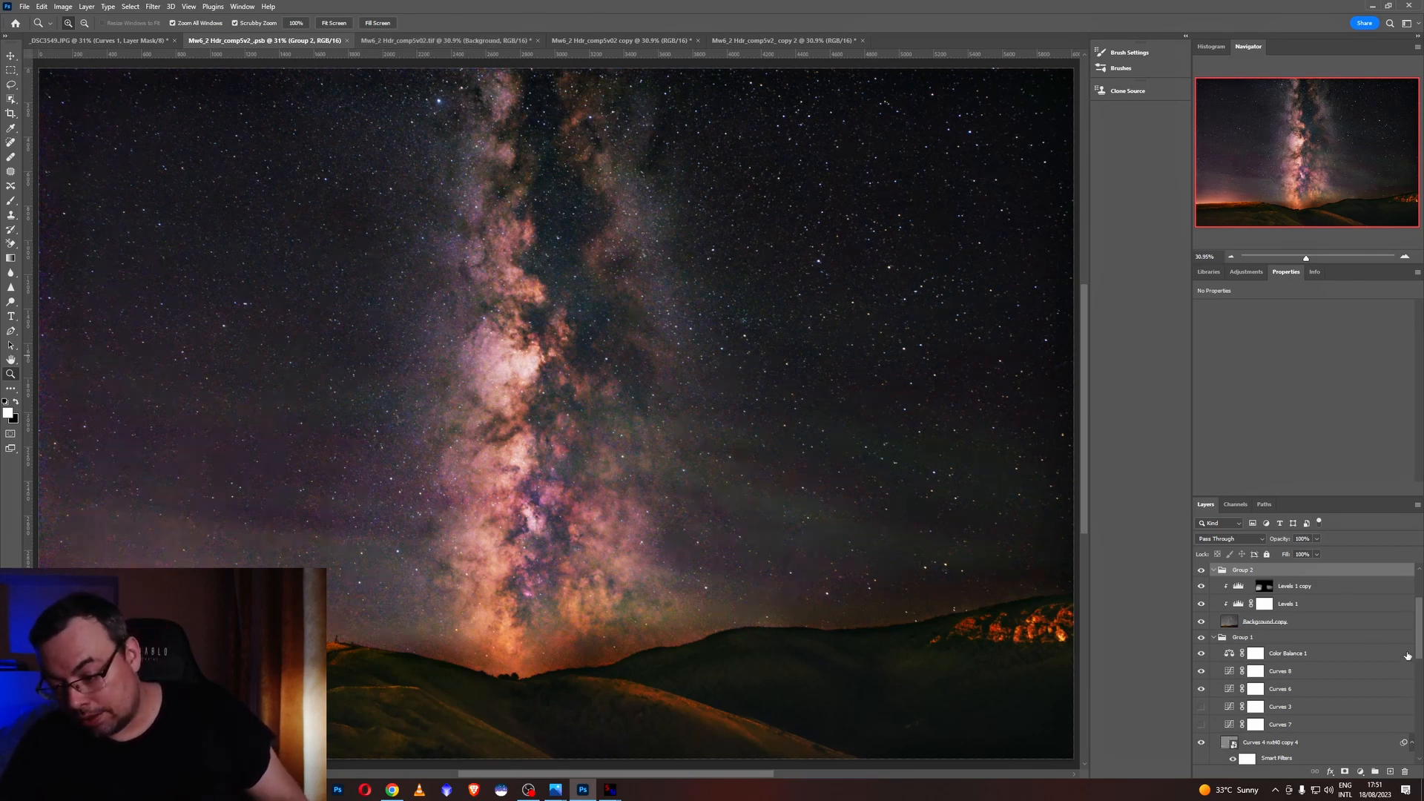
{"action": "scroll", "coordinate": [1419, 634], "scroll_direction": "up", "scroll_amount": 3}
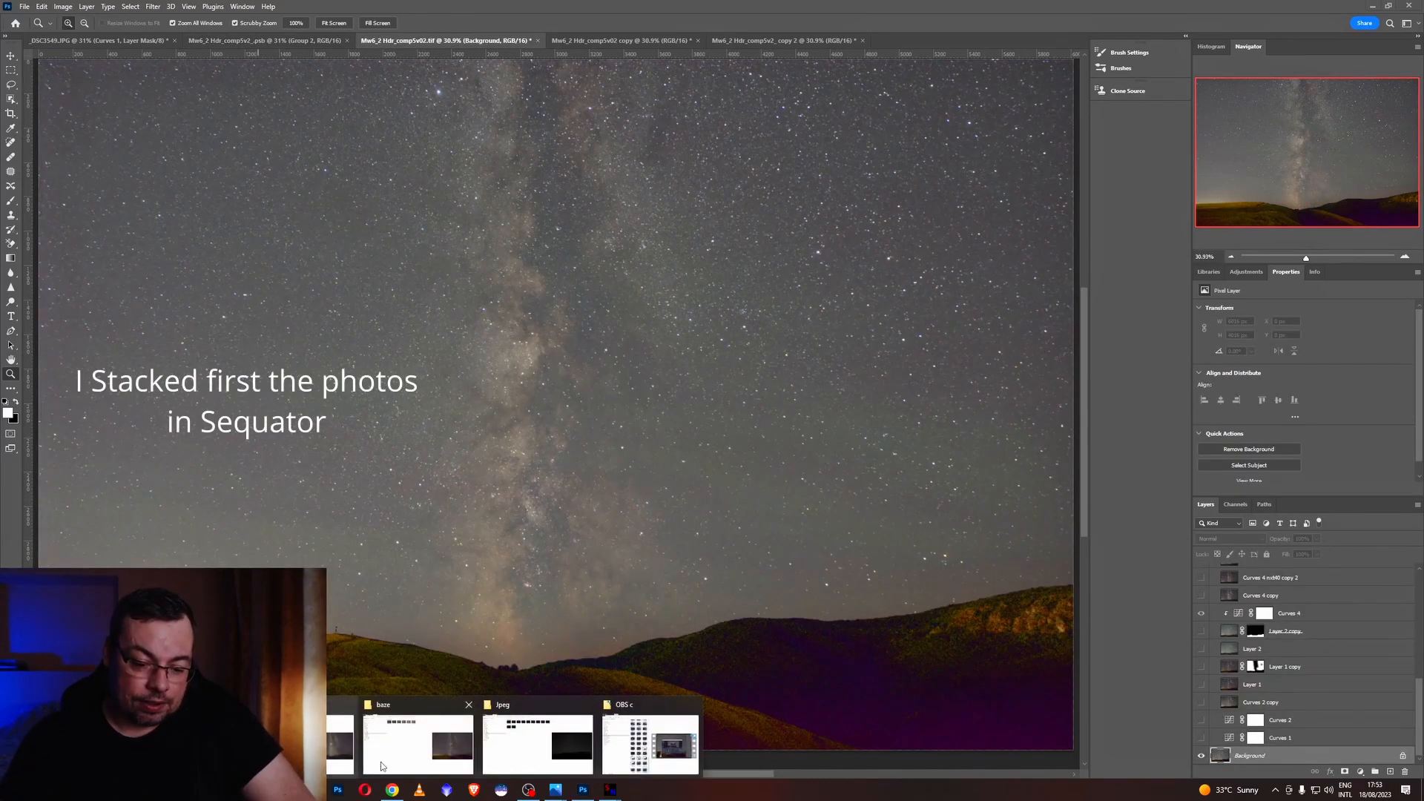
{"action": "left_click", "coordinate": [417, 740]}
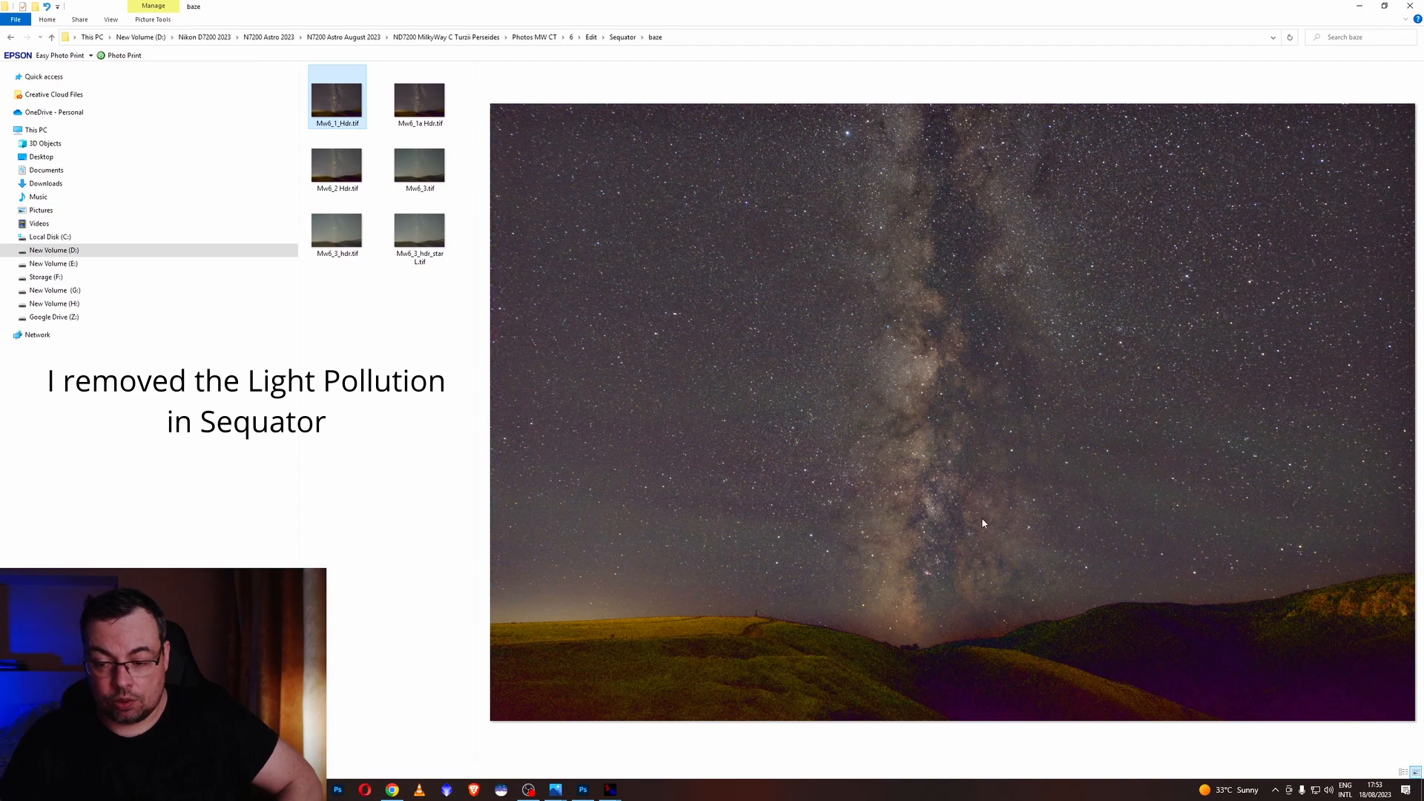
{"action": "key", "text": "Down"}
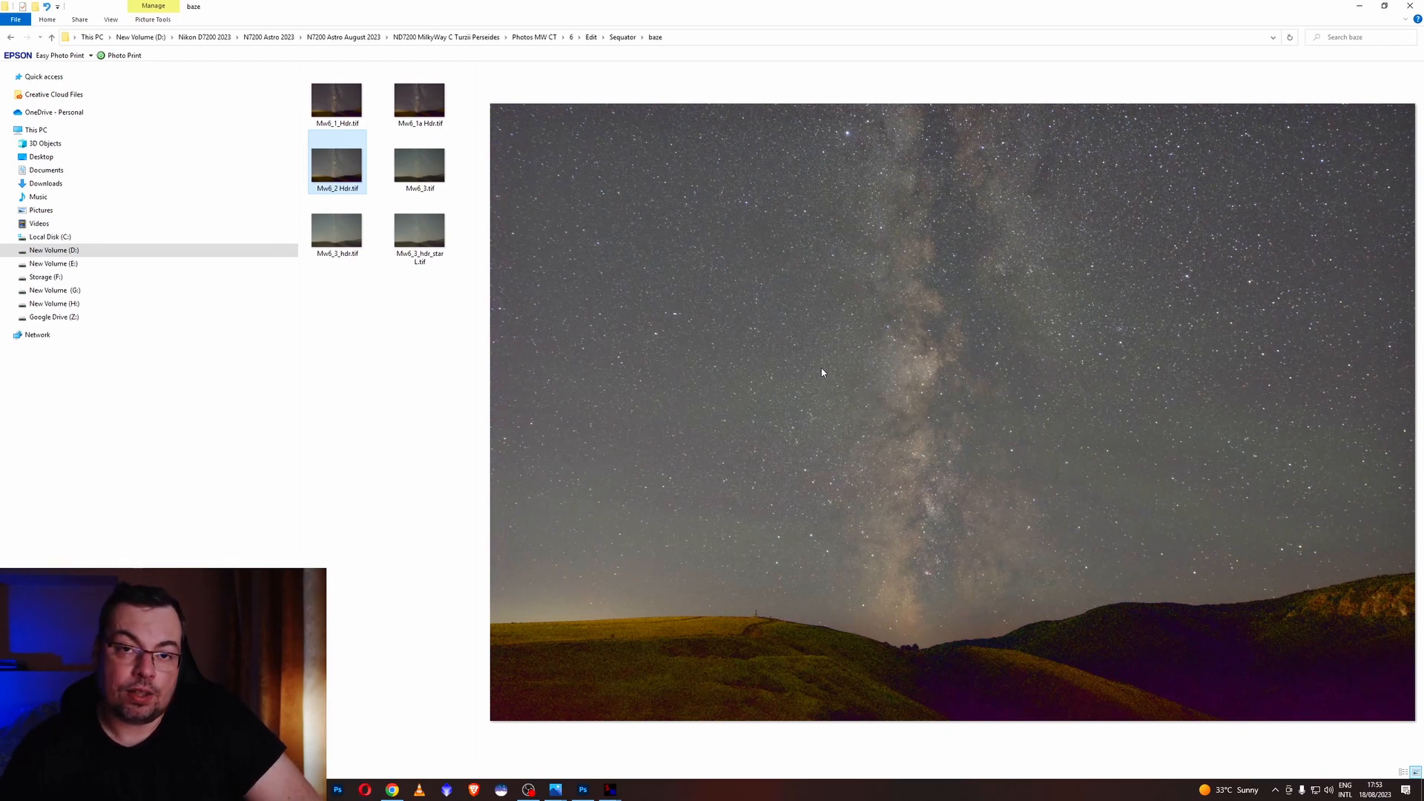
{"action": "key", "text": "Down"}
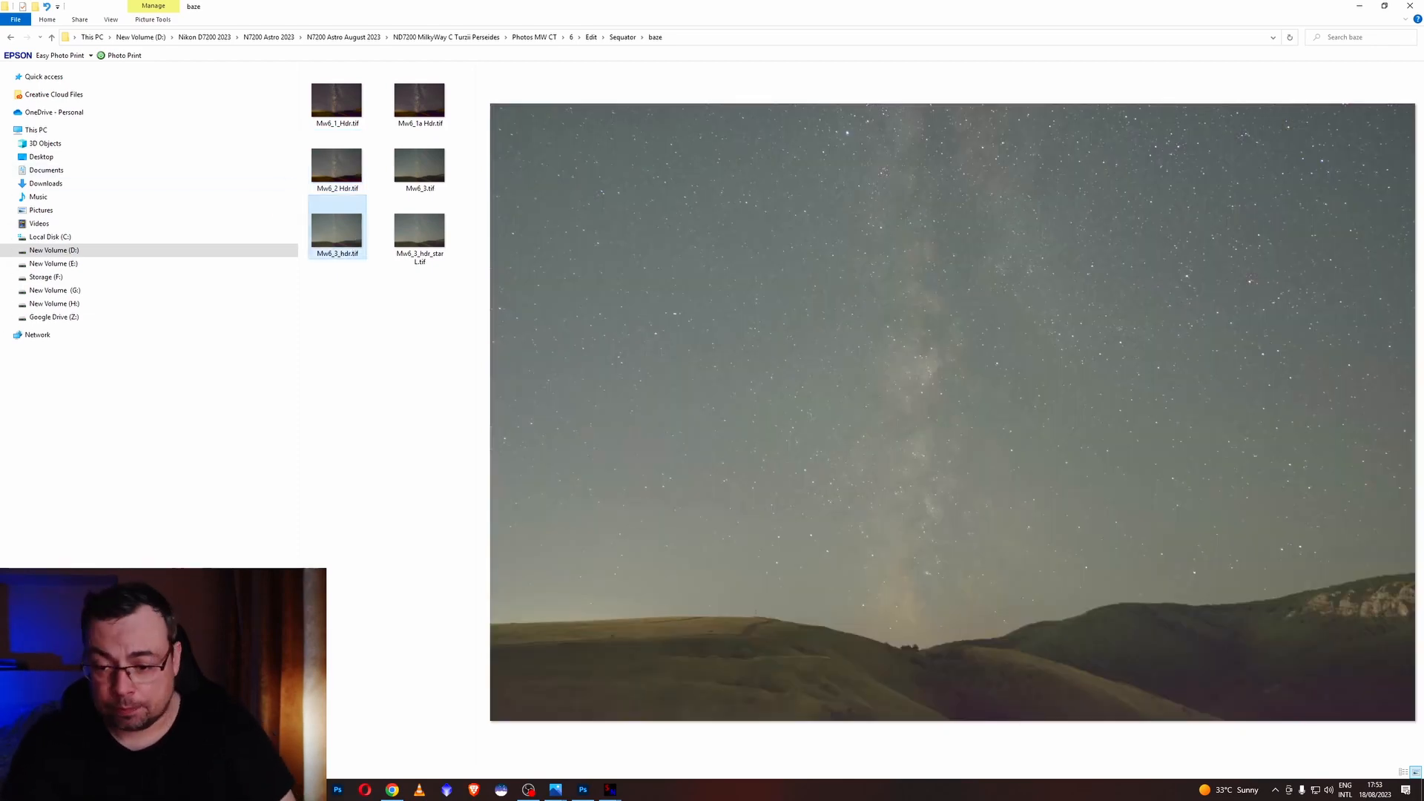
{"action": "key", "text": "Up"}
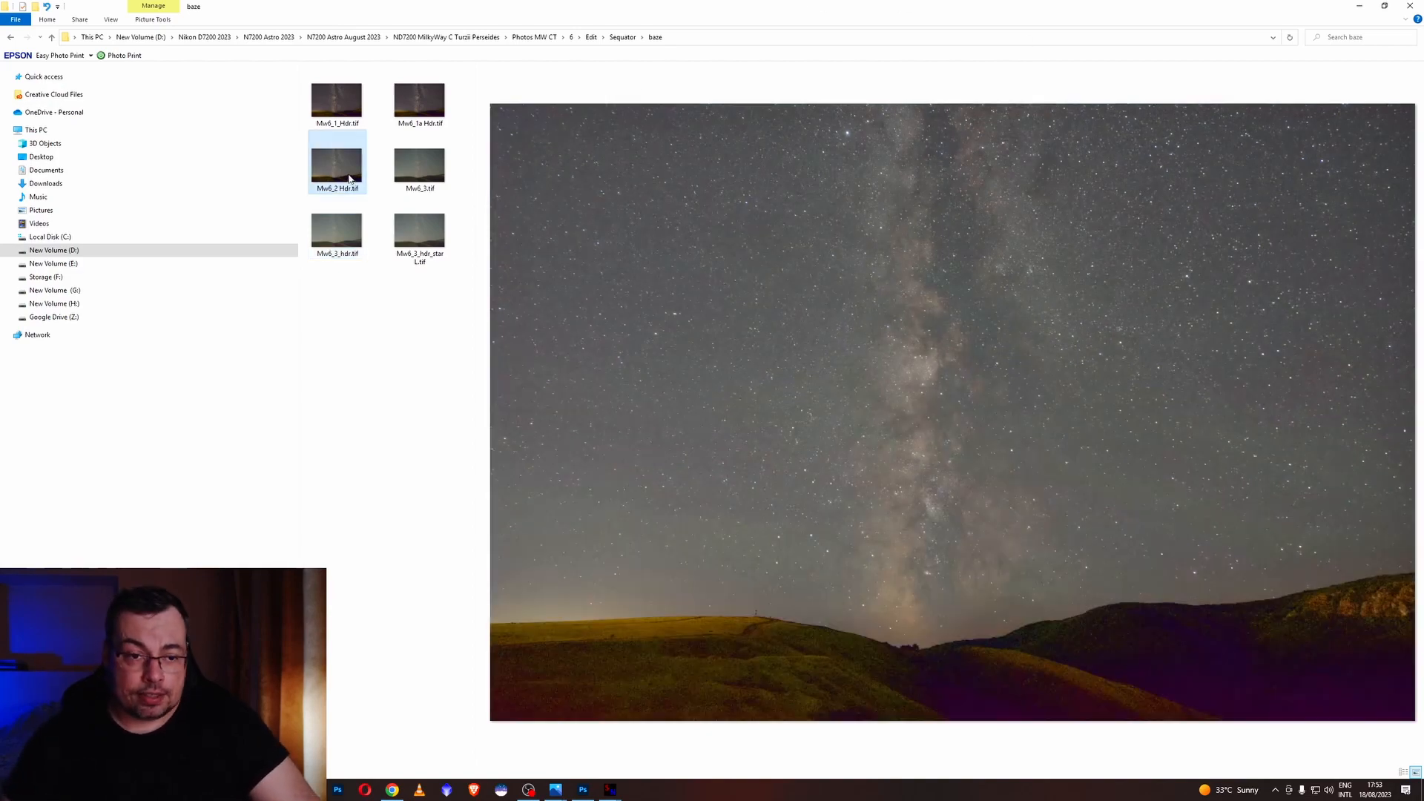
{"action": "key", "text": "Up"}
{"action": "key", "text": "Down"}
{"action": "key", "text": "Down"}
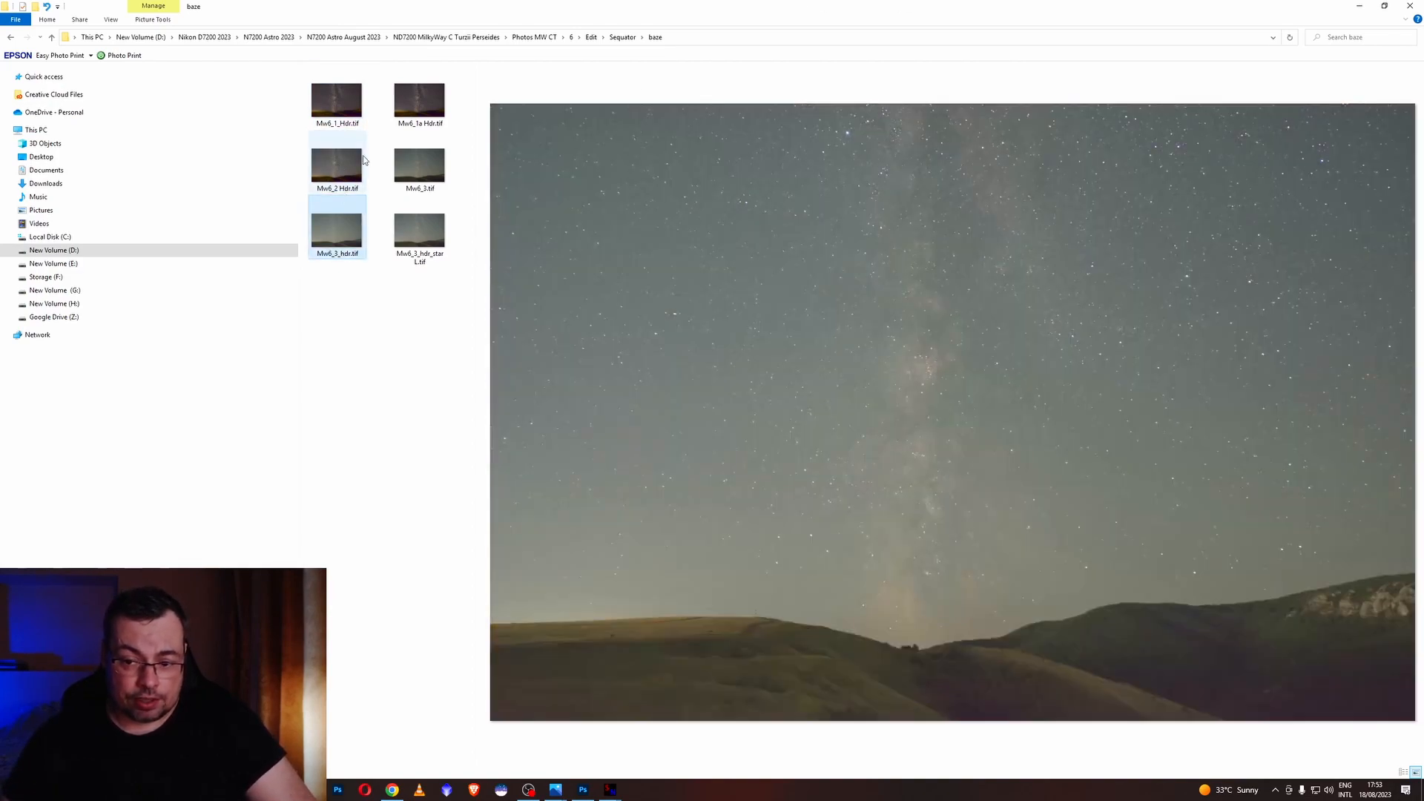
{"action": "left_click", "coordinate": [362, 155]}
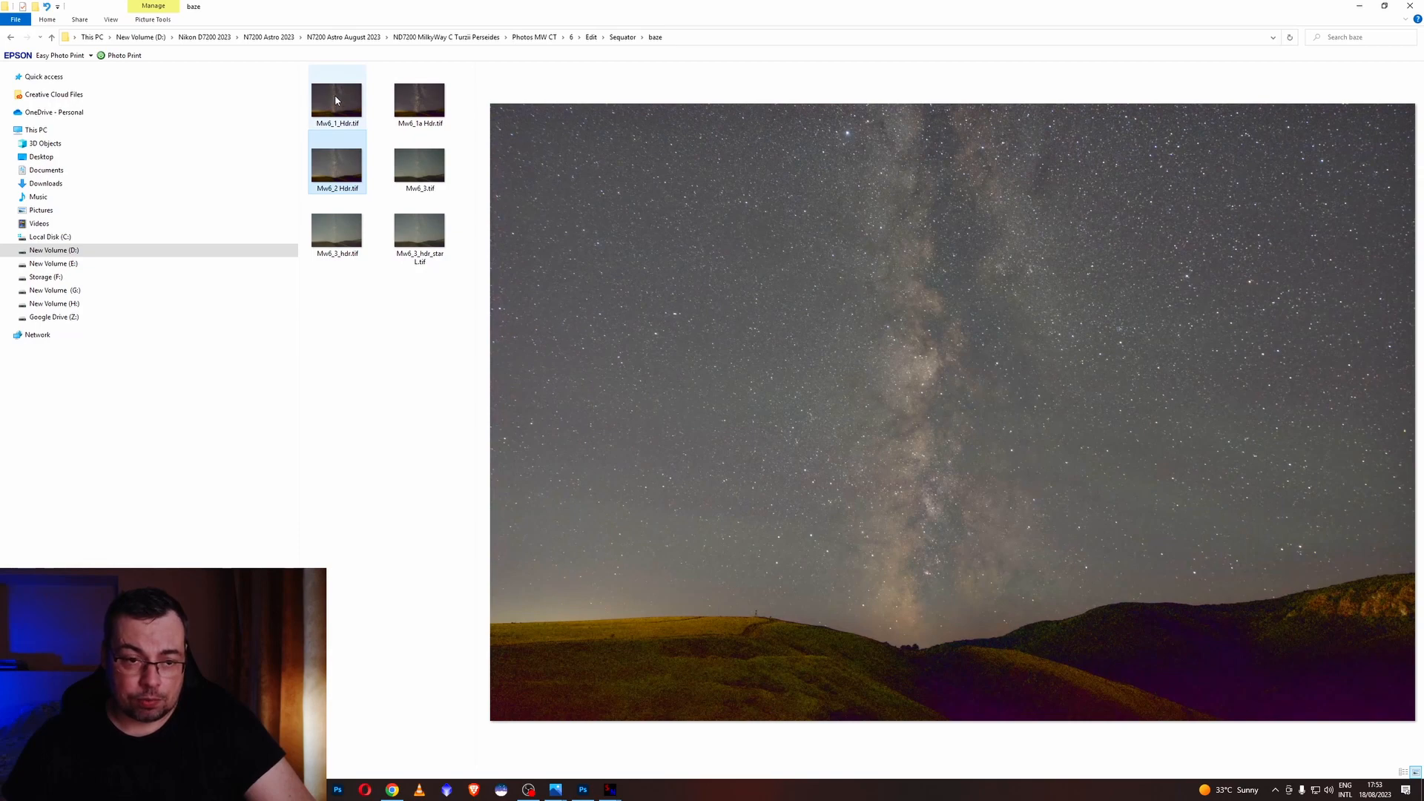
{"action": "left_click", "coordinate": [334, 101]}
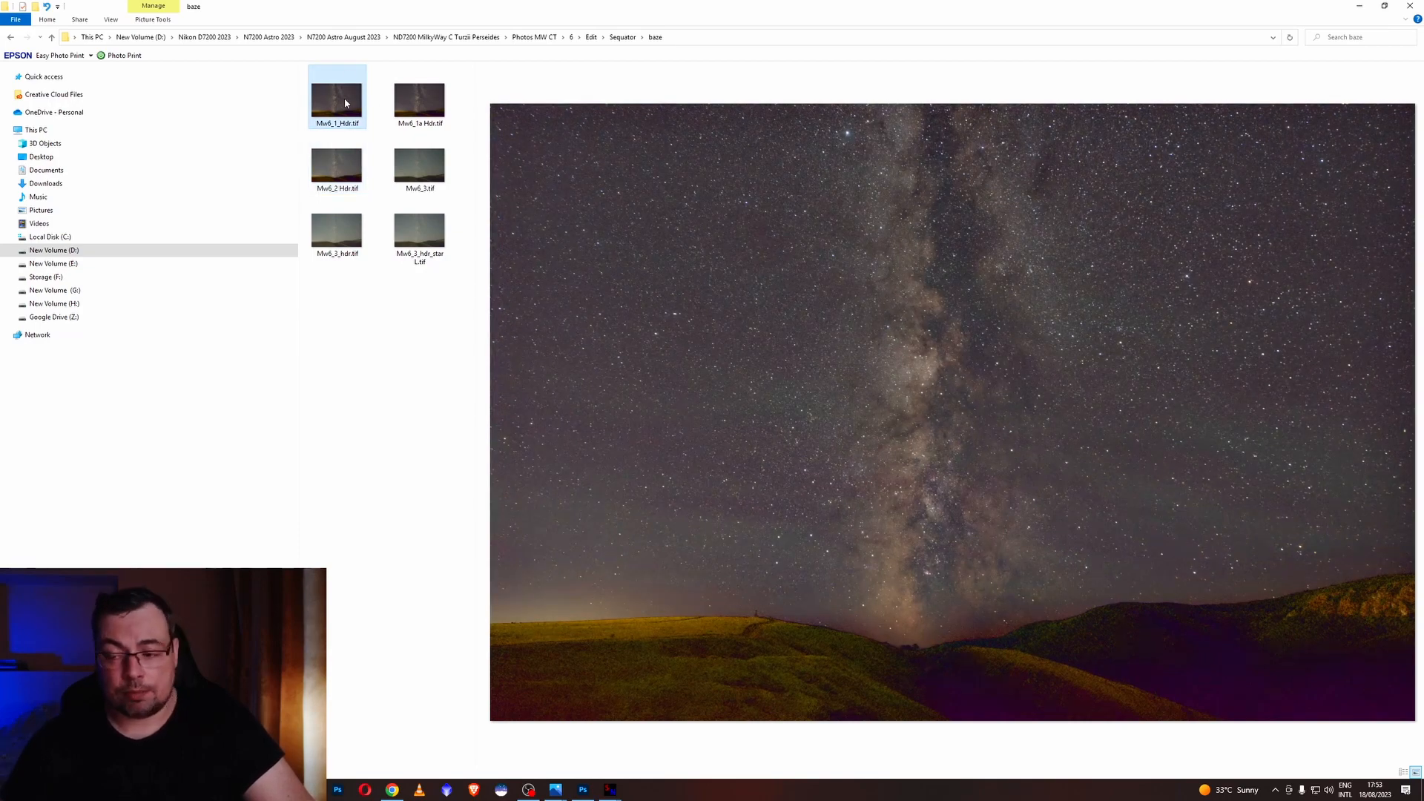
{"action": "left_click", "coordinate": [348, 162]}
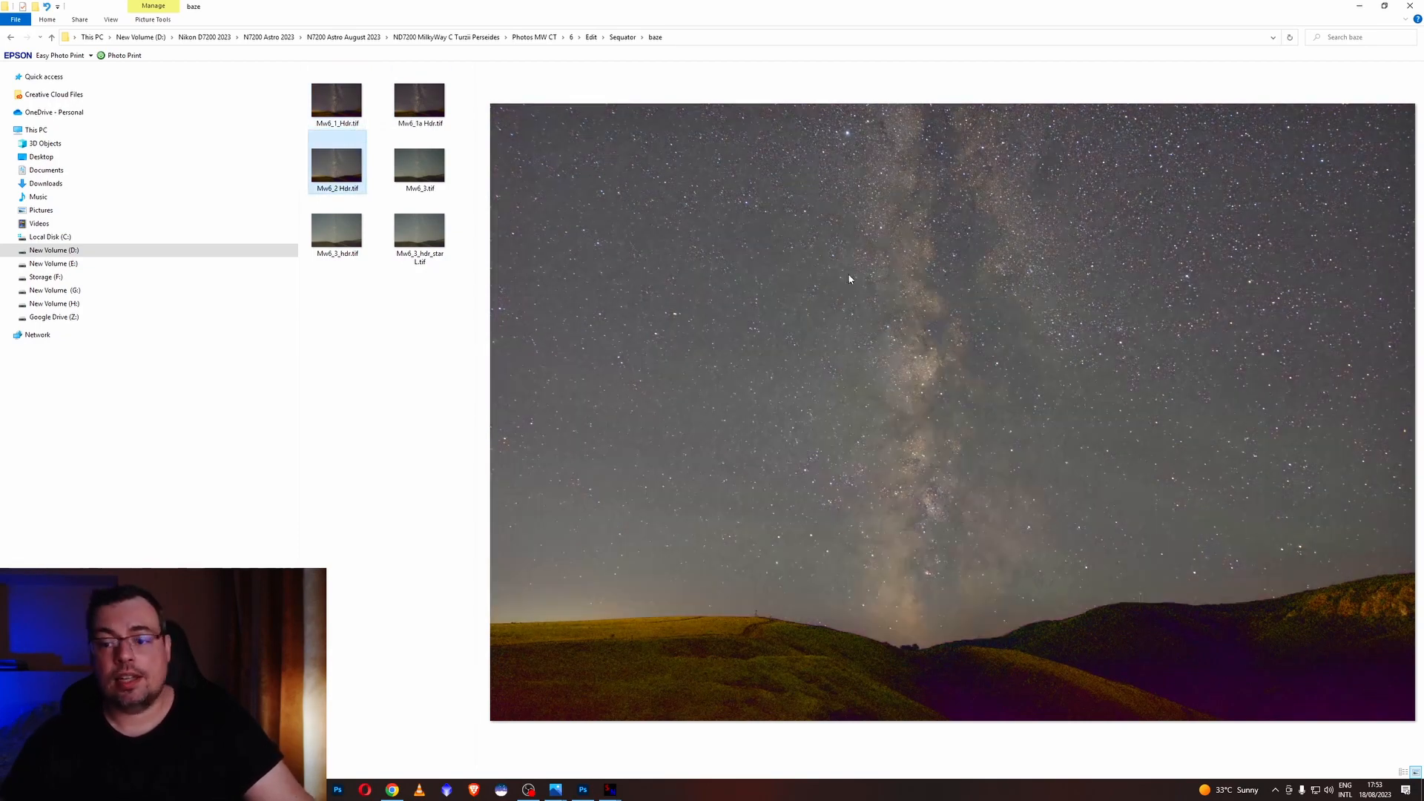
{"action": "left_click", "coordinate": [581, 790]}
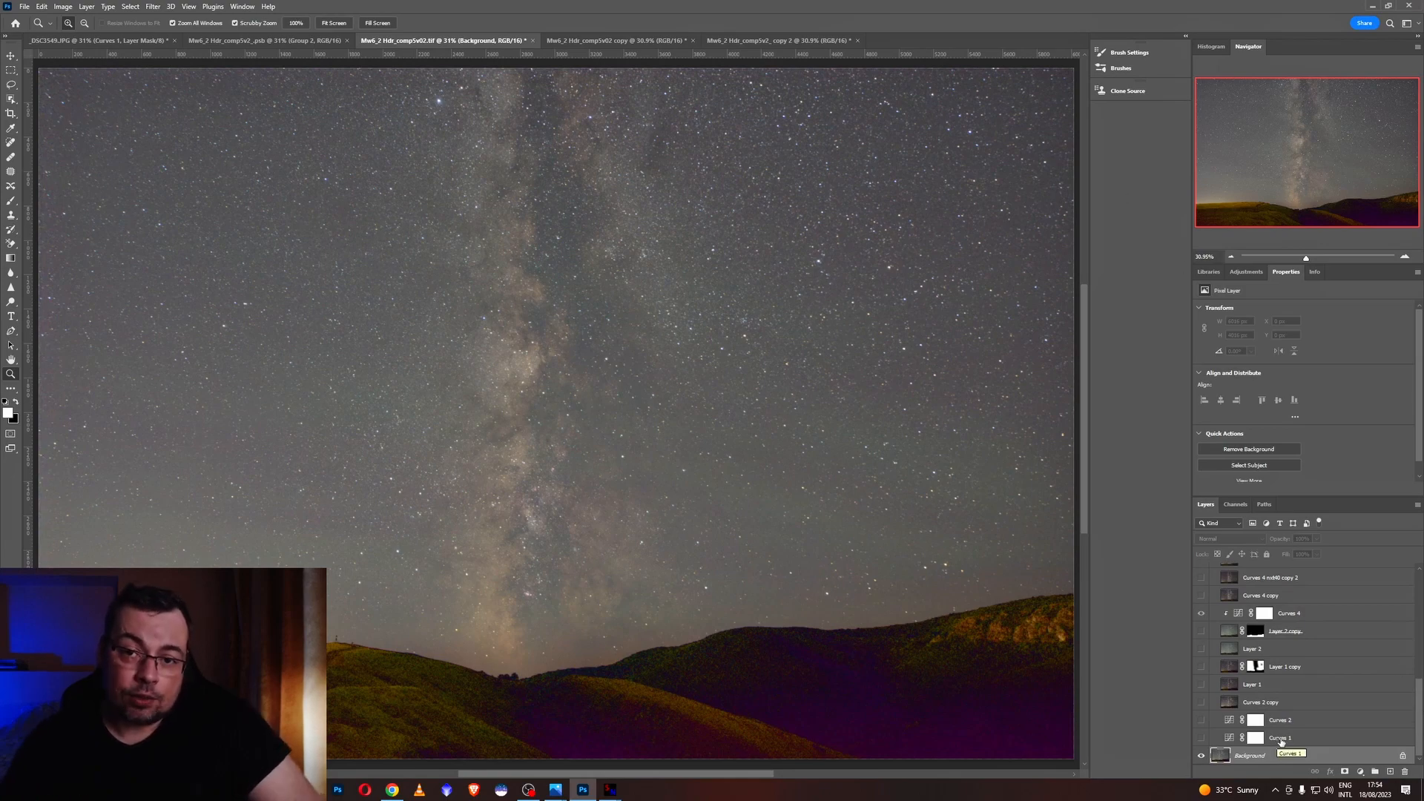
Enable the Curves 1 adjustment and pull its black point to lift the shadows slightly.
{"action": "left_click", "coordinate": [1256, 738]}
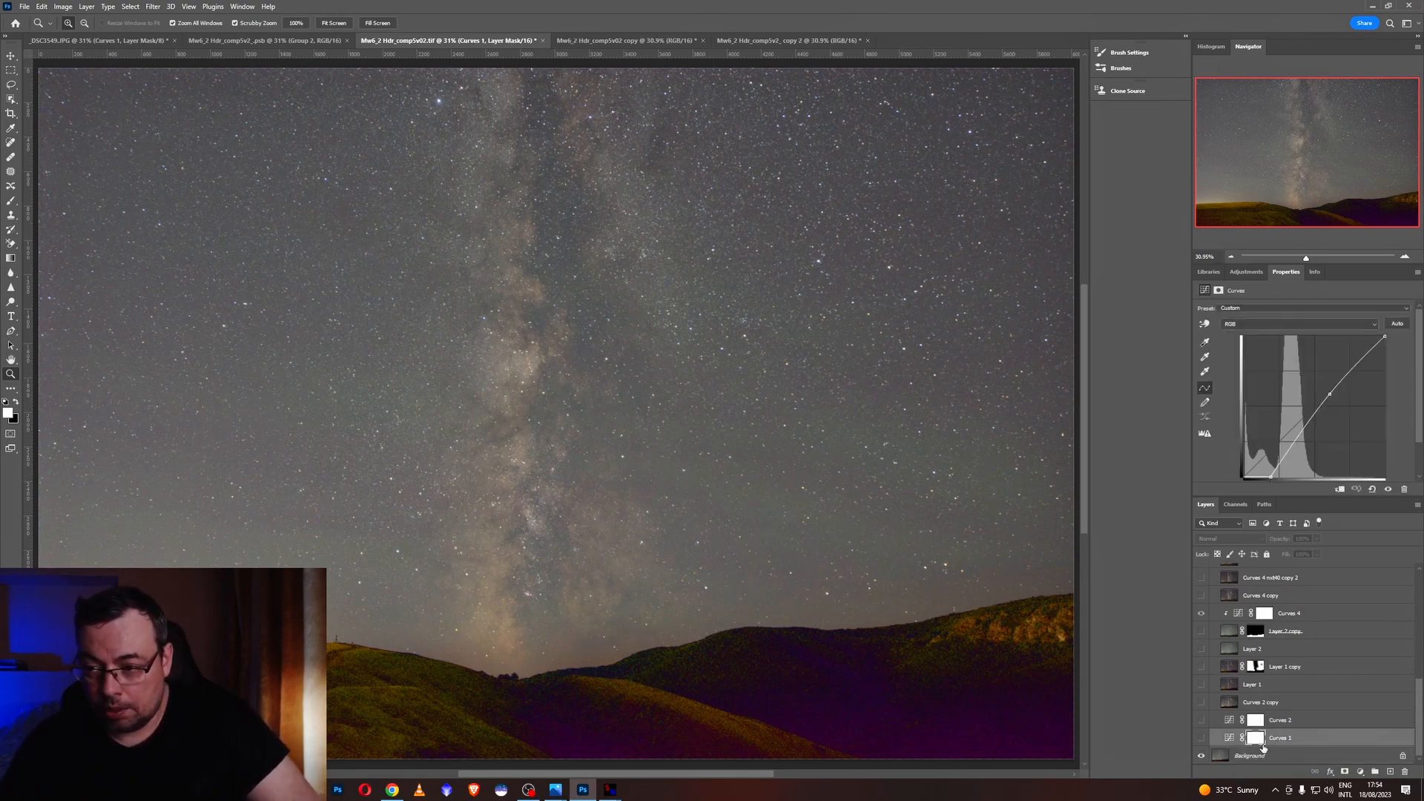
{"action": "left_click", "coordinate": [1201, 738]}
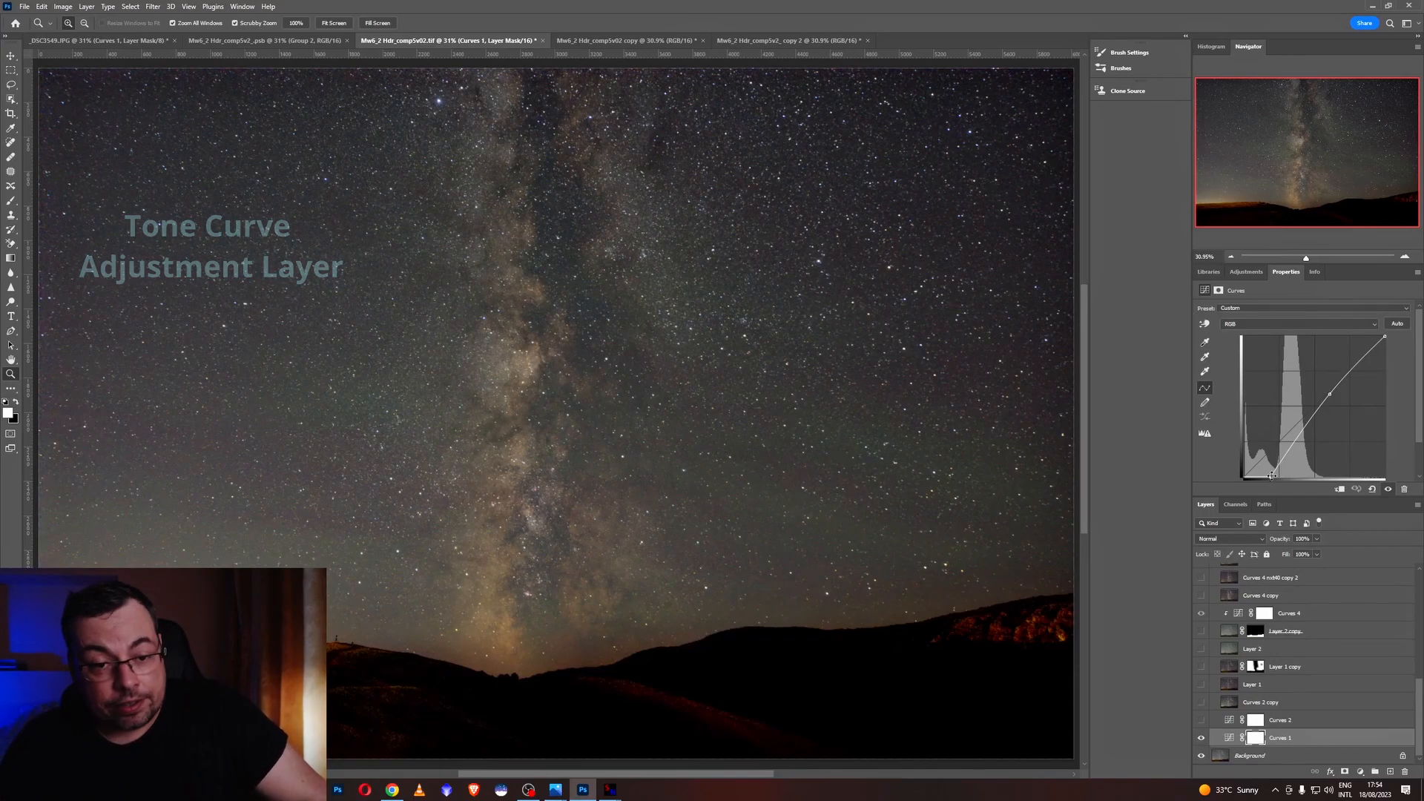
{"action": "mouse_move", "coordinate": [1272, 476]}
{"action": "left_mouse_down"}
{"action": "mouse_move", "coordinate": [1232, 483]}
{"action": "mouse_move", "coordinate": [1277, 478]}
{"action": "left_mouse_up"}
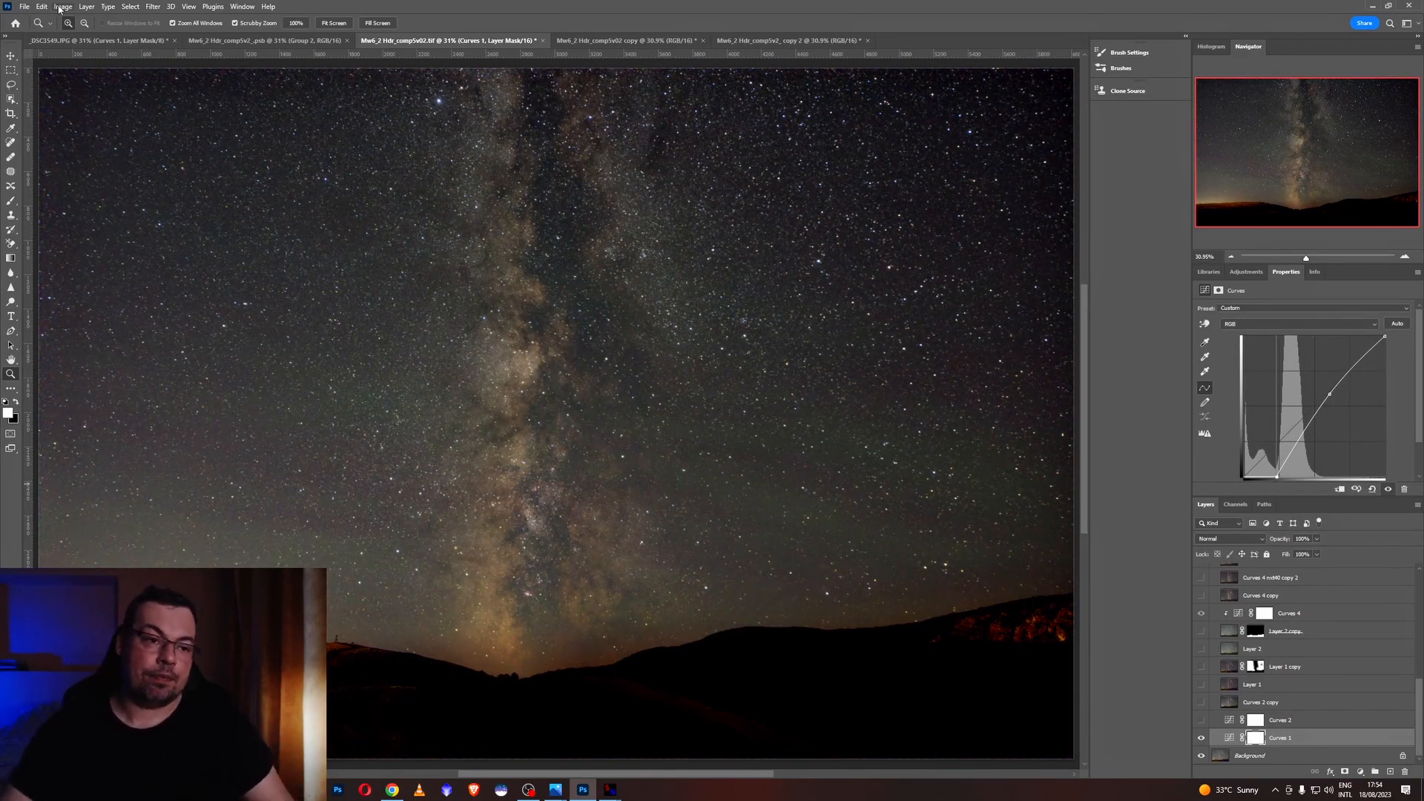
{"action": "left_click_drag", "start_coordinate": [1276, 485], "coordinate": [1271, 482]}
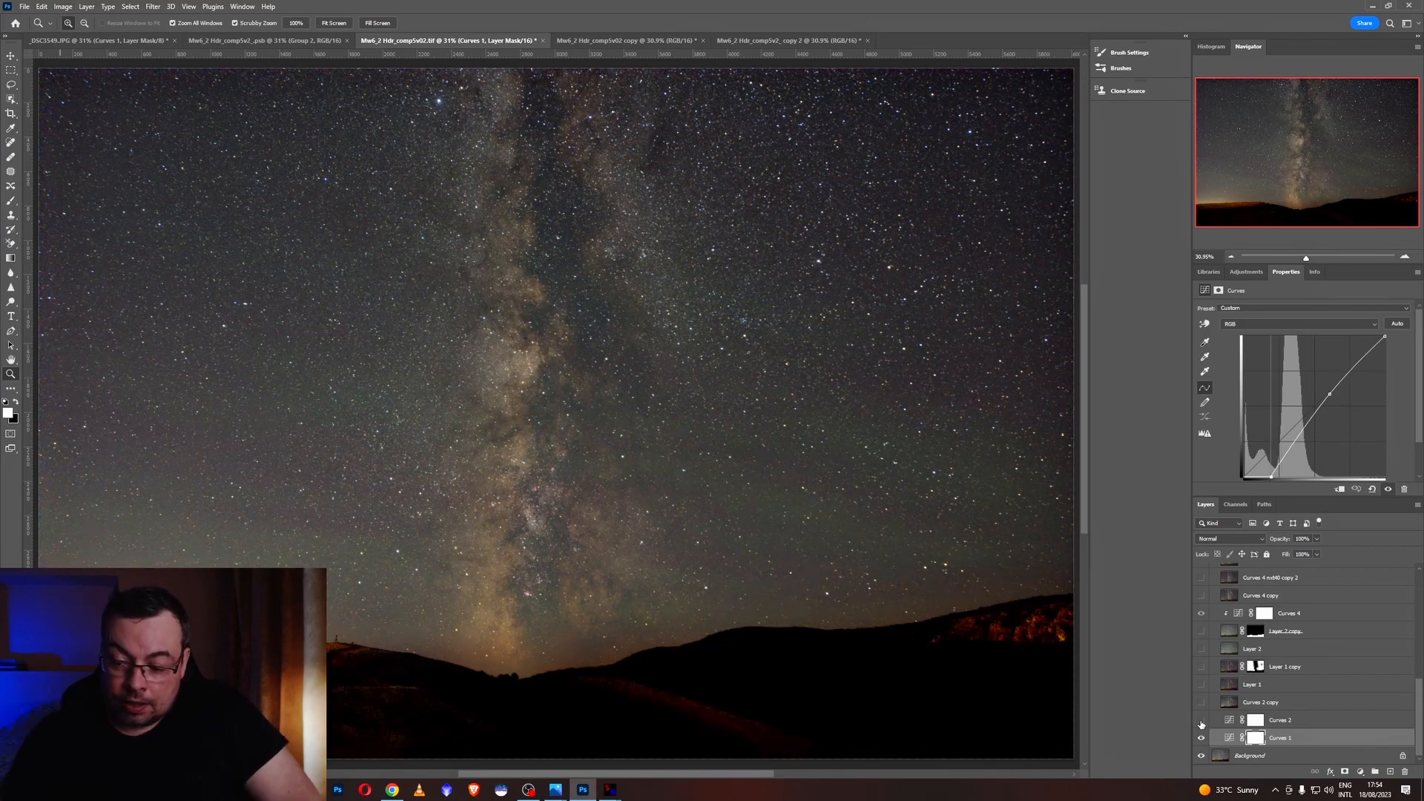
Enable and select the Curves 2 adjustment so the Milky Way gains contrast.
{"action": "left_click", "coordinate": [1201, 719]}
{"action": "left_click", "coordinate": [1229, 721]}
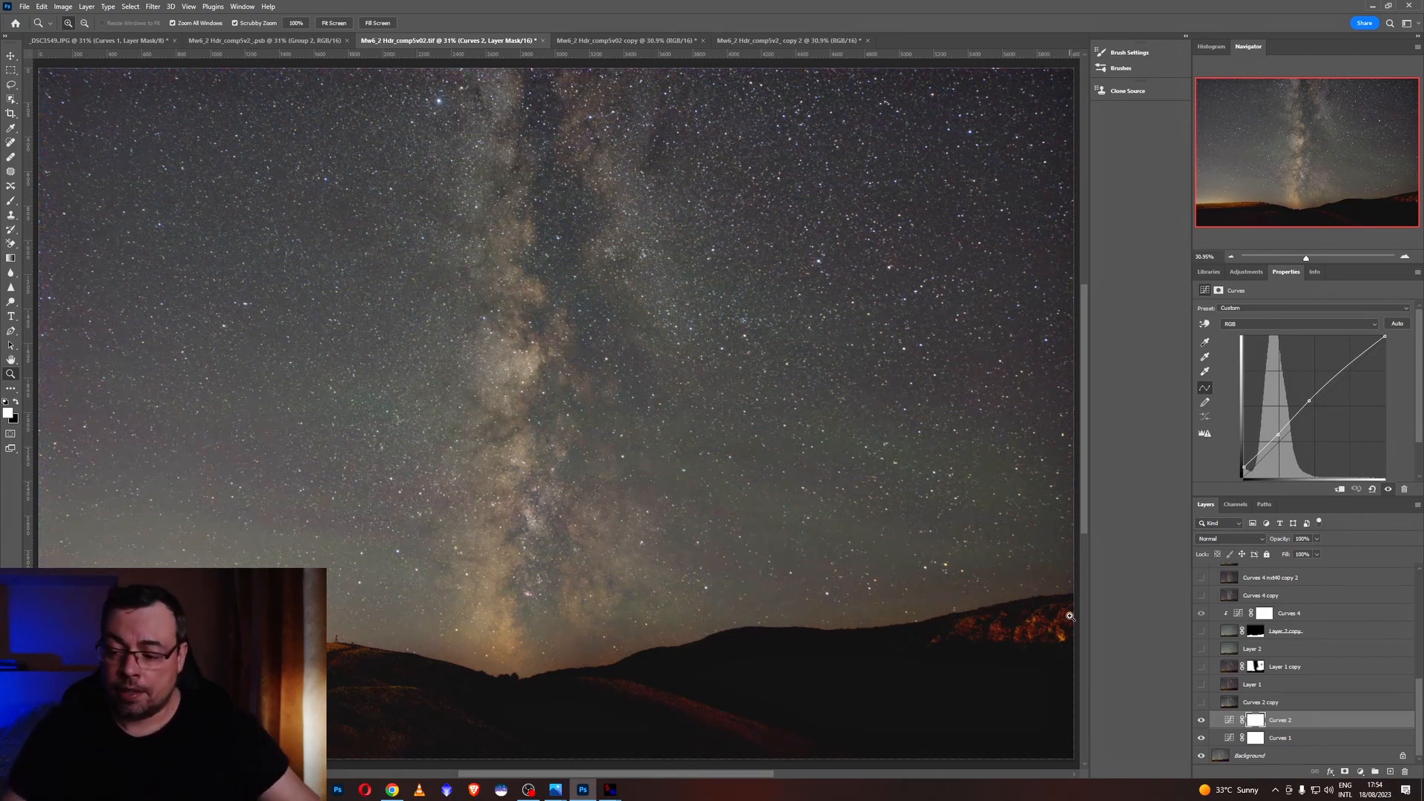
Duplicate the Background and both Curves layers as a demonstration copy.
{"action": "left_click", "coordinate": [1273, 757]}
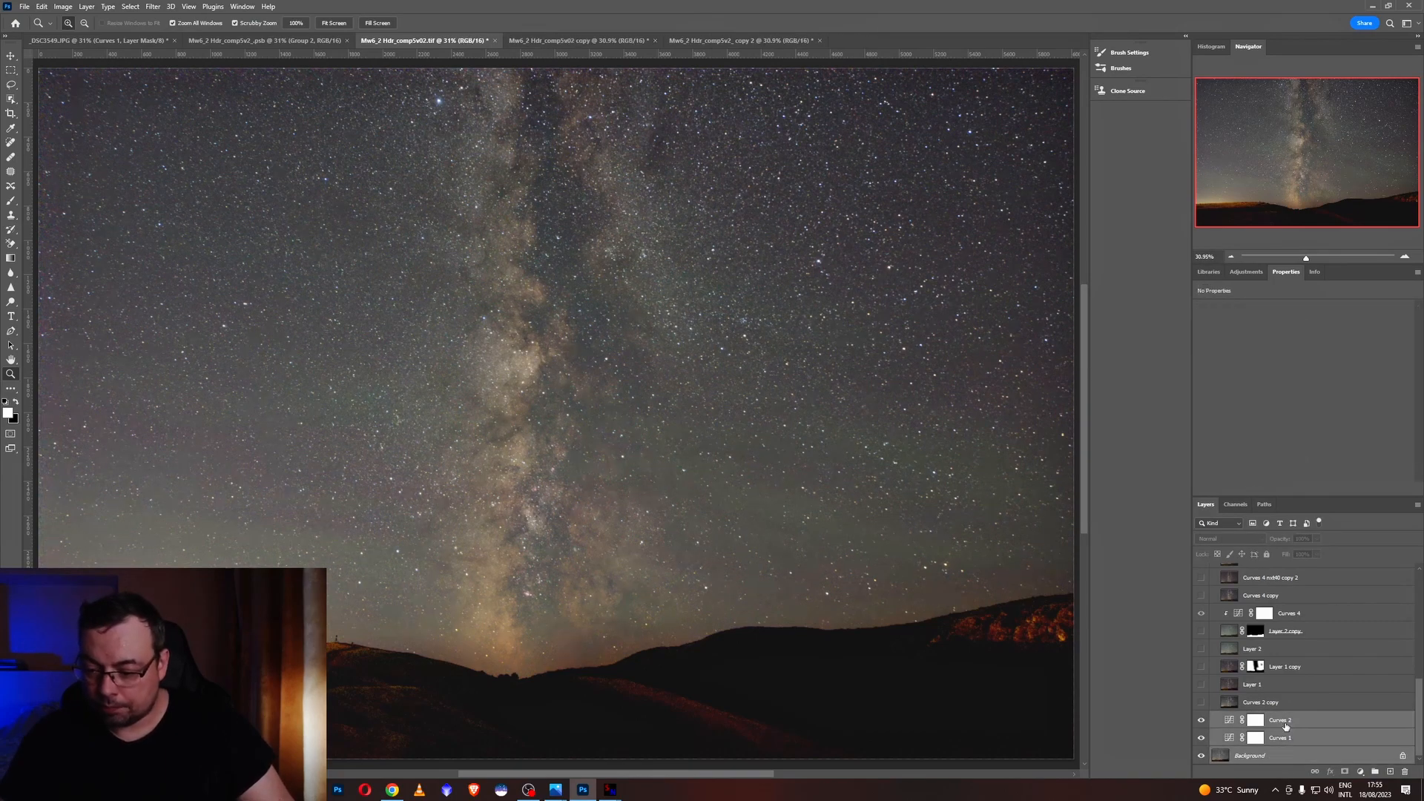
{"action": "left_click", "coordinate": [1284, 720], "text": "shift"}
{"action": "right_click", "coordinate": [1285, 721]}
{"action": "left_click", "coordinate": [1321, 332]}
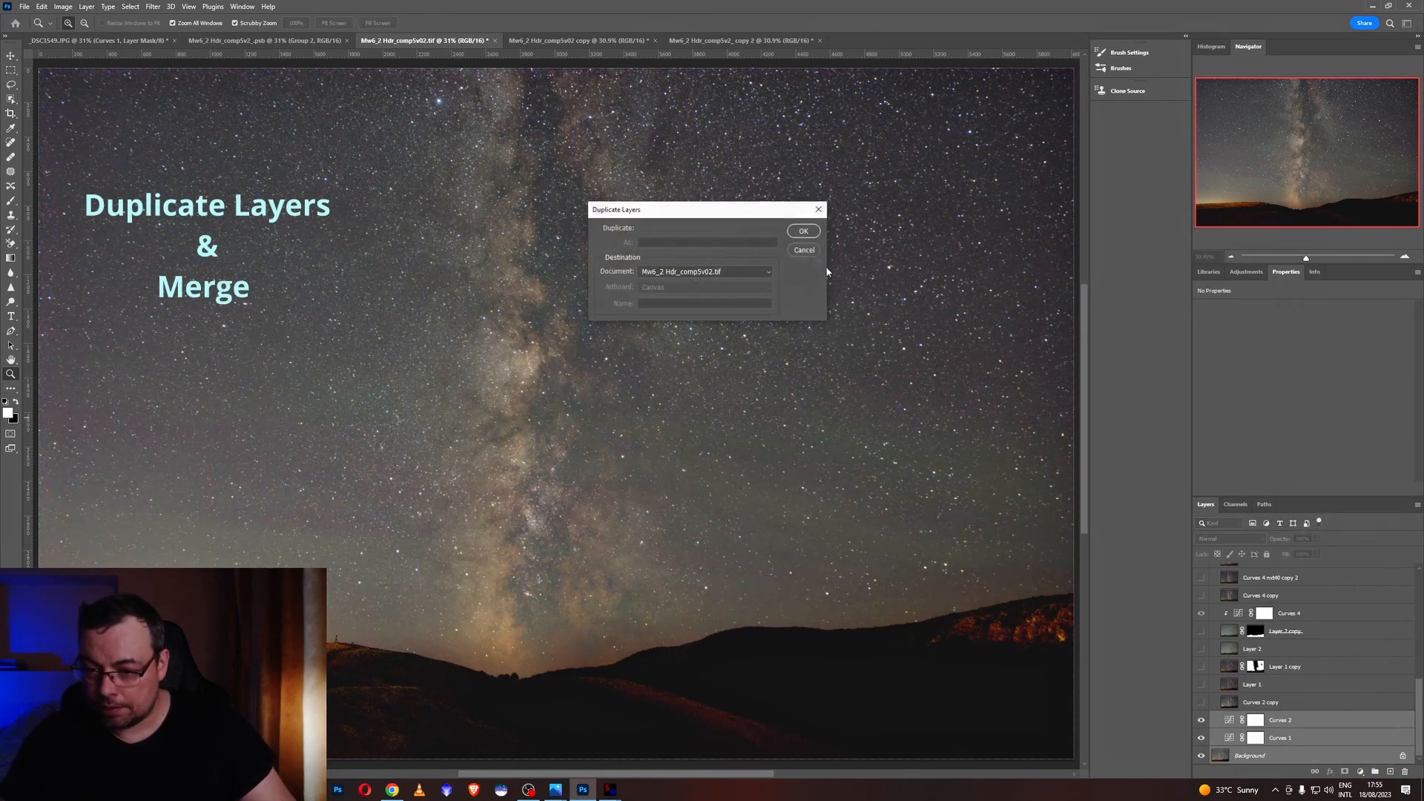
{"action": "left_click", "coordinate": [806, 231]}
Merge the duplicated layers into one and delete the resulting merged layer.
{"action": "right_click", "coordinate": [1288, 720]}
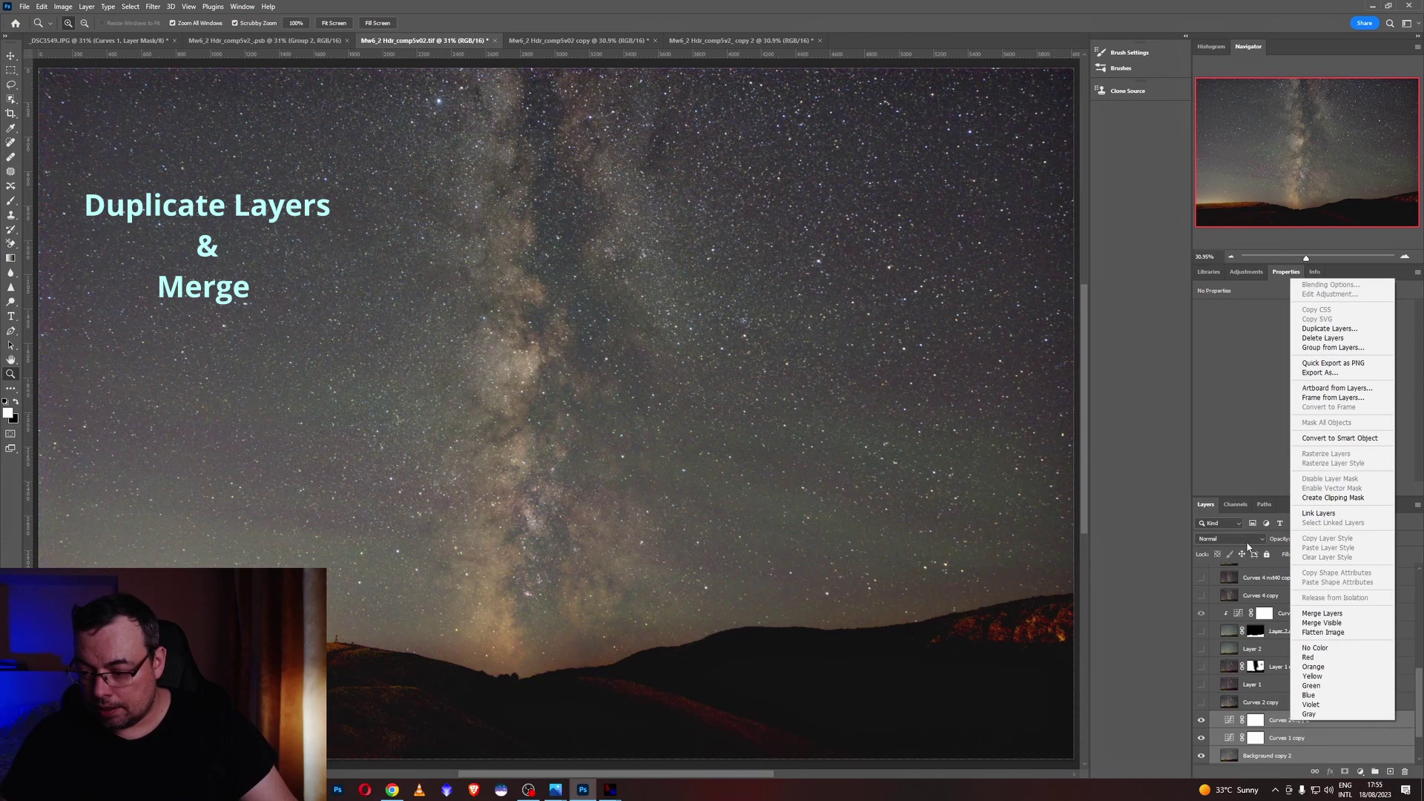
{"action": "left_click", "coordinate": [1335, 610]}
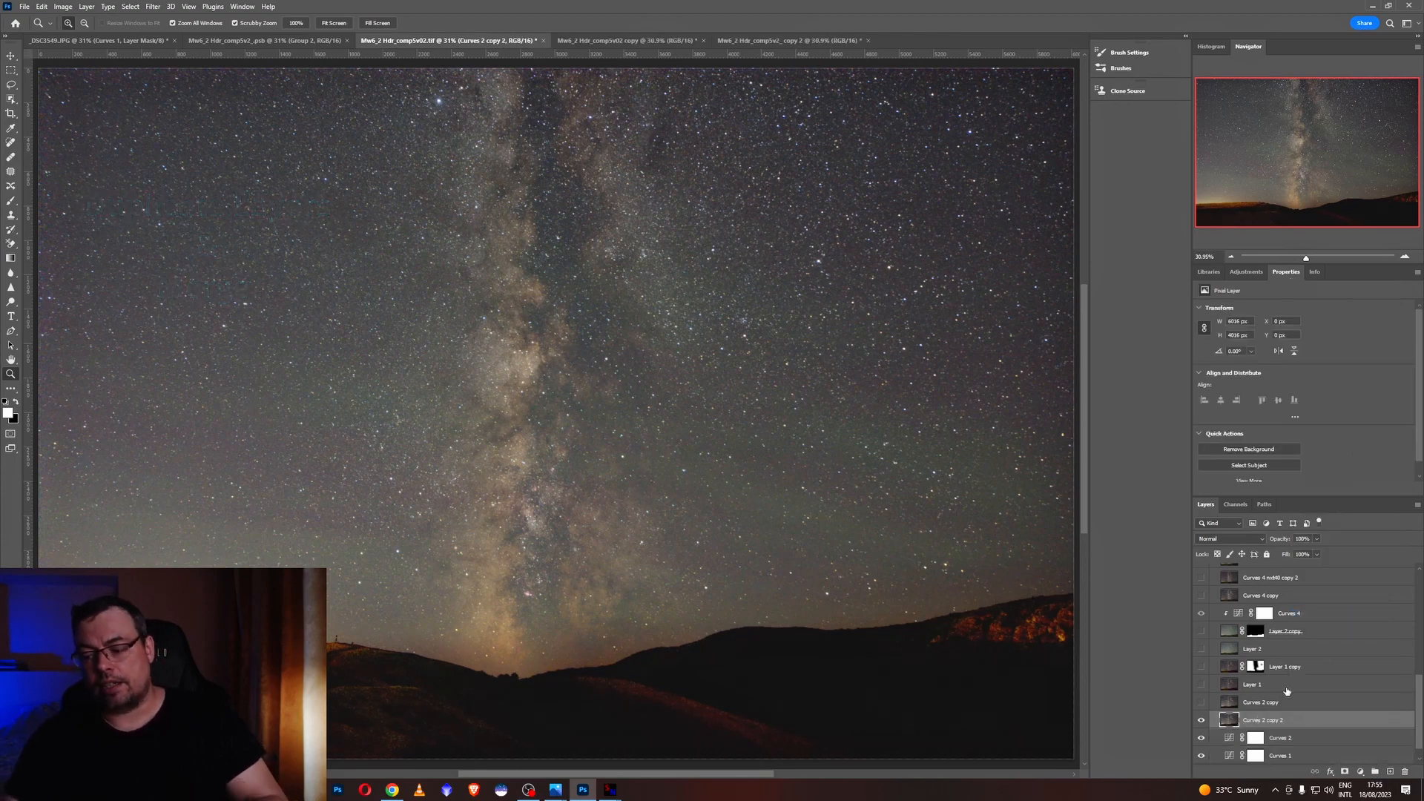
{"action": "key", "text": "Delete"}
Show Layer 1 copy, target its mask and ready a plain round brush for painting.
{"action": "left_click", "coordinate": [1228, 665]}
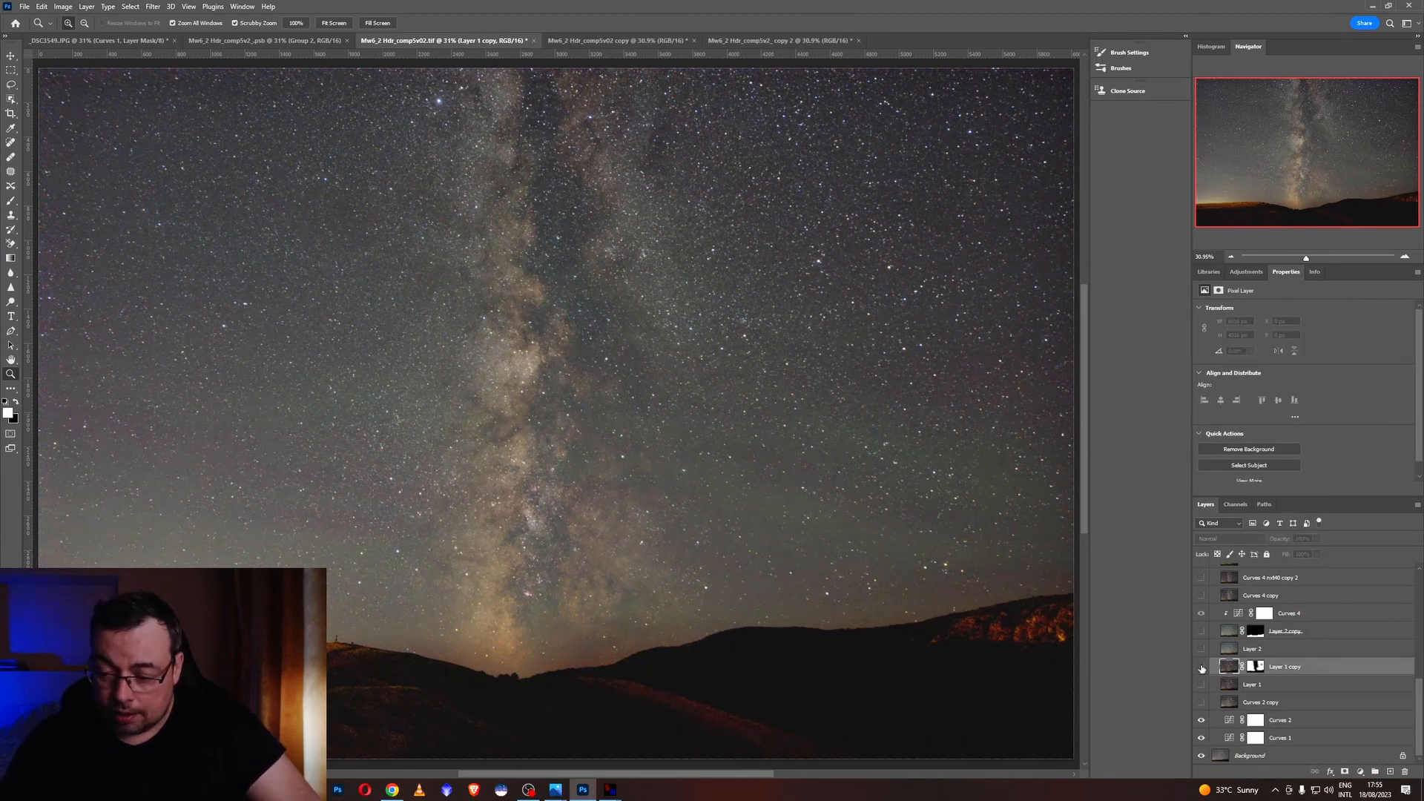
{"action": "left_click", "coordinate": [1200, 665]}
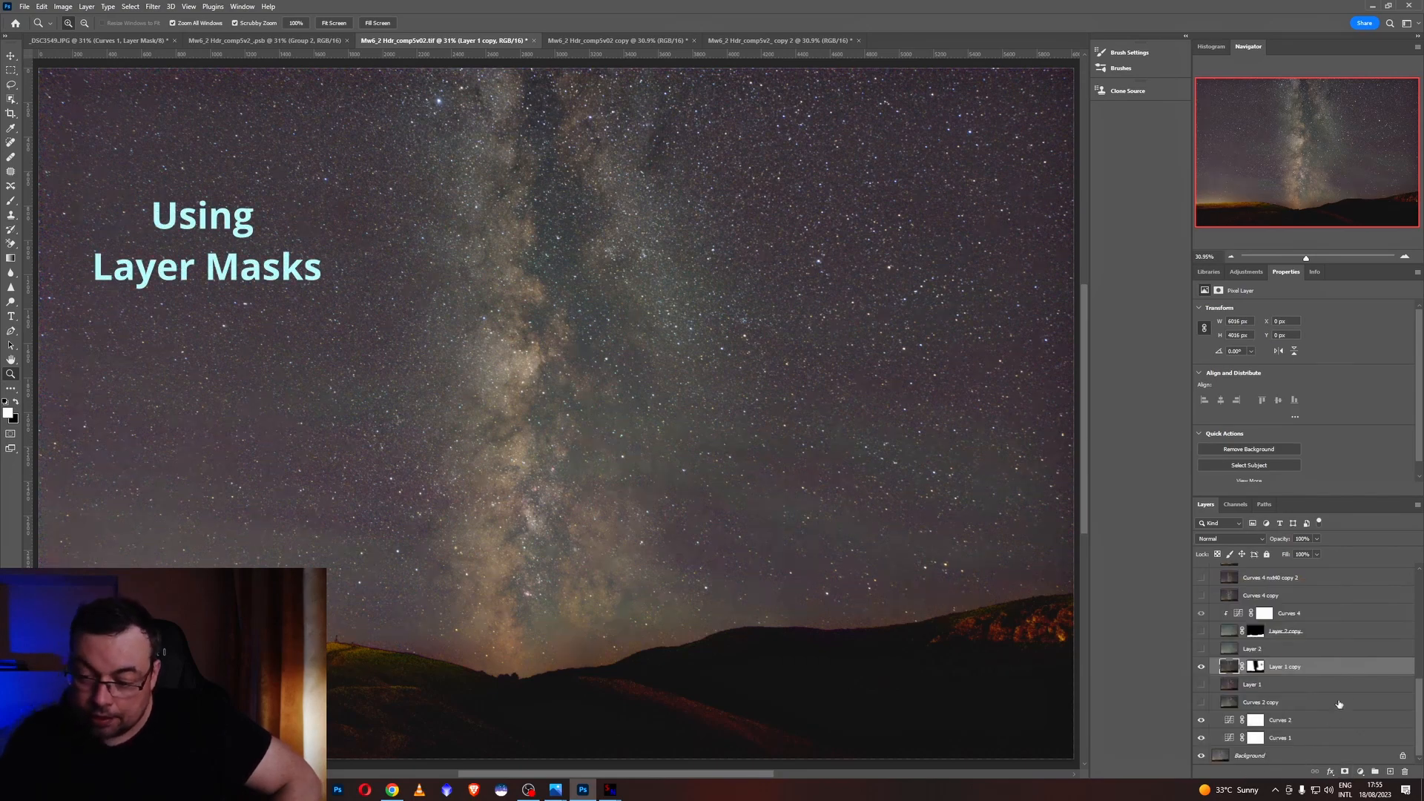
{"action": "left_click", "coordinate": [1255, 665]}
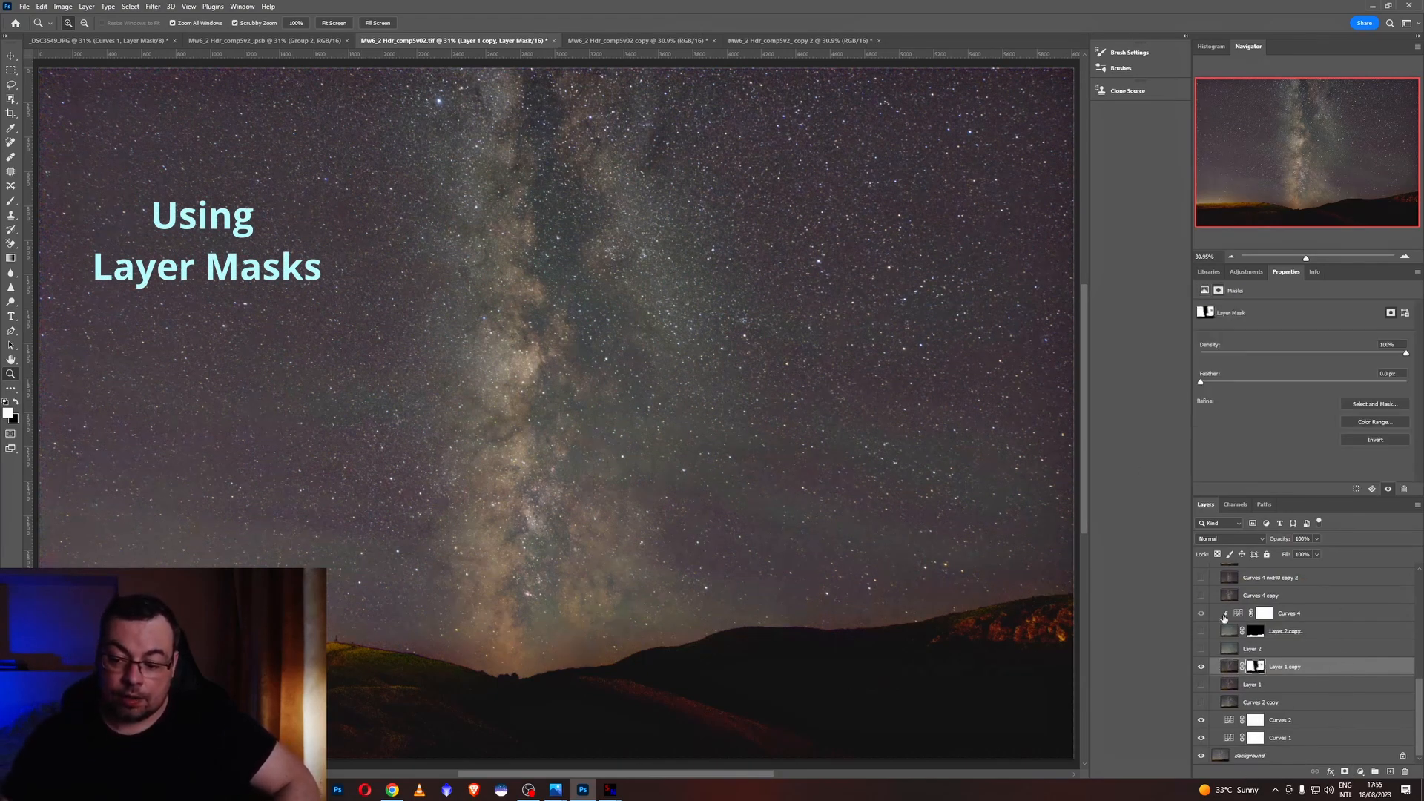
{"action": "left_click", "coordinate": [11, 201]}
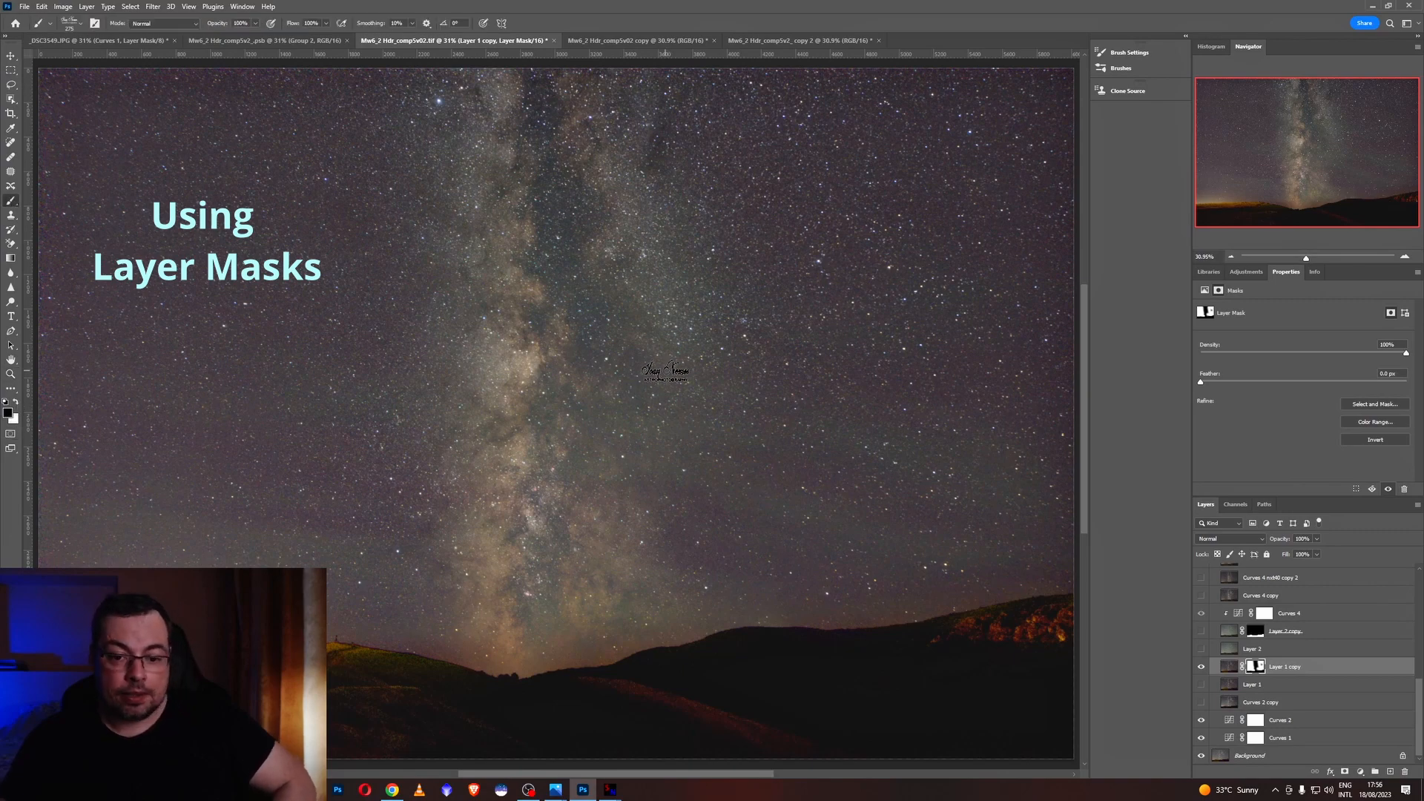
{"action": "key", "text": "period"}
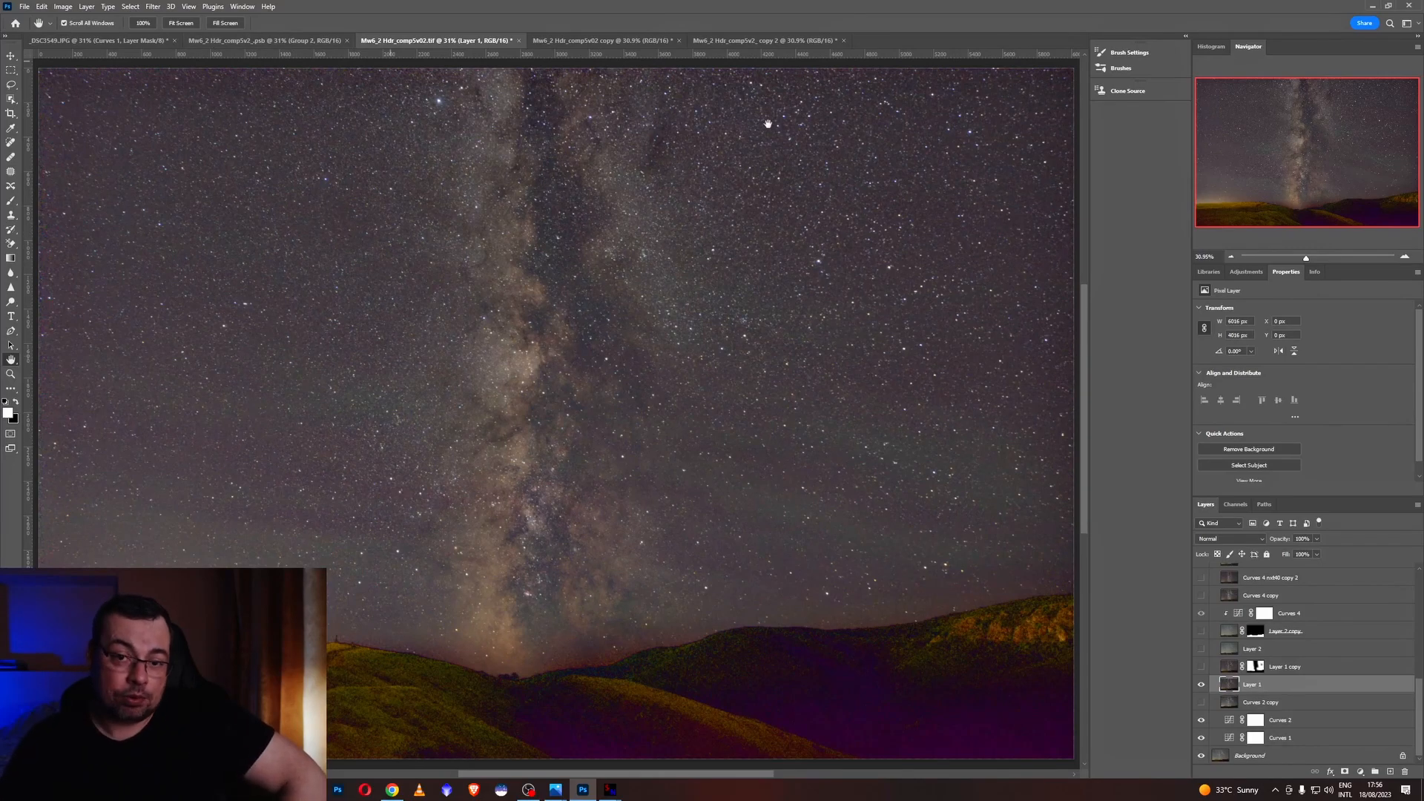
{"action": "left_click", "coordinate": [1370, 6]}
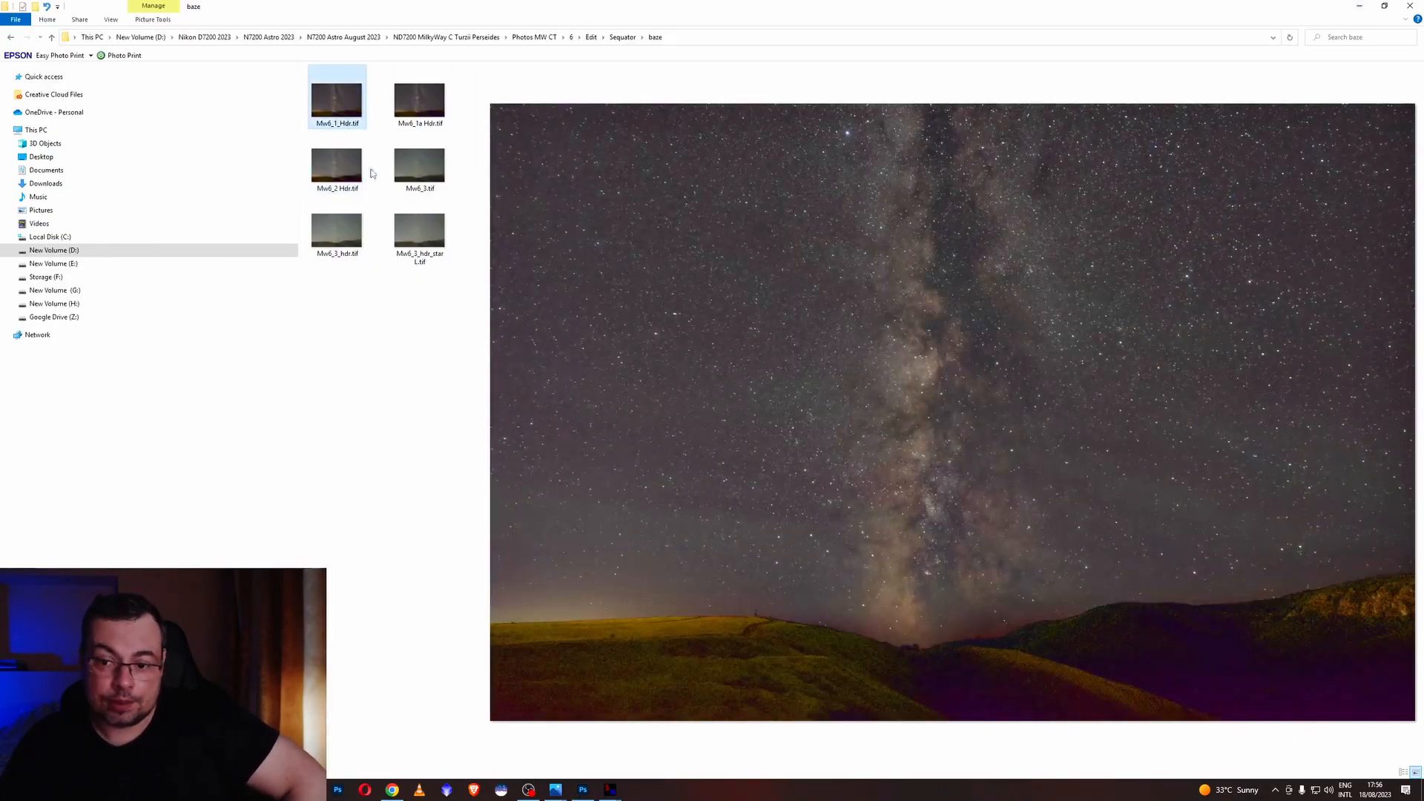
{"action": "key", "text": "alt+Tab"}
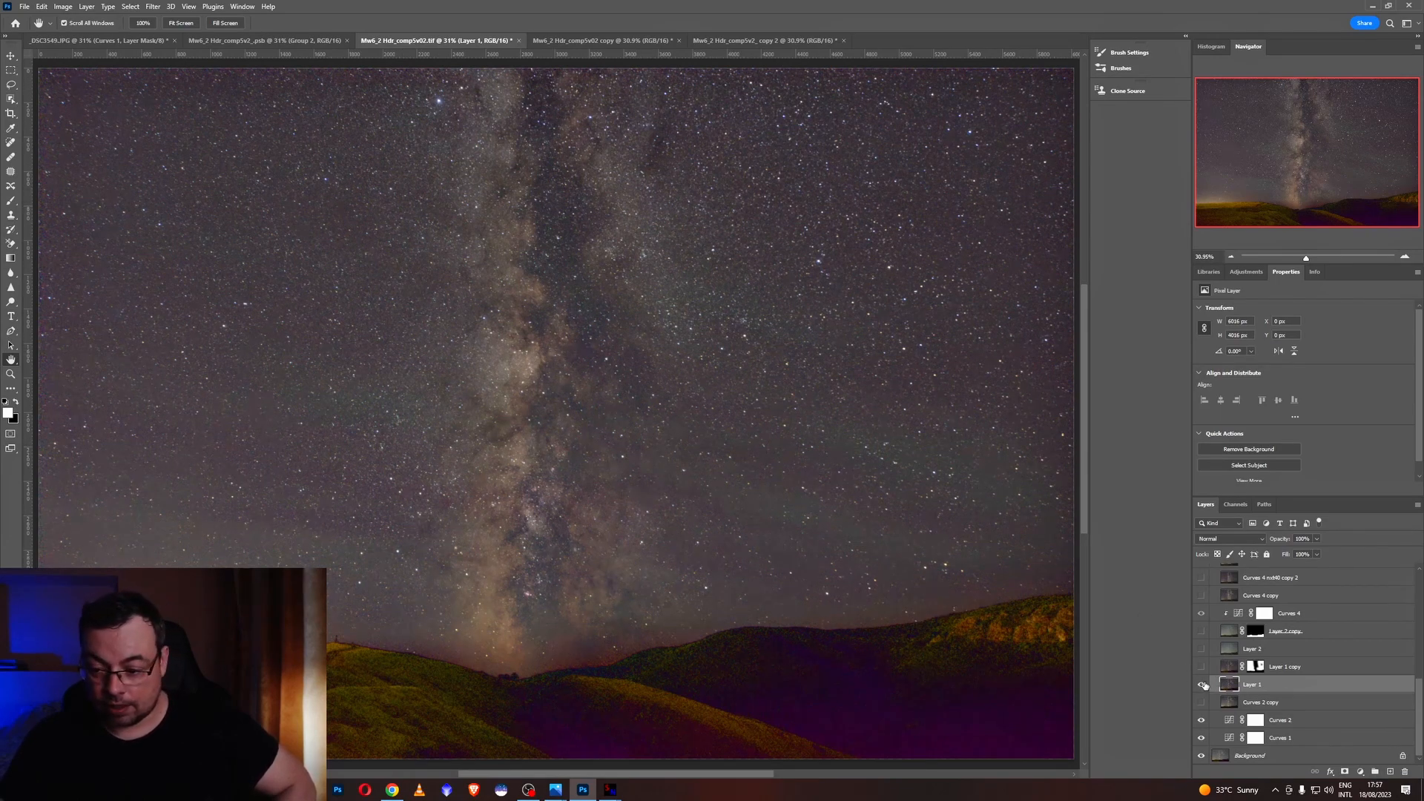
Toggle Layer 1 copy on and off to compare the image with and without it.
{"action": "left_click", "coordinate": [1279, 665]}
{"action": "left_click", "coordinate": [1201, 665]}
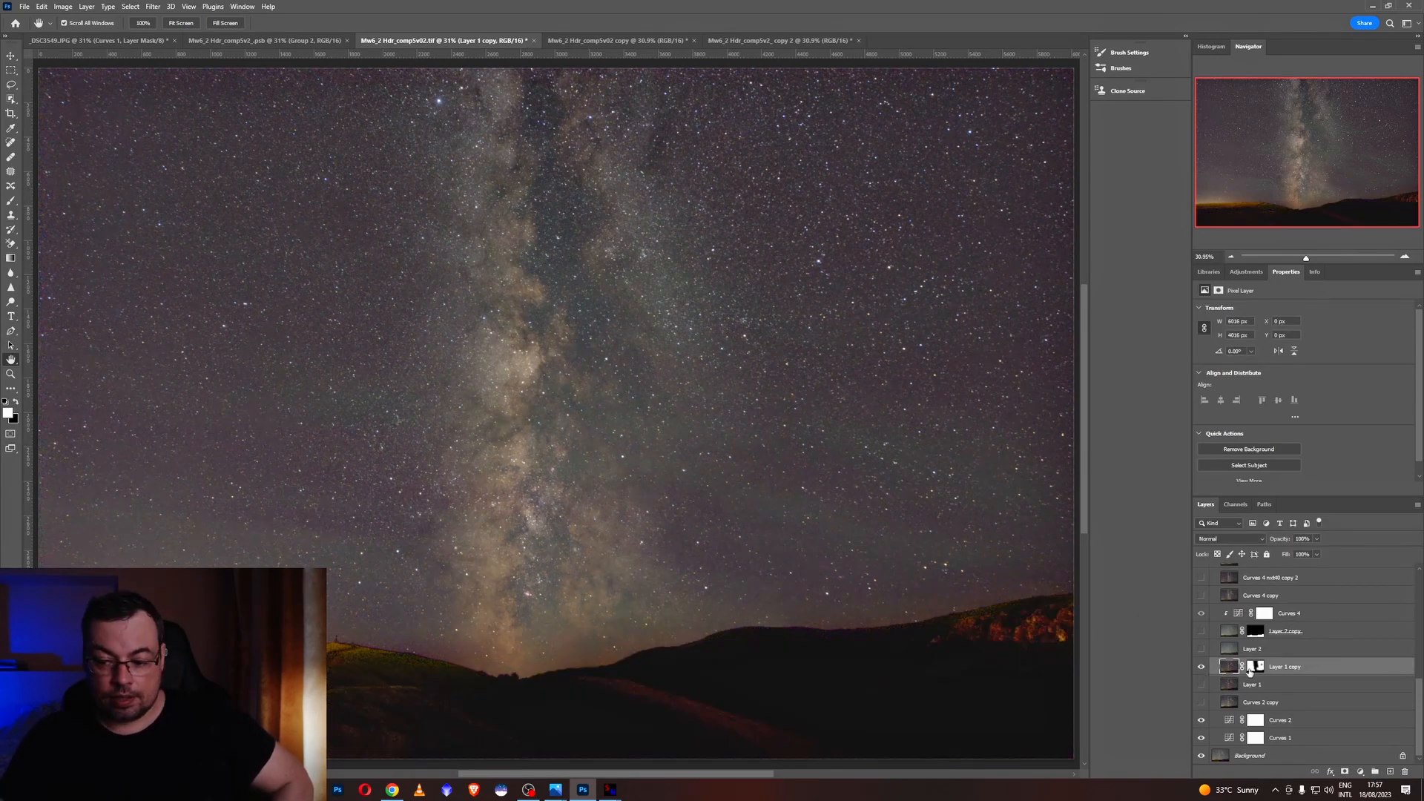
{"action": "left_click", "coordinate": [1200, 665]}
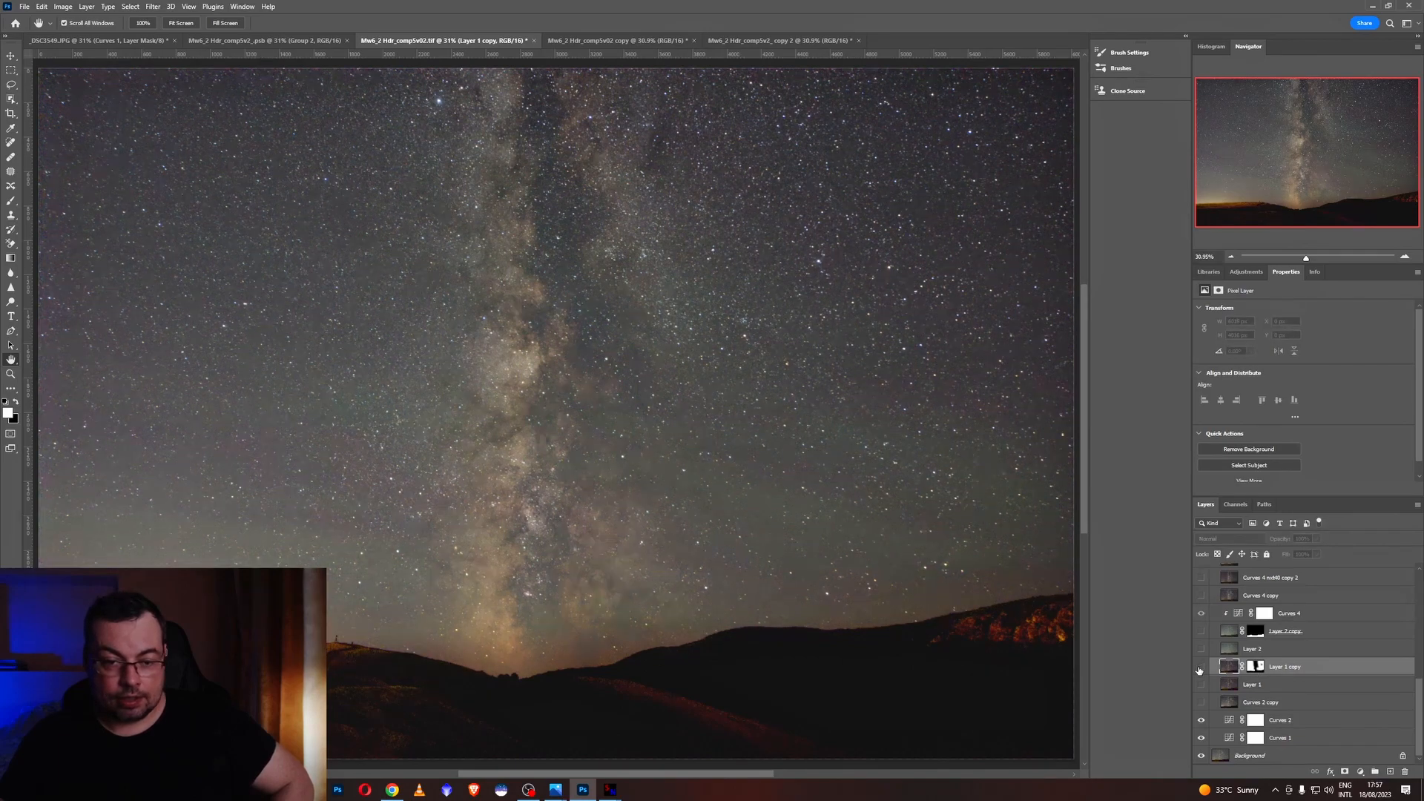
{"action": "left_click", "coordinate": [1201, 666]}
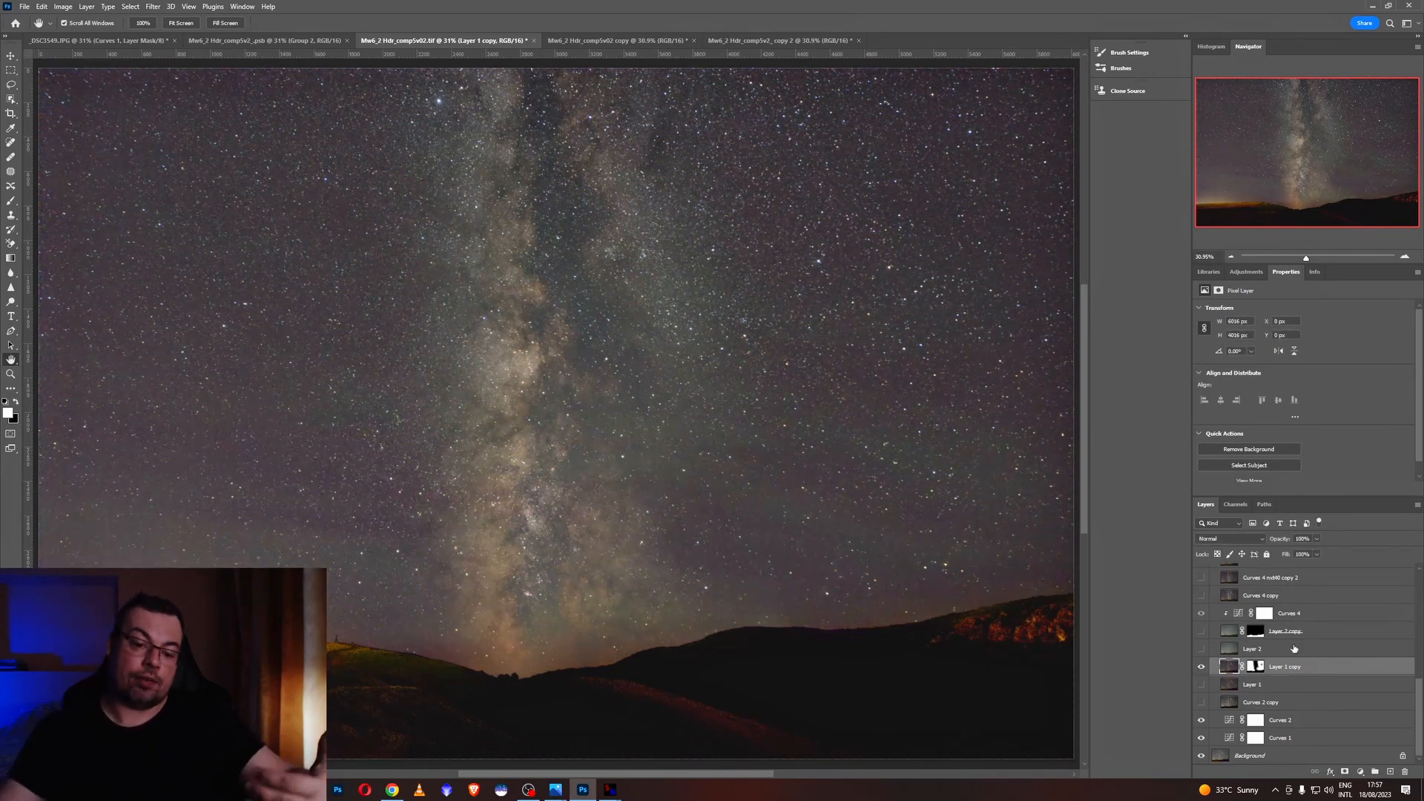
{"action": "scroll", "coordinate": [673, 487], "scroll_direction": "down", "scroll_amount": 1}
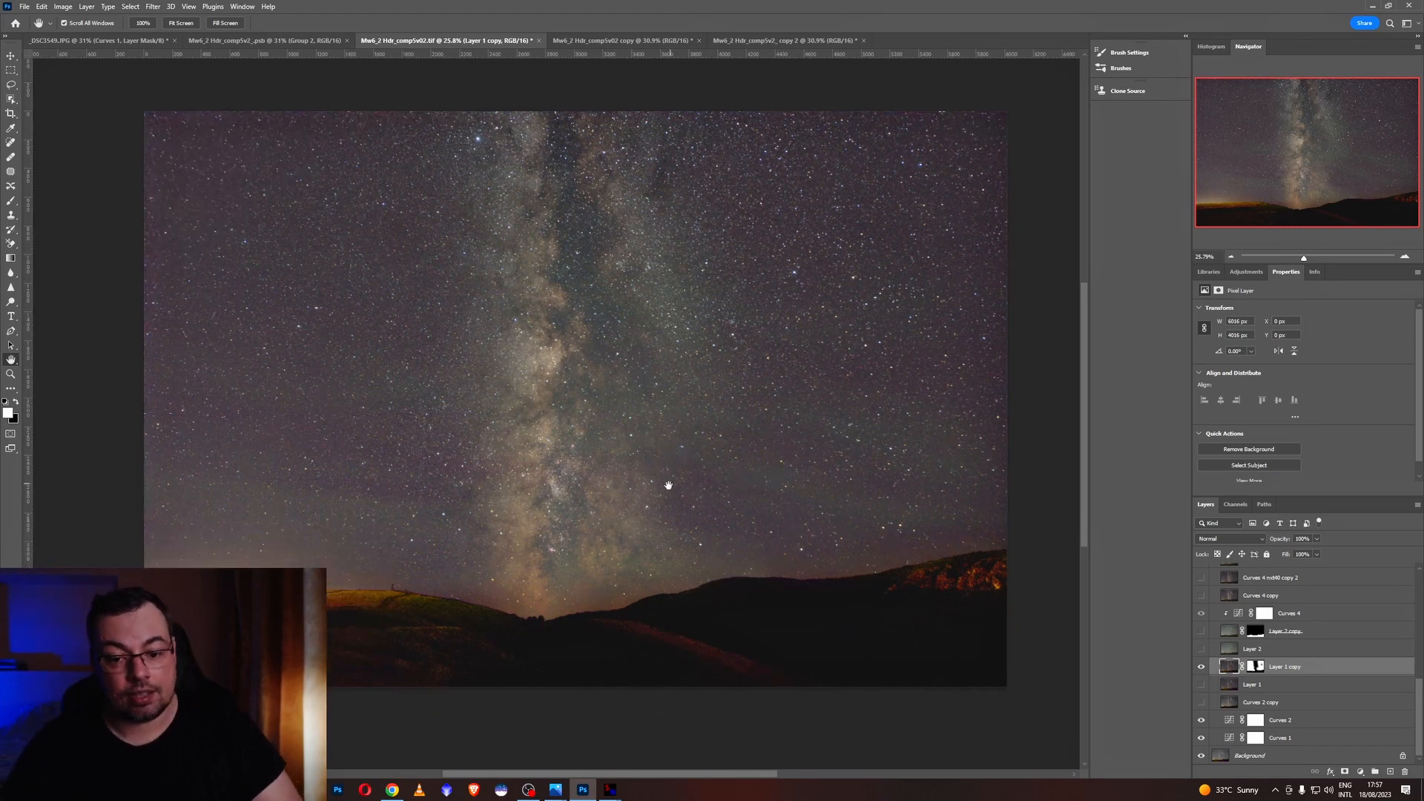
{"action": "left_click", "coordinate": [1200, 665]}
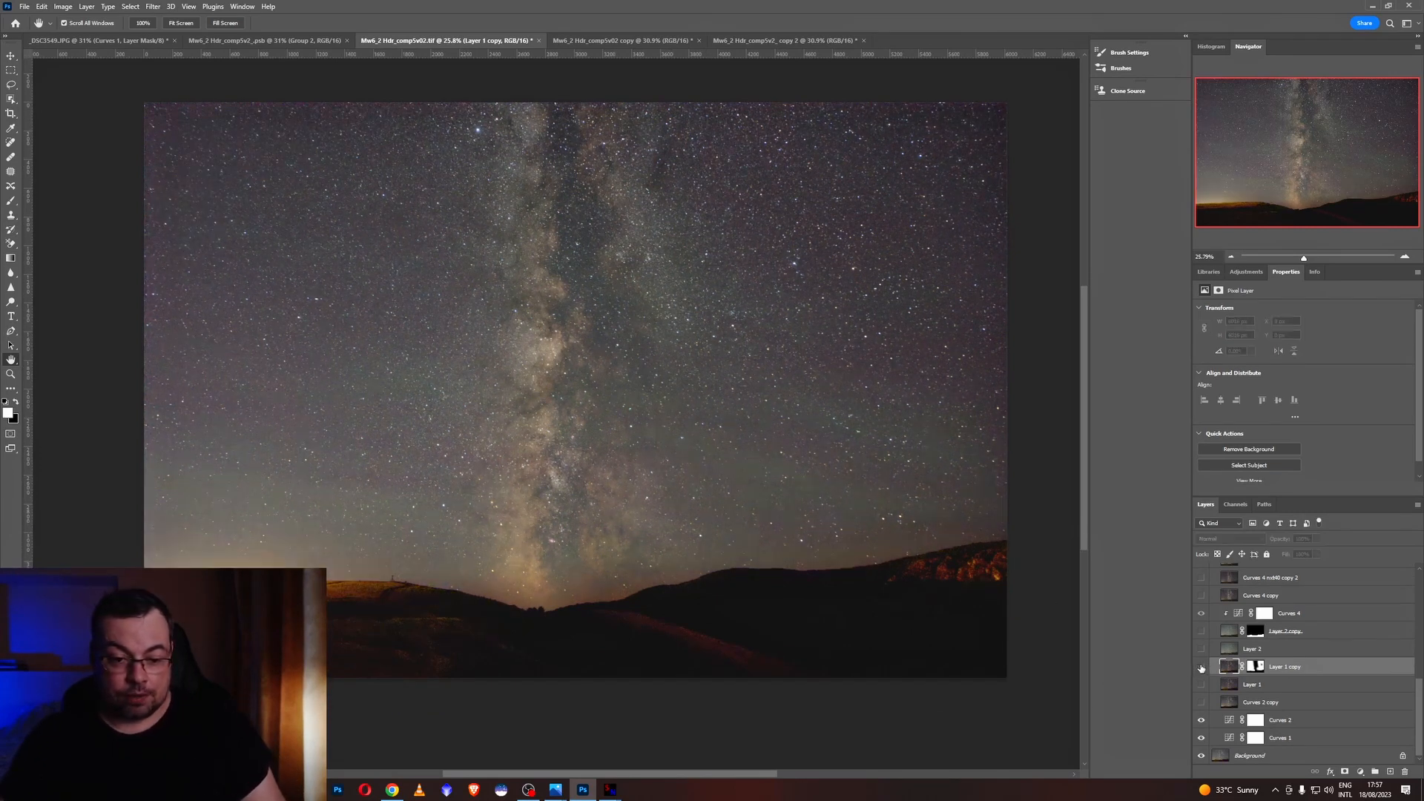
{"action": "left_click", "coordinate": [1200, 665]}
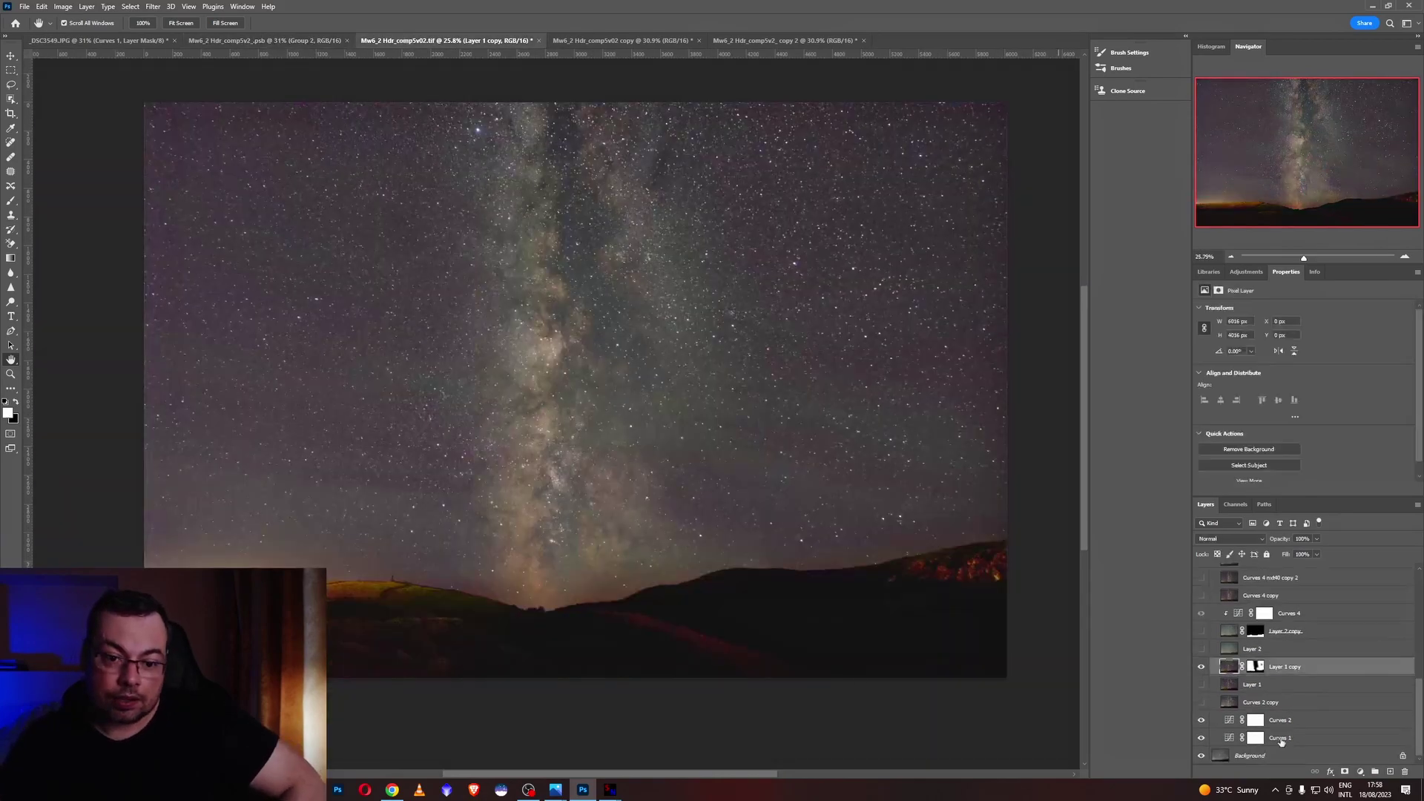
{"action": "scroll", "coordinate": [1227, 669], "scroll_direction": "up", "scroll_amount": 2}
Turn on Layer 2 copy to brighten the foreground hills.
{"action": "left_click", "coordinate": [1227, 674]}
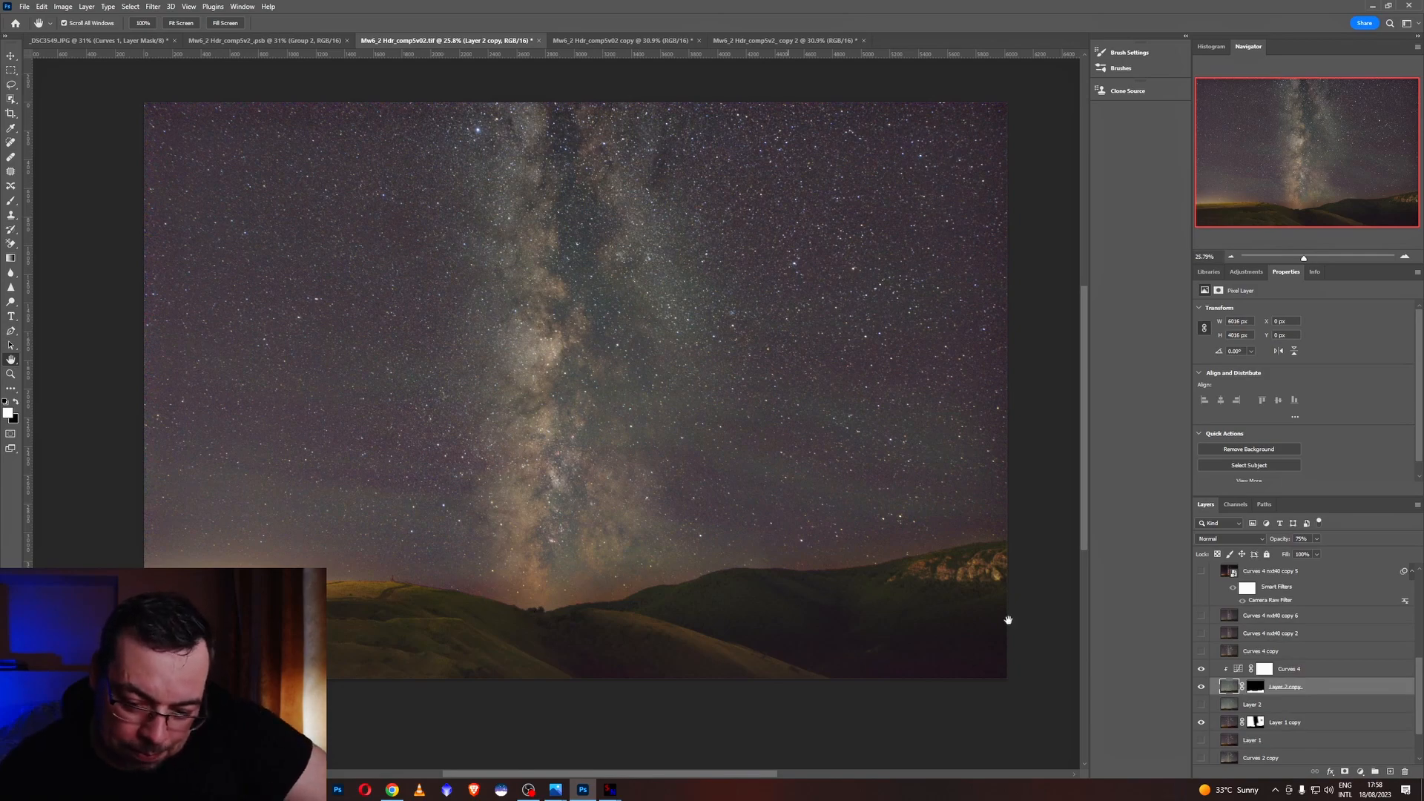
Turn on Curves 4 copy, then show and select the starless Curves 4 nxM40 copy 2 layer.
{"action": "left_click", "coordinate": [1200, 651]}
{"action": "left_click", "coordinate": [1263, 668]}
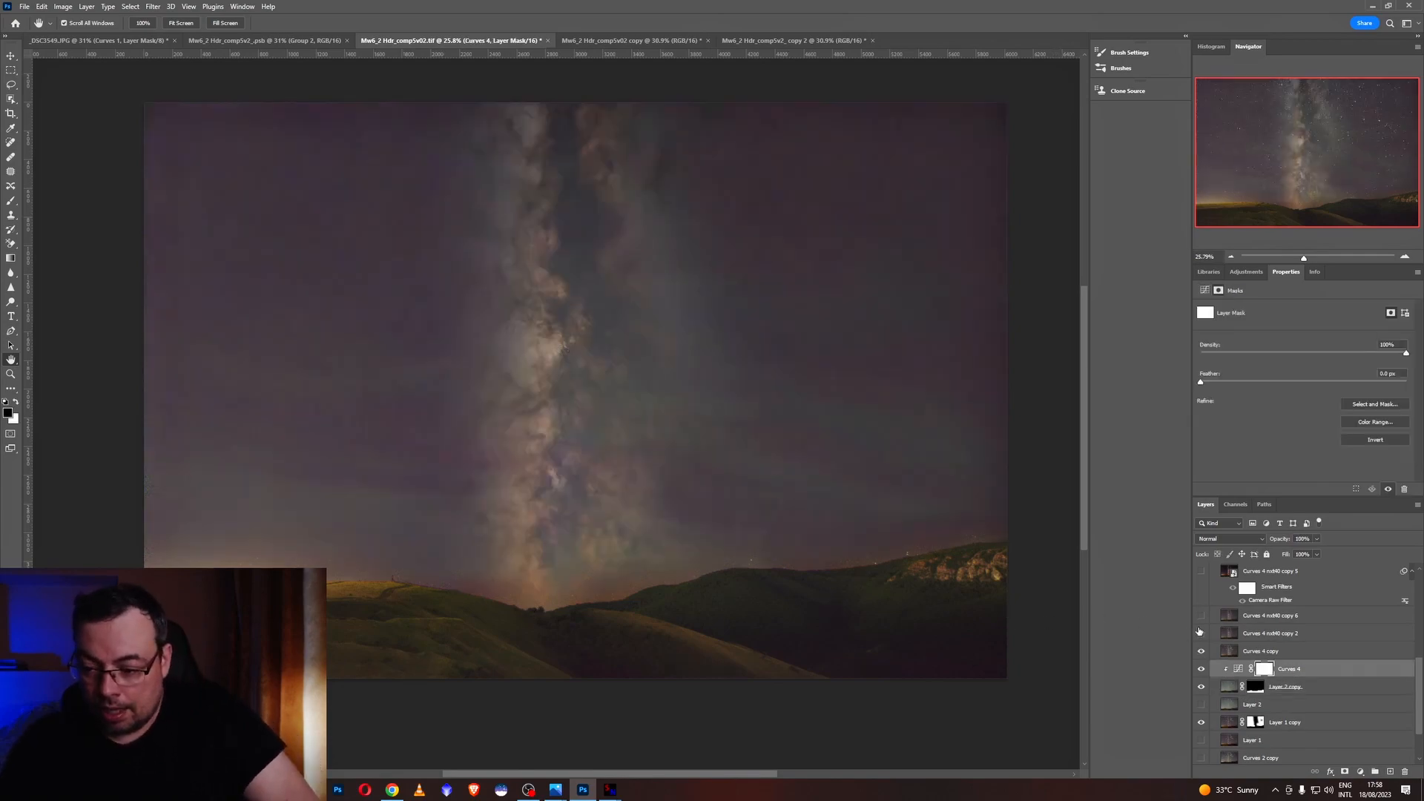
{"action": "left_click", "coordinate": [1236, 652]}
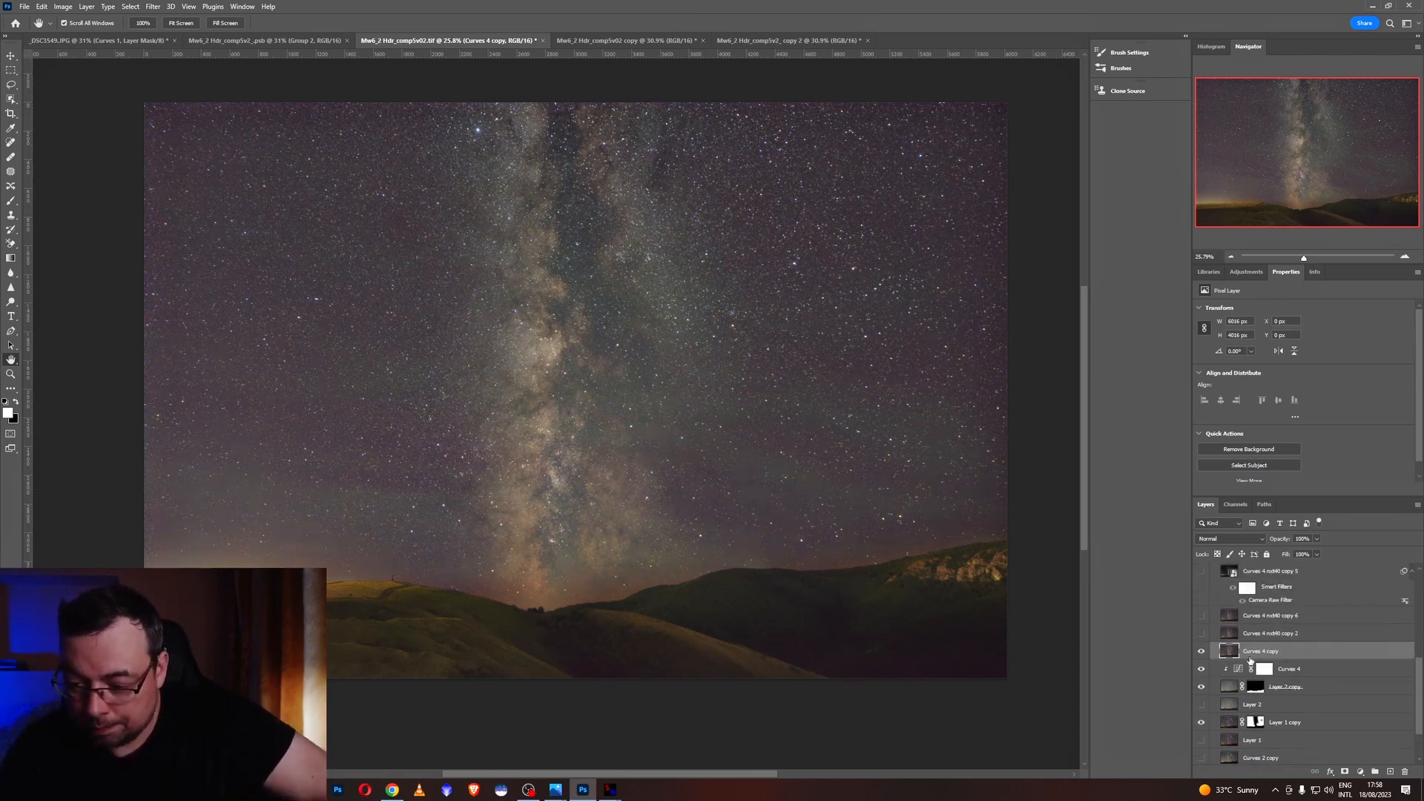
{"action": "left_click", "coordinate": [1200, 634]}
{"action": "left_click", "coordinate": [1265, 634]}
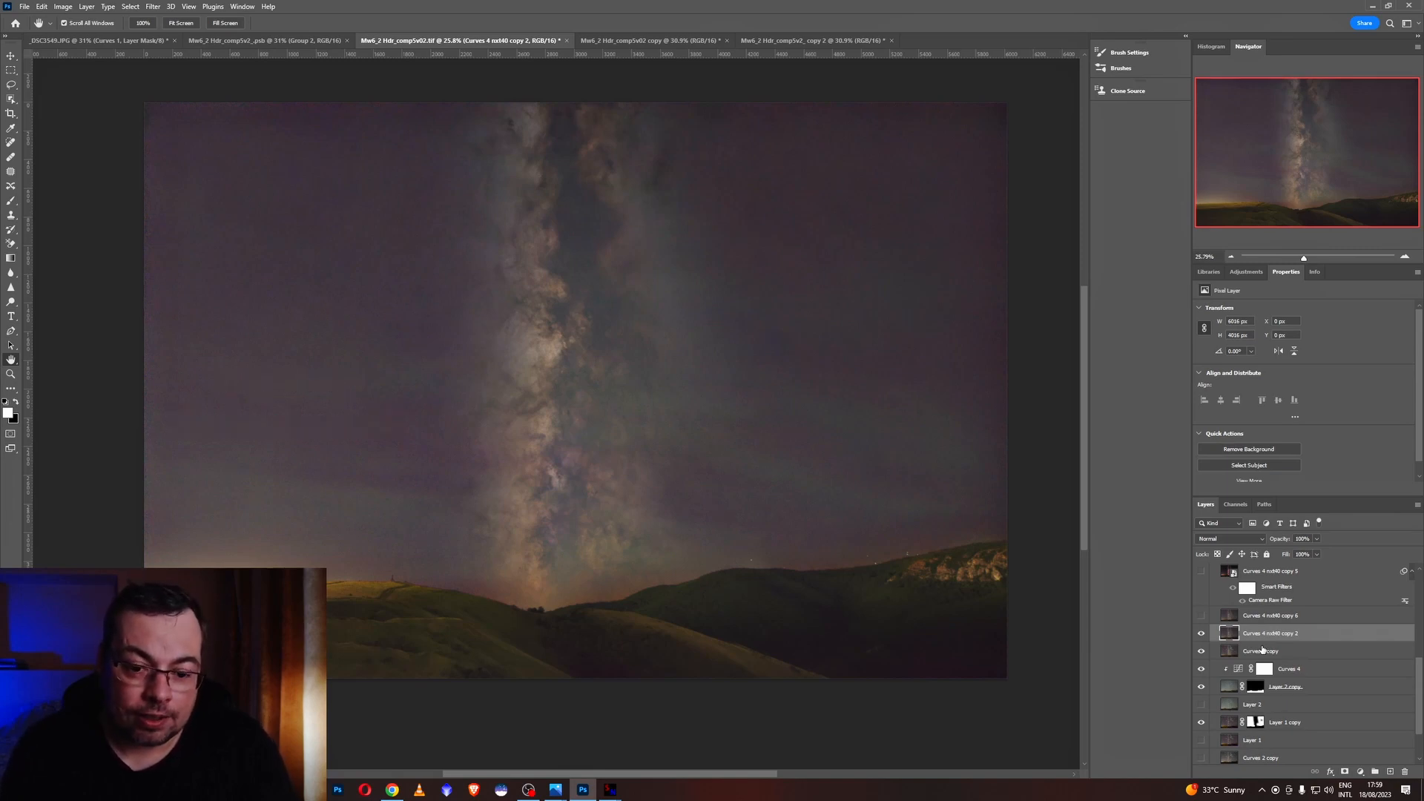
{"action": "left_click", "coordinate": [154, 8]}
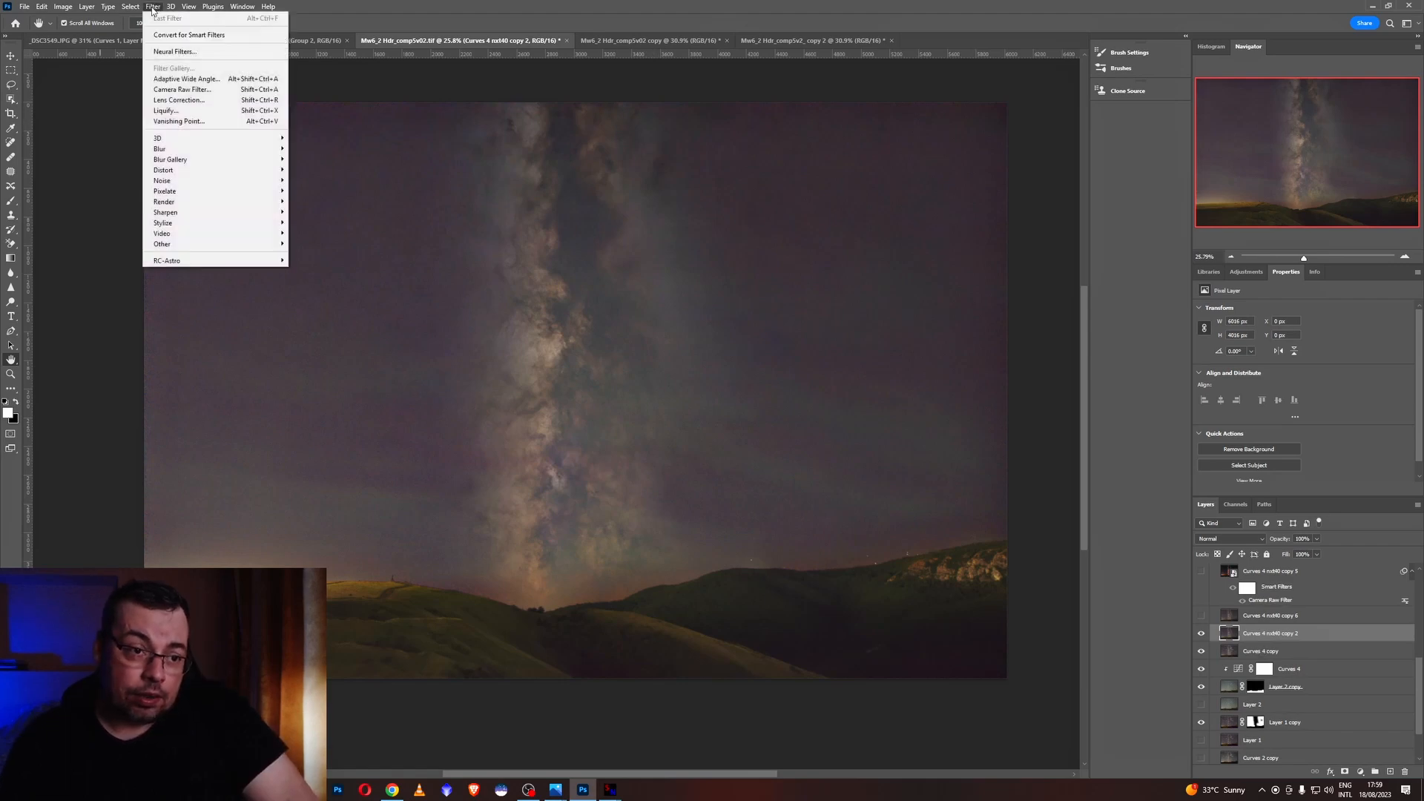
{"action": "mouse_move", "coordinate": [167, 261]}
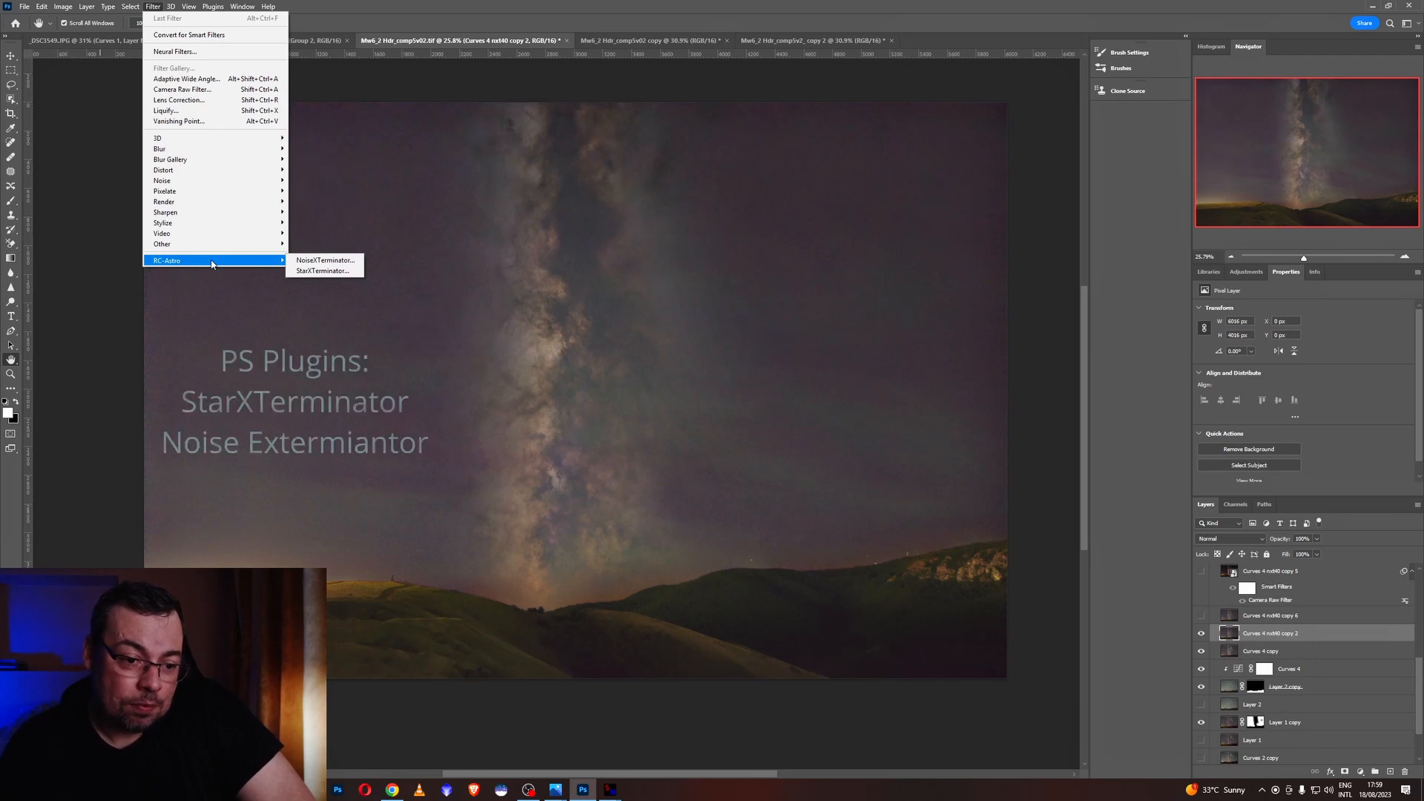
{"action": "left_click", "coordinate": [334, 267]}
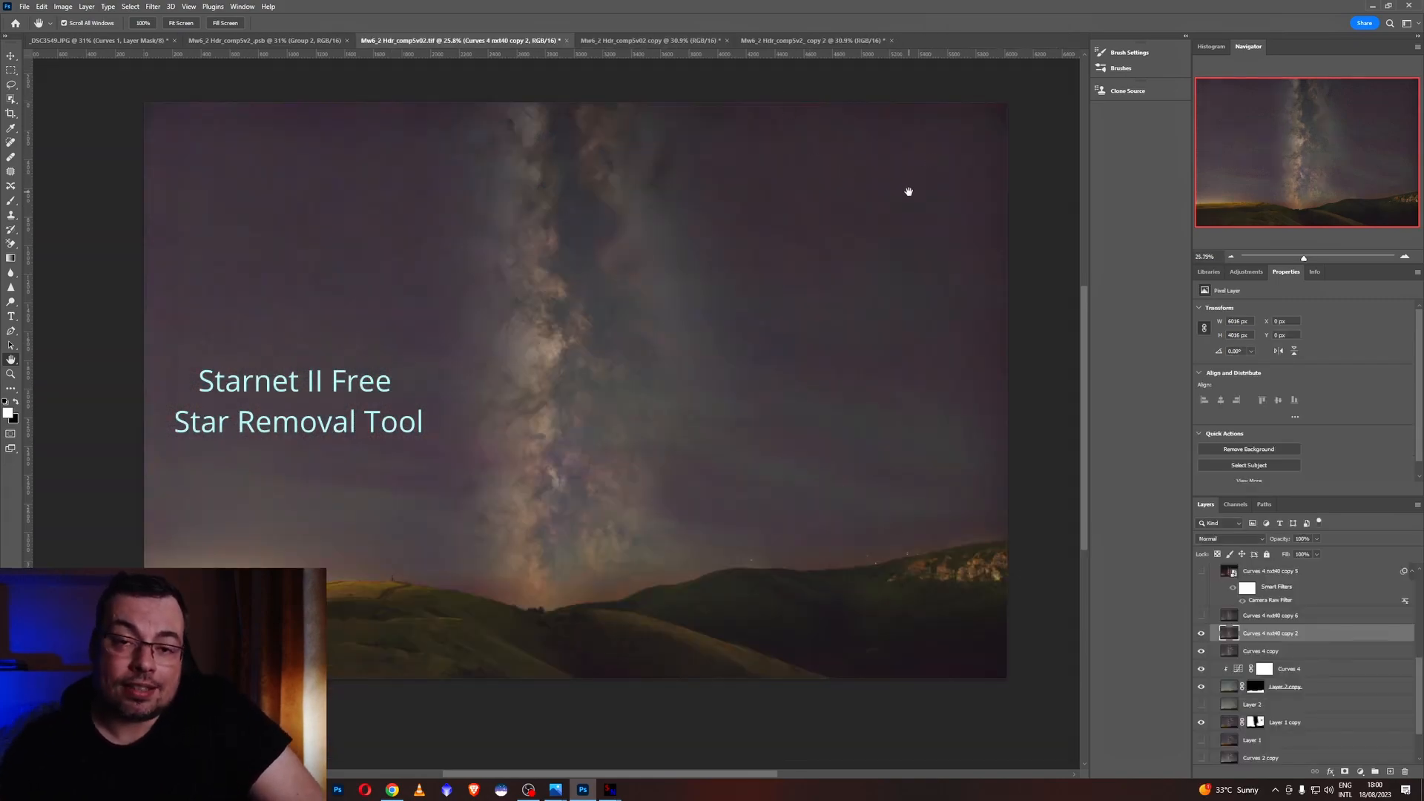
Bring the StarNet++ GUI forward and run star removal on the photo.
{"action": "left_click", "coordinate": [609, 789]}
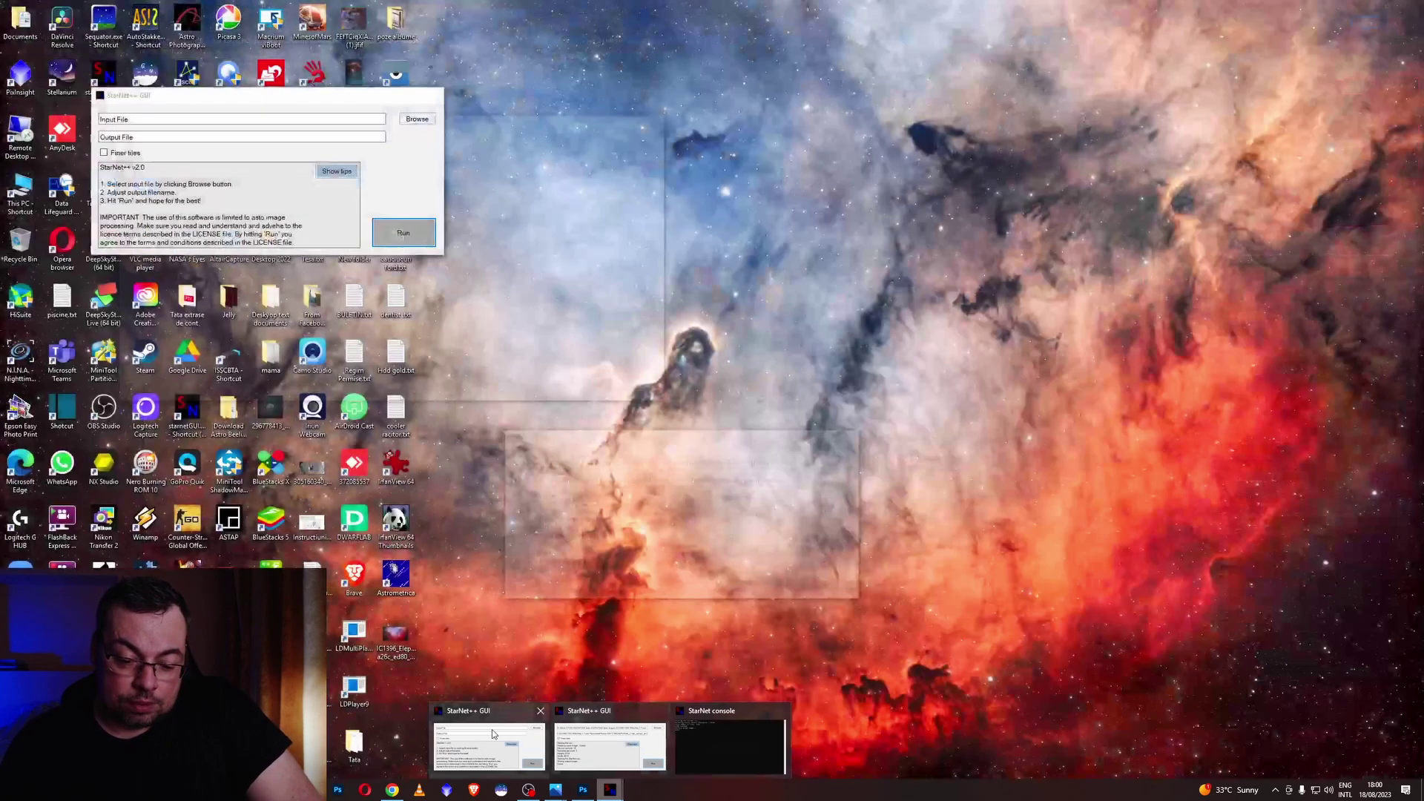
{"action": "left_click", "coordinate": [492, 735]}
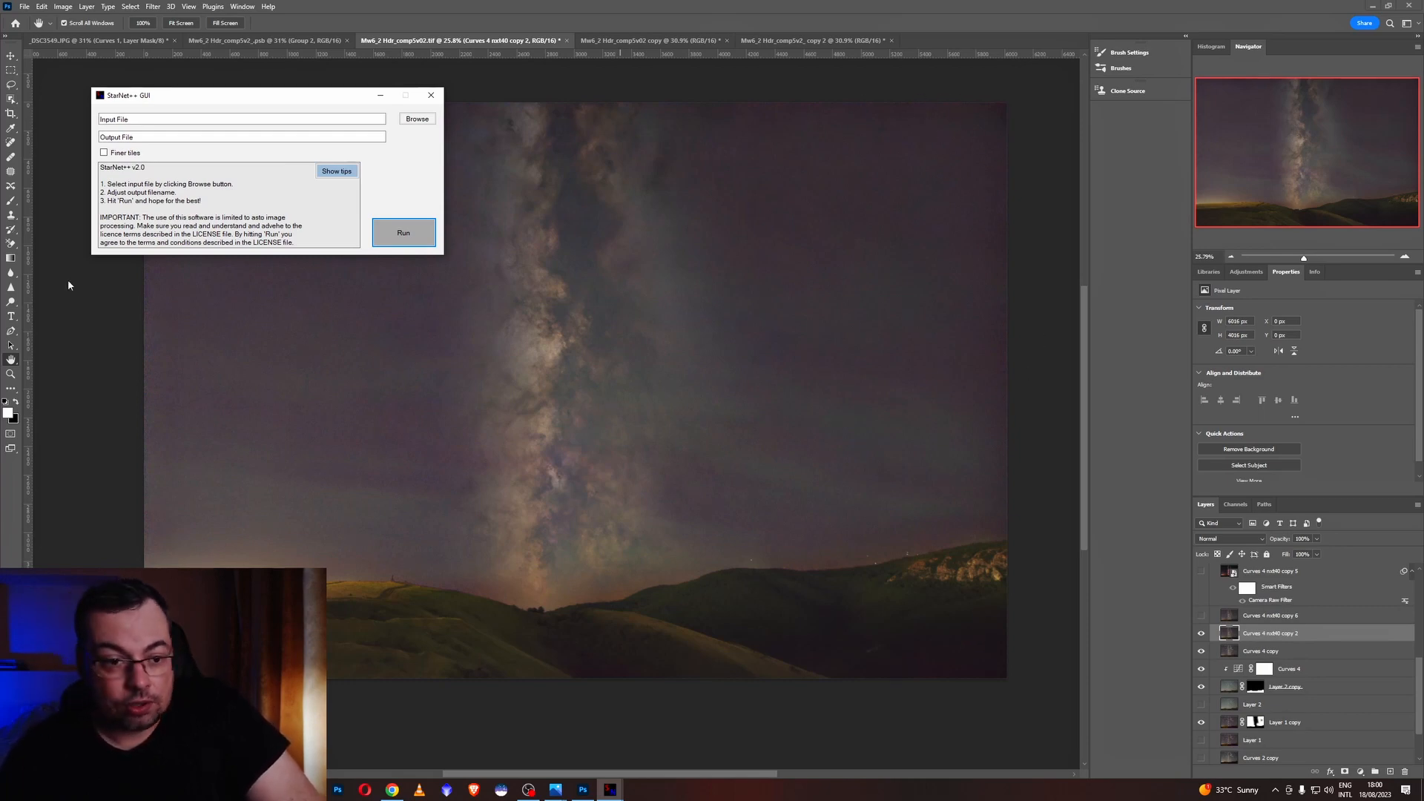
{"action": "left_click", "coordinate": [408, 233]}
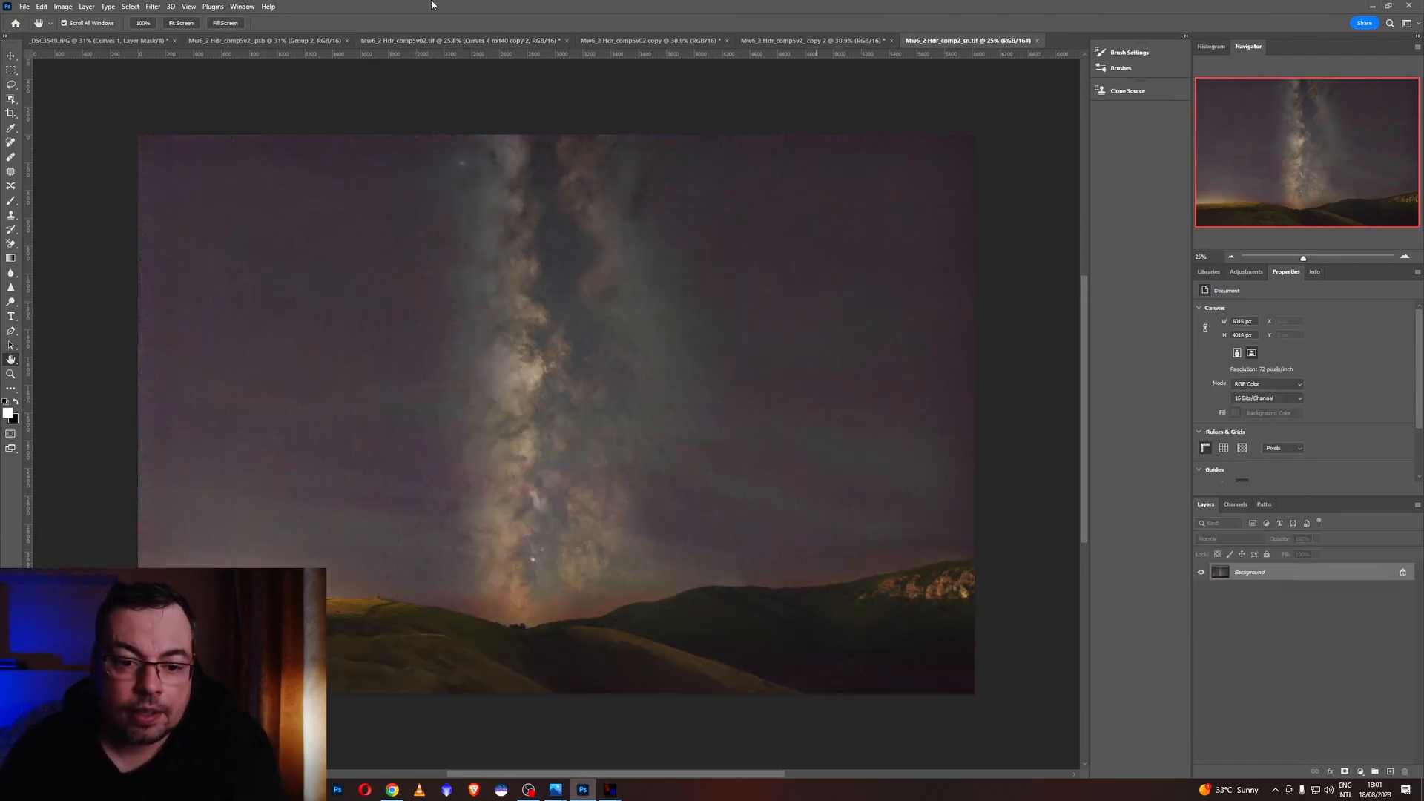
{"action": "left_click", "coordinate": [226, 24]}
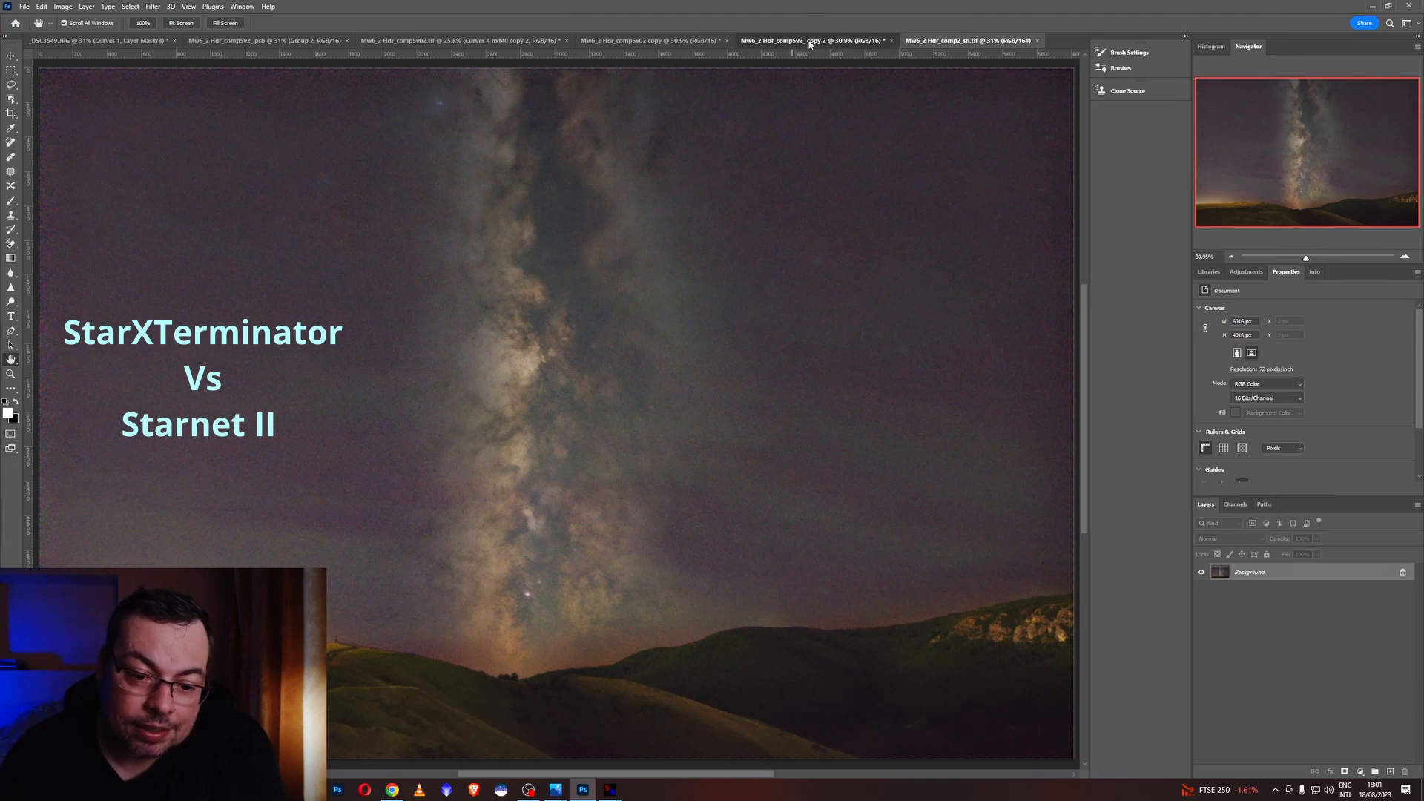
{"action": "left_click", "coordinate": [809, 42]}
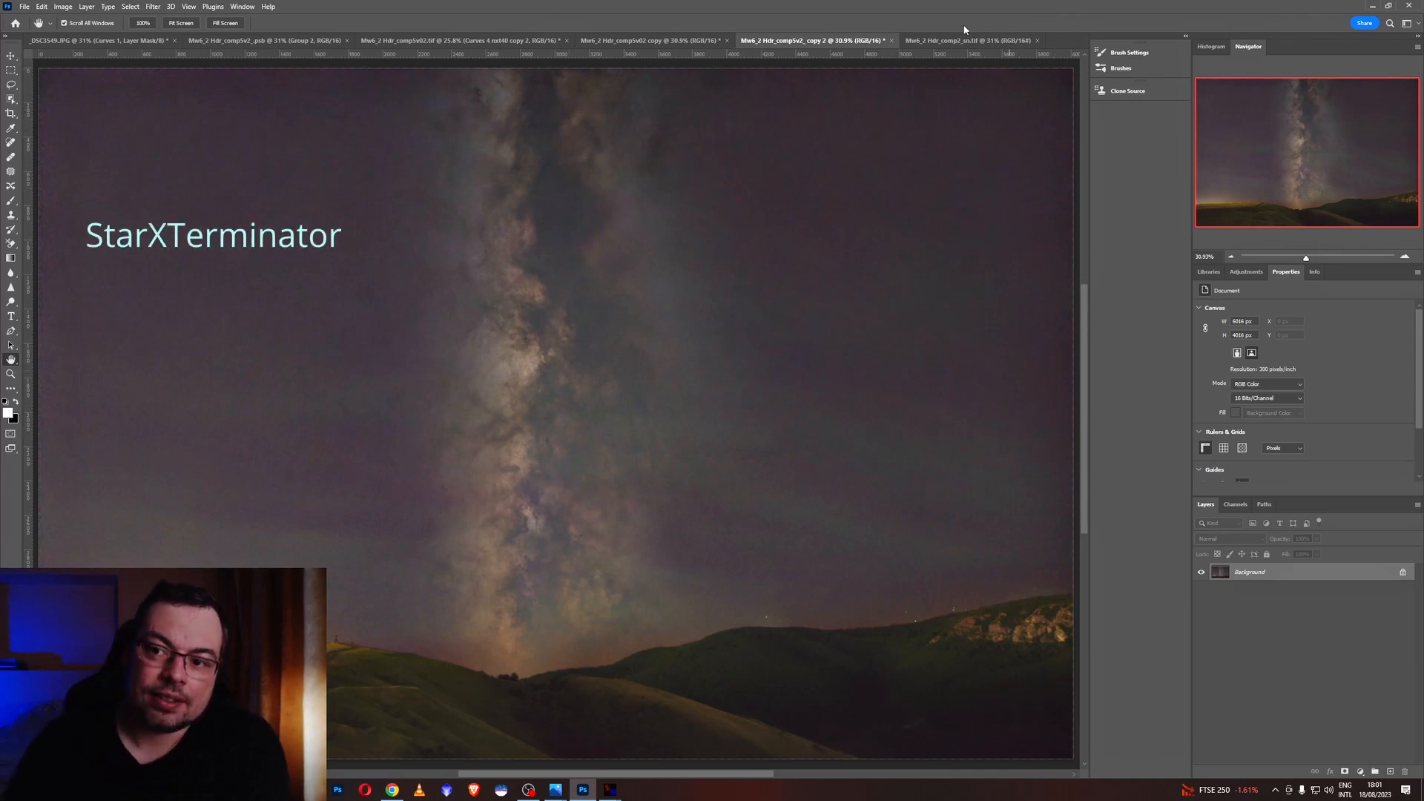
{"action": "left_click", "coordinate": [943, 41]}
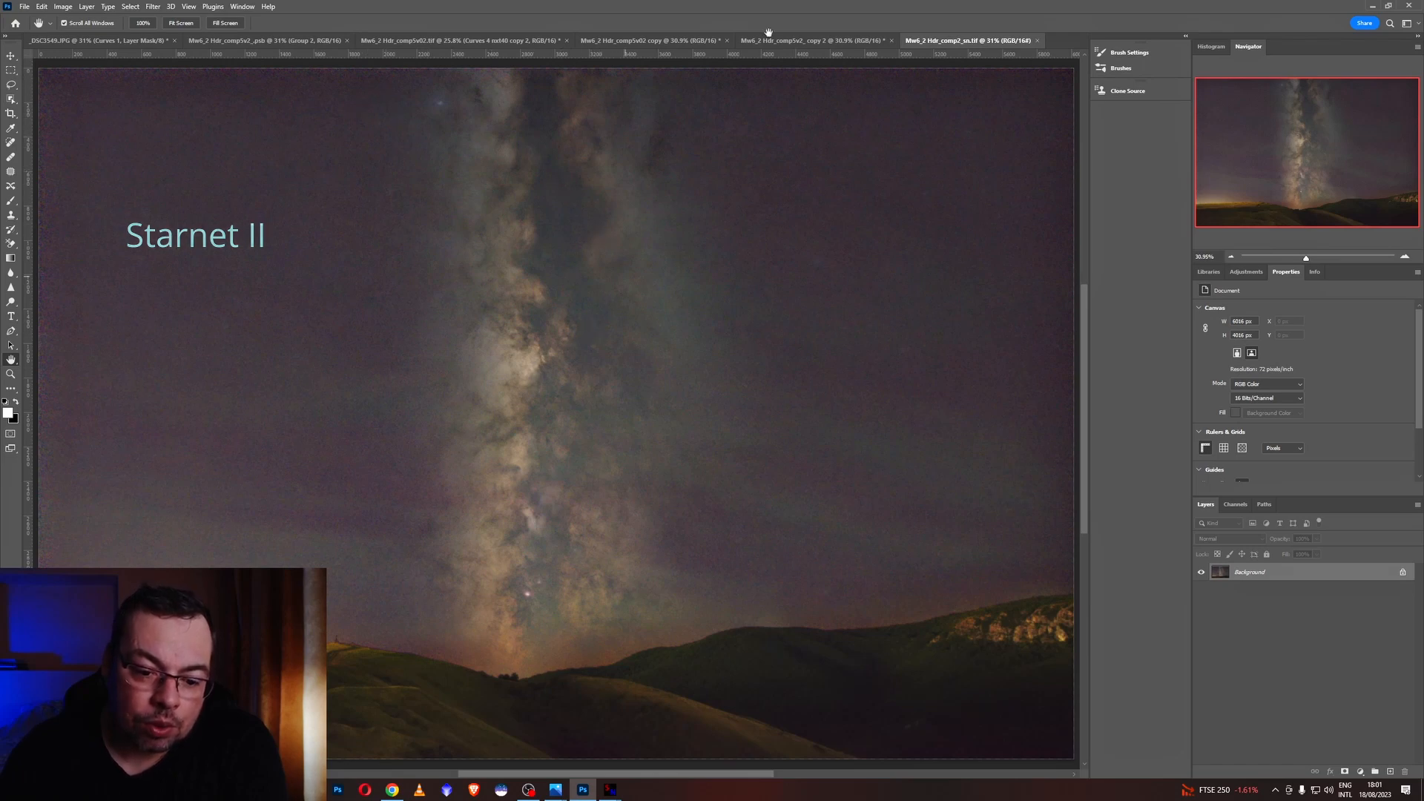
{"action": "left_click", "coordinate": [848, 42]}
{"action": "left_click", "coordinate": [979, 41]}
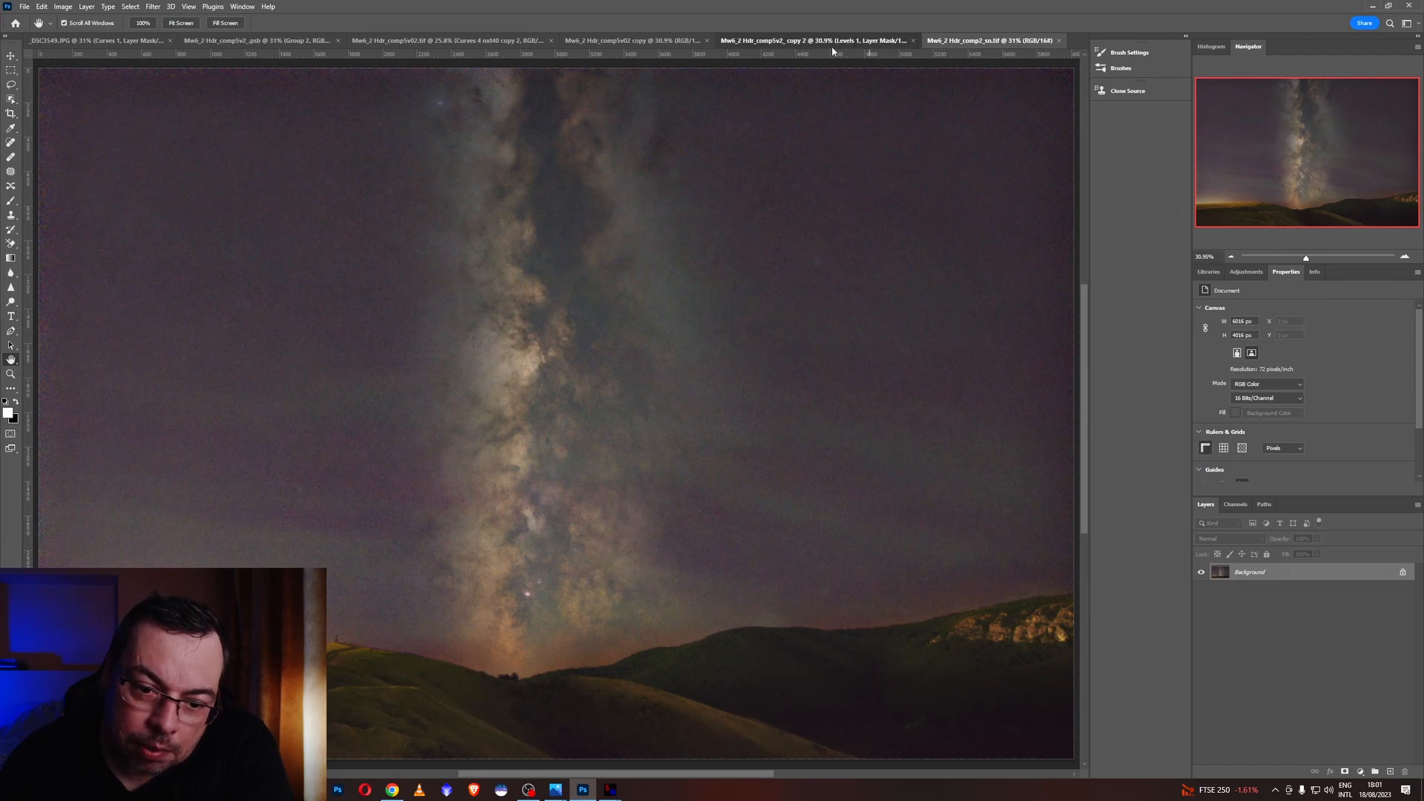
{"action": "left_click", "coordinate": [852, 41]}
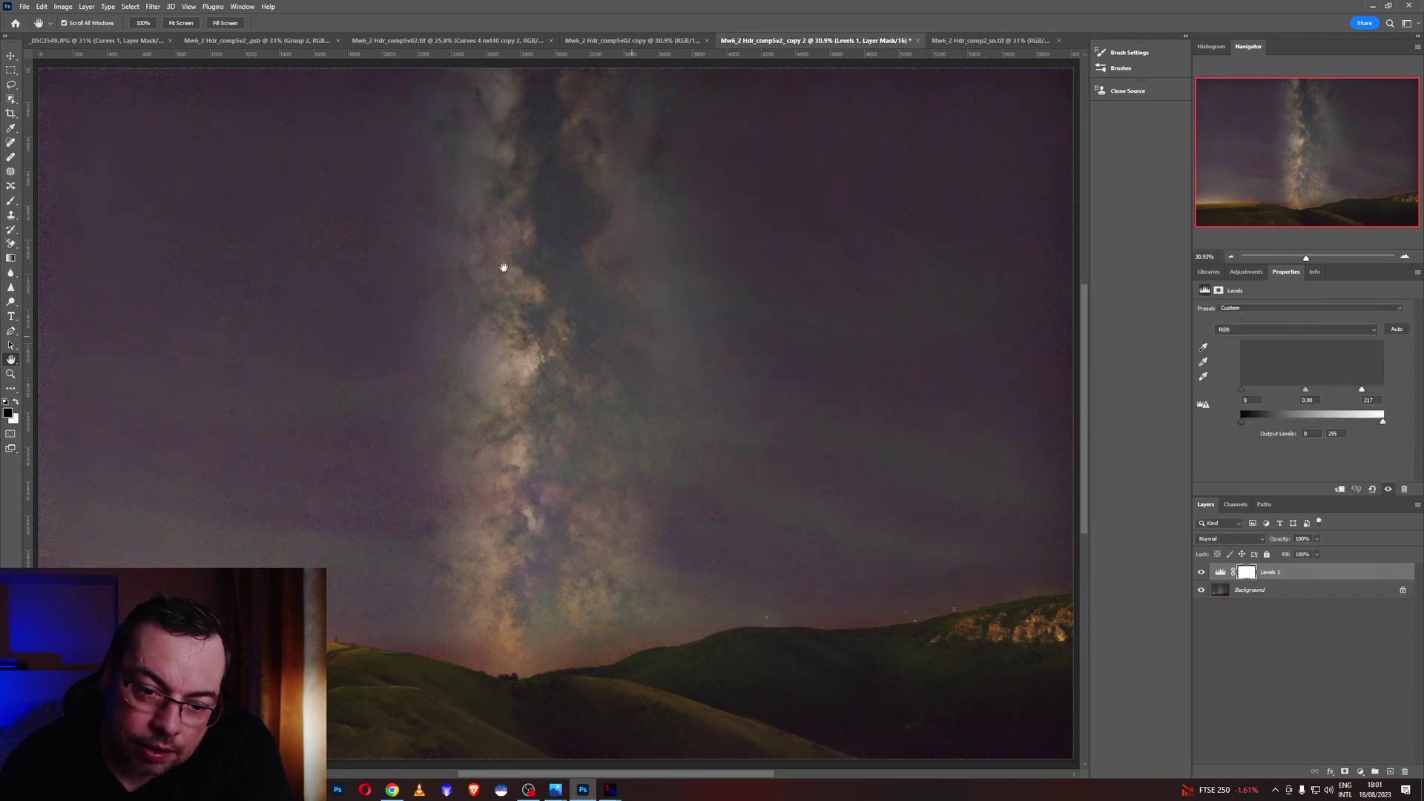
{"action": "left_click", "coordinate": [982, 41]}
{"action": "left_click", "coordinate": [858, 39]}
{"action": "key", "text": "ctrl+1"}
{"action": "left_click", "coordinate": [968, 40]}
{"action": "key", "text": "ctrl+1"}
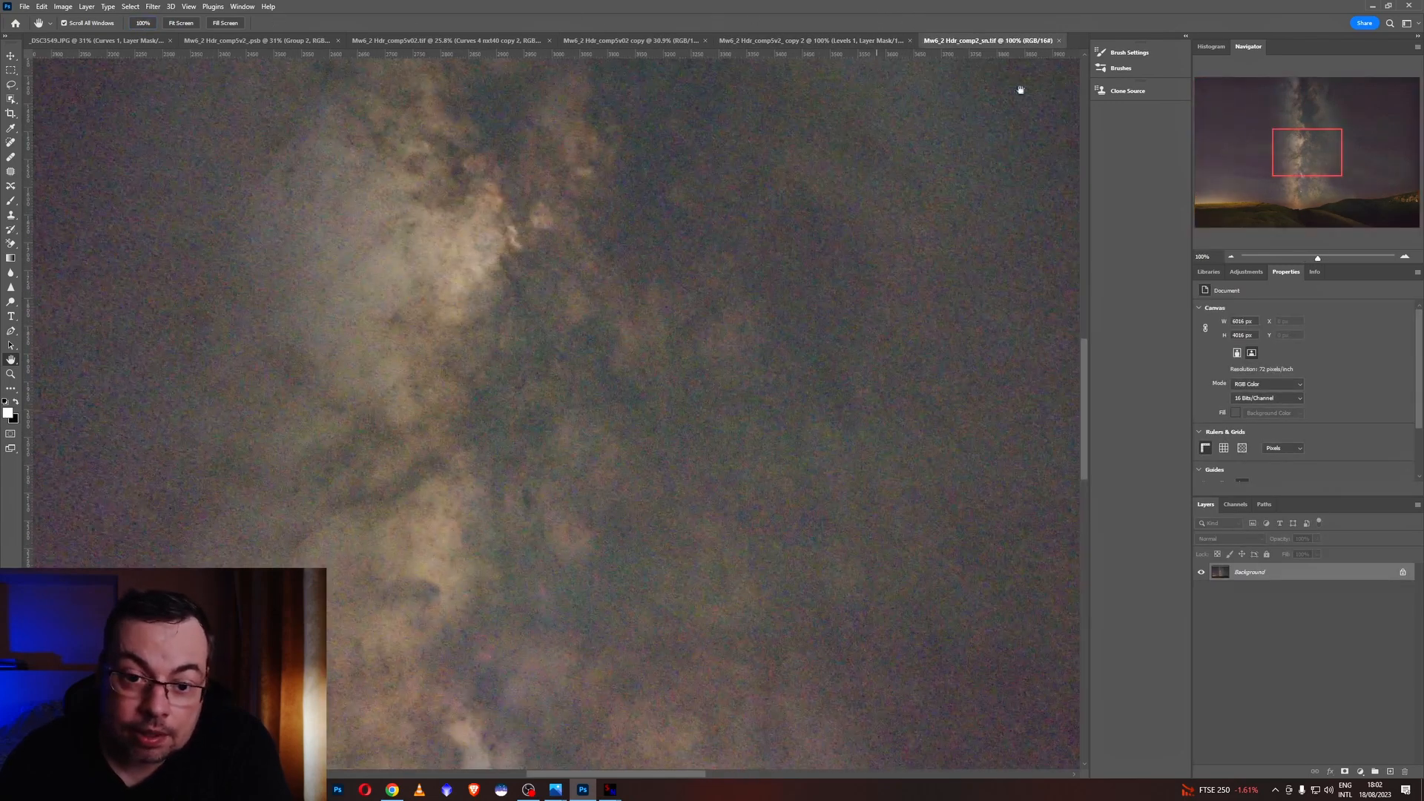
{"action": "left_click", "coordinate": [816, 40]}
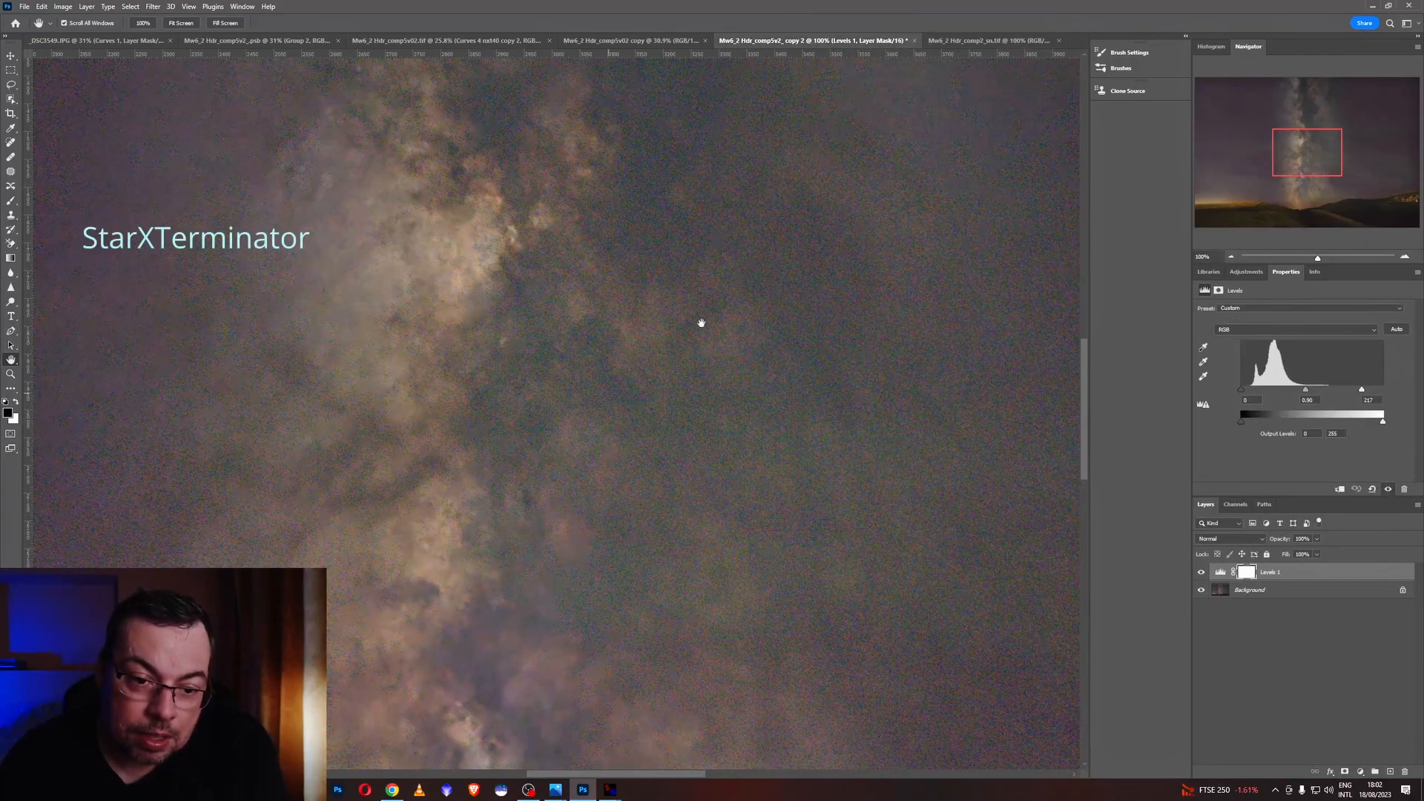
{"action": "left_click", "coordinate": [986, 41]}
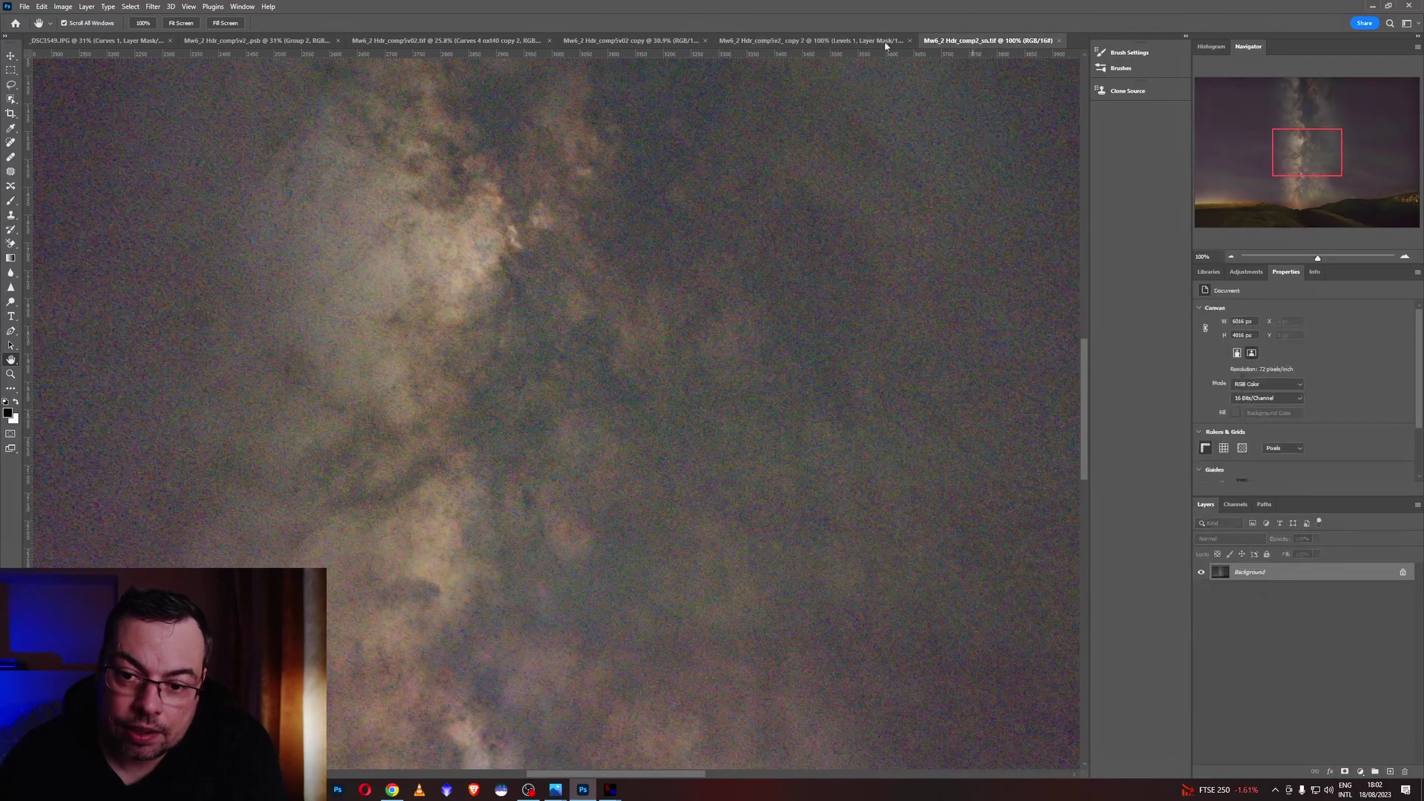
{"action": "left_click", "coordinate": [835, 41]}
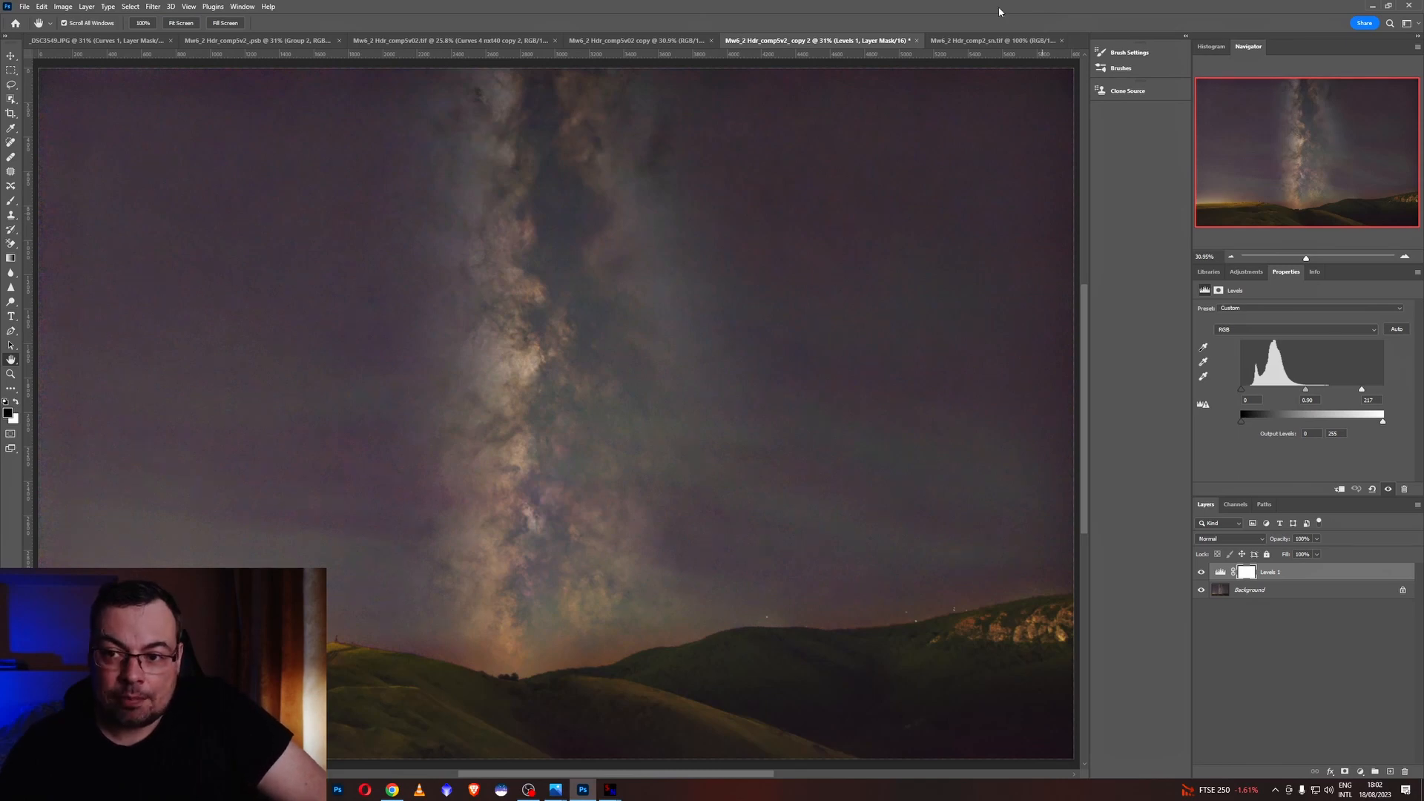
{"action": "left_click", "coordinate": [990, 40]}
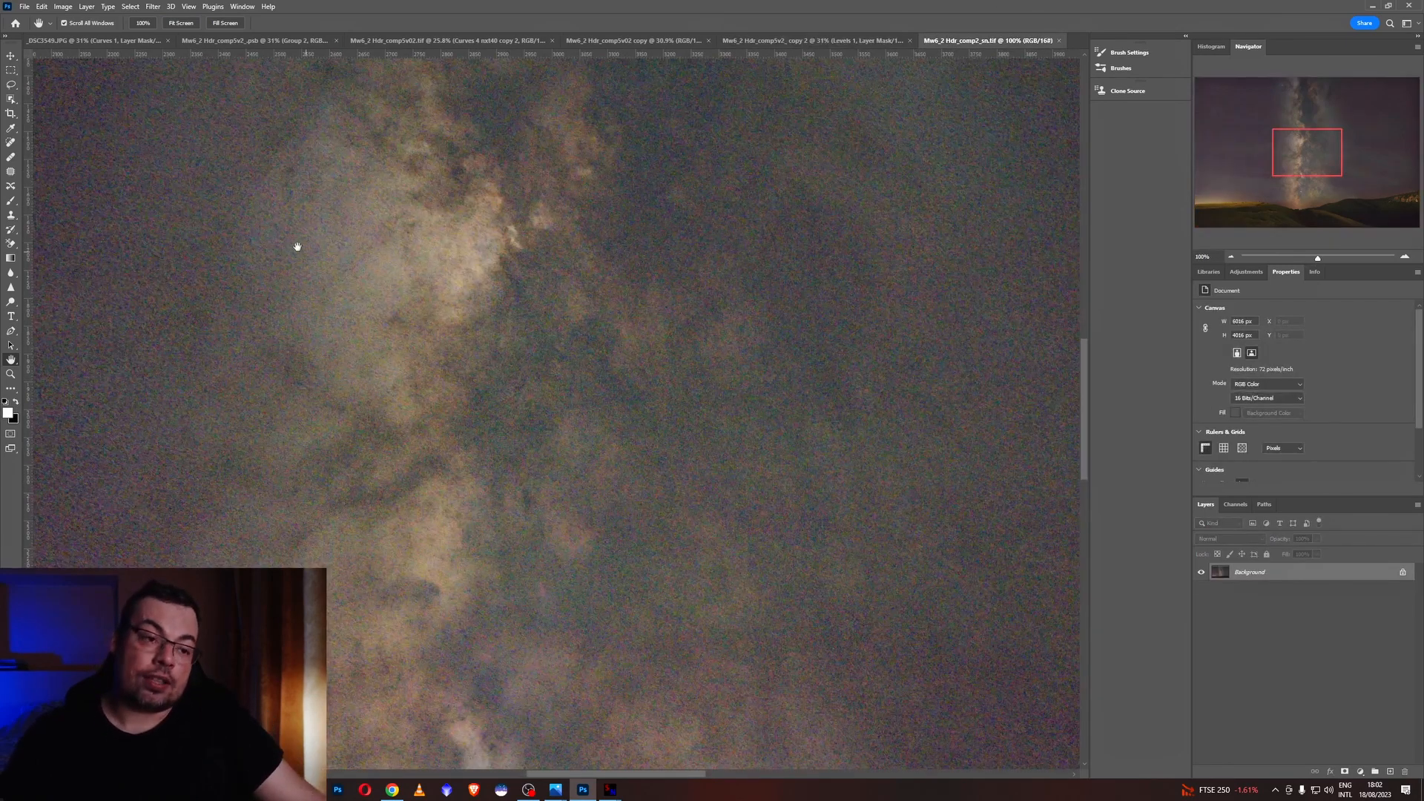
{"action": "left_click", "coordinate": [183, 24]}
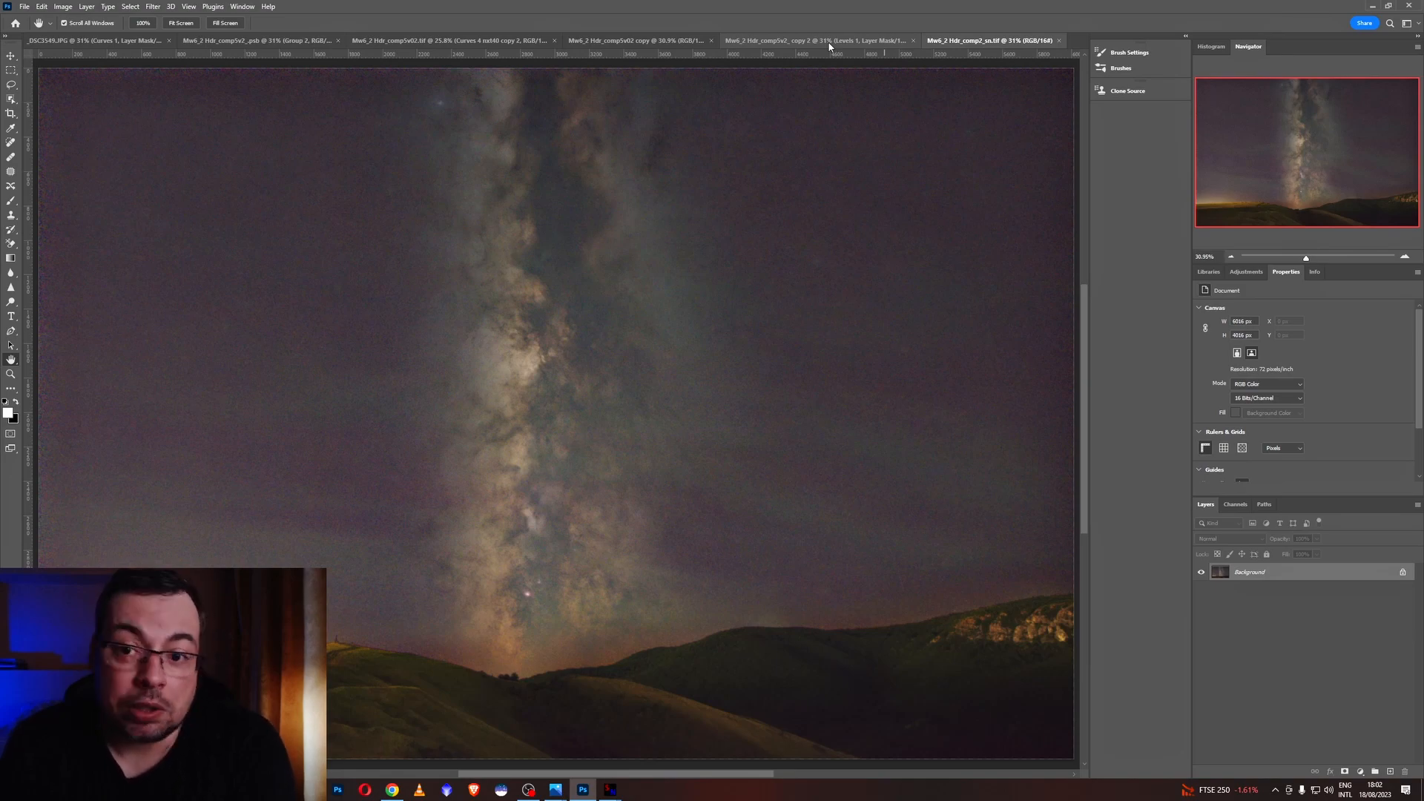
Return to comp5v02.tif and show the Camera Raw-filtered Curves 4 nxM40 copy 5 layer.
{"action": "key", "text": "ctrl+shift+Tab"}
{"action": "key", "text": "ctrl+shift+Tab"}
{"action": "key", "text": "ctrl+shift+Tab"}
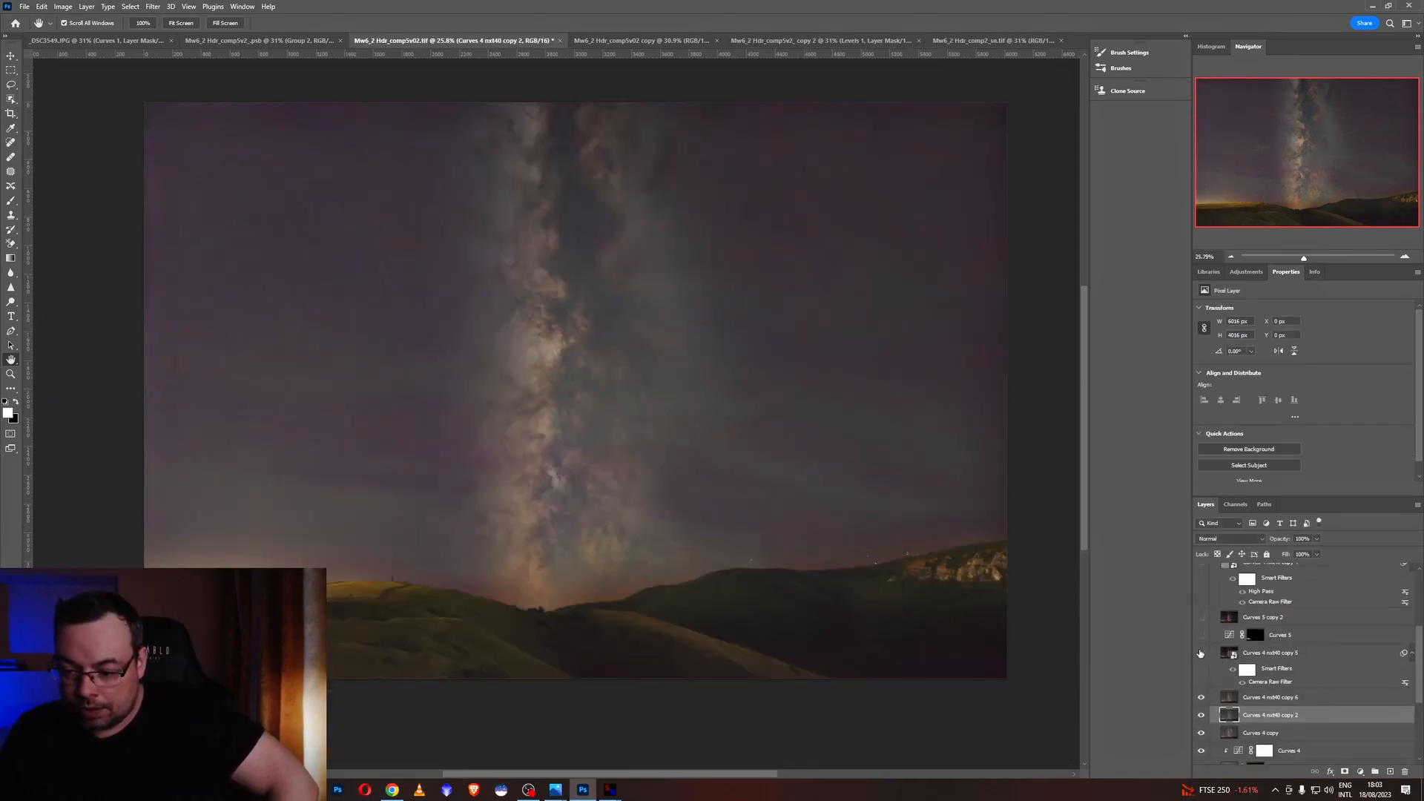
{"action": "left_click", "coordinate": [1200, 653]}
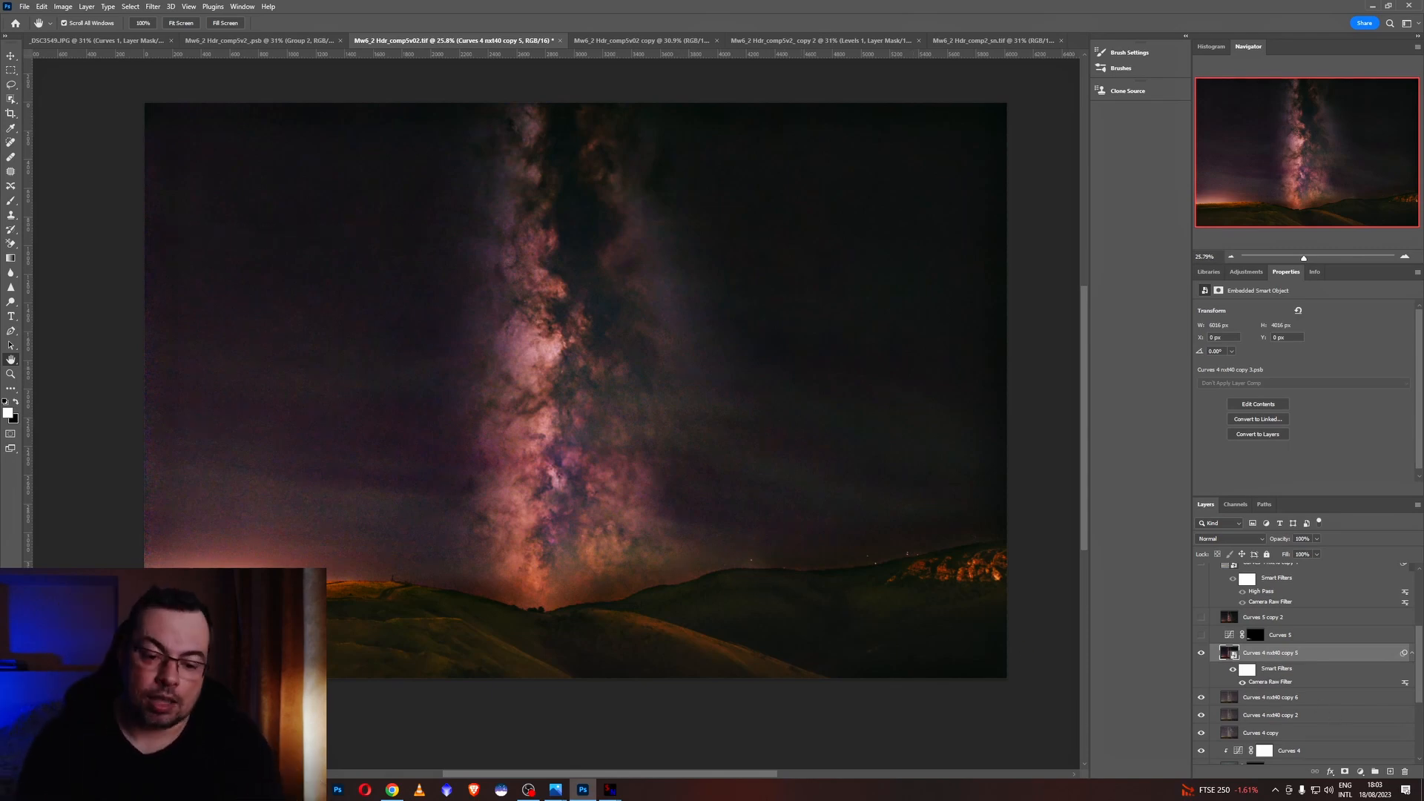
Reopen the layer's Camera Raw settings and review the basic and per-channel tone curves.
{"action": "double_click", "coordinate": [1270, 681]}
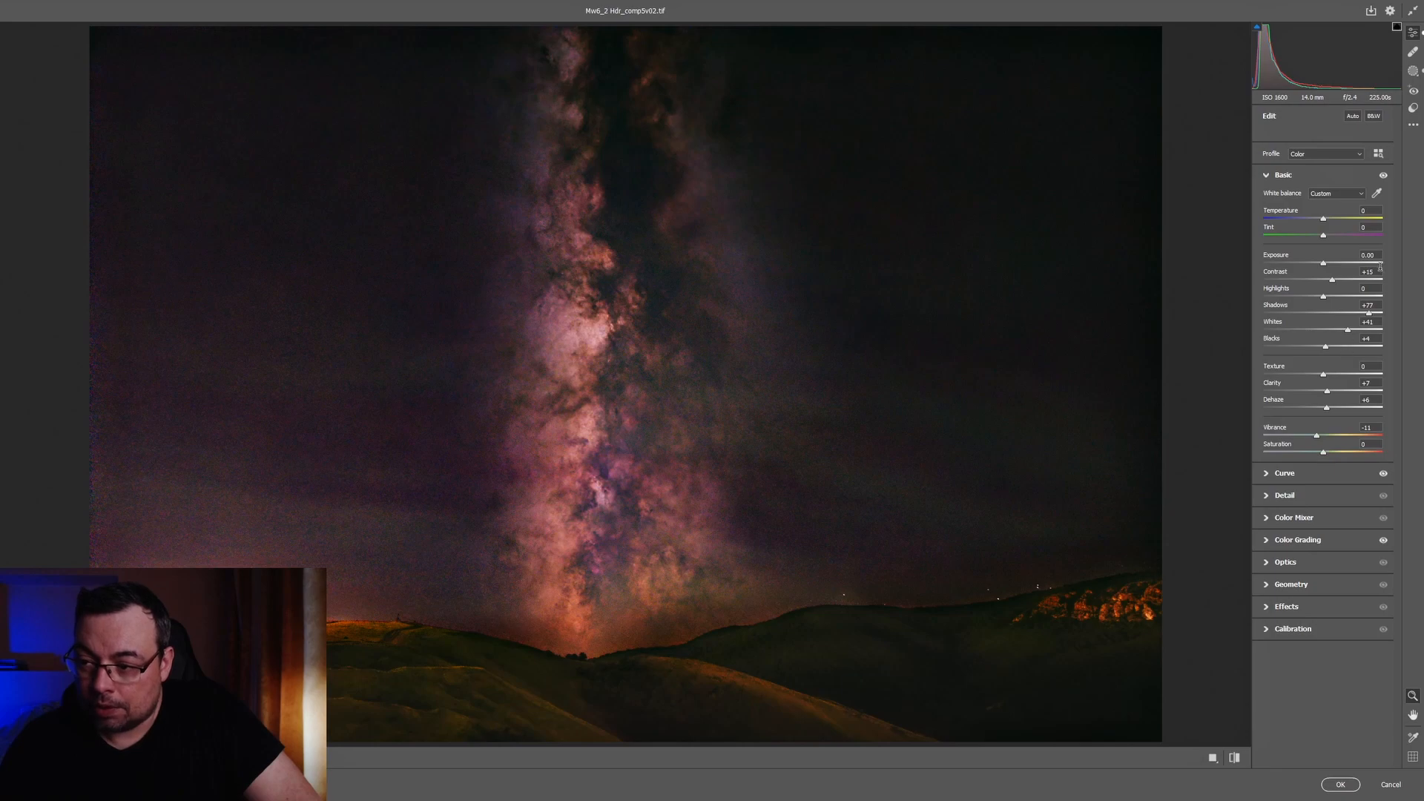
{"action": "key", "text": "backslash"}
{"action": "key", "text": "backslash"}
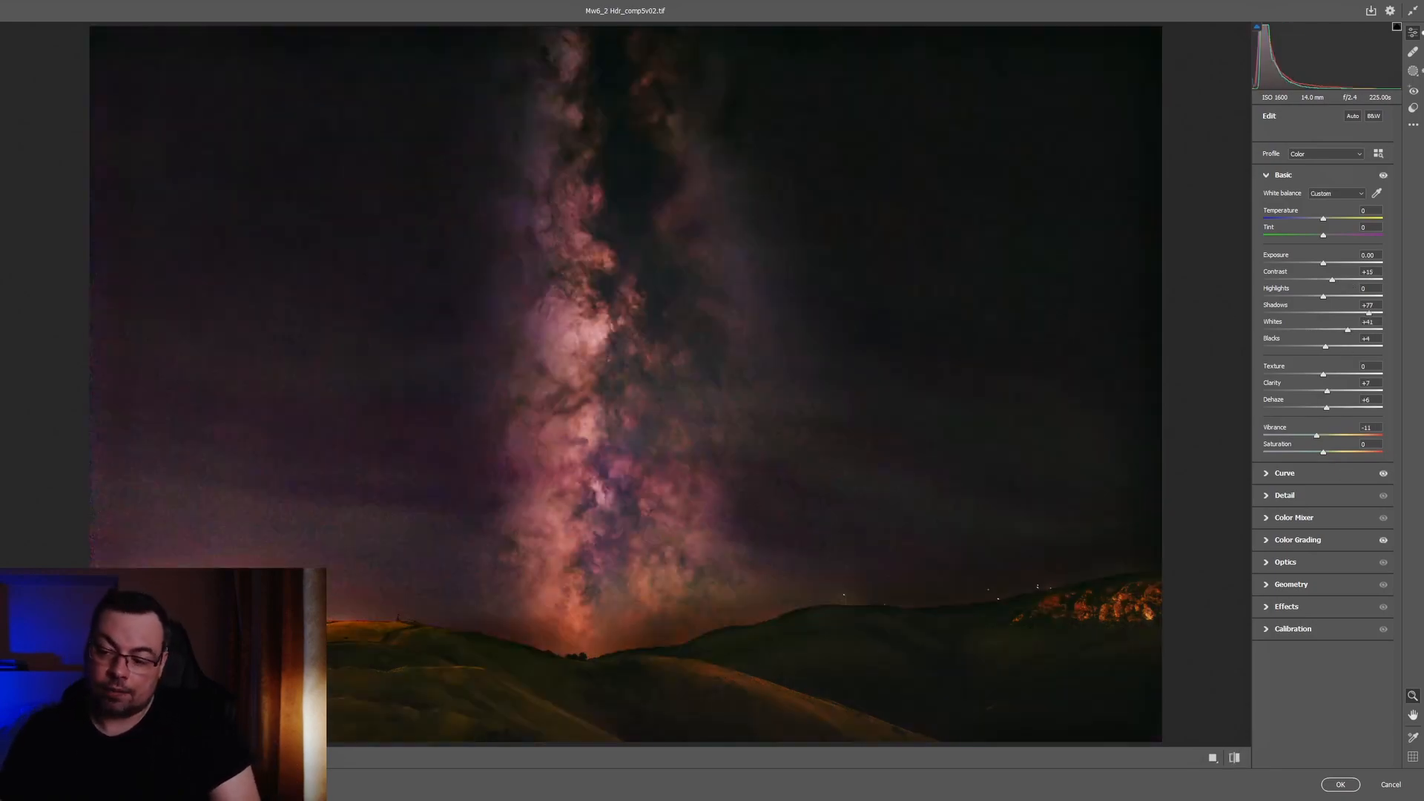
{"action": "left_click", "coordinate": [1285, 473]}
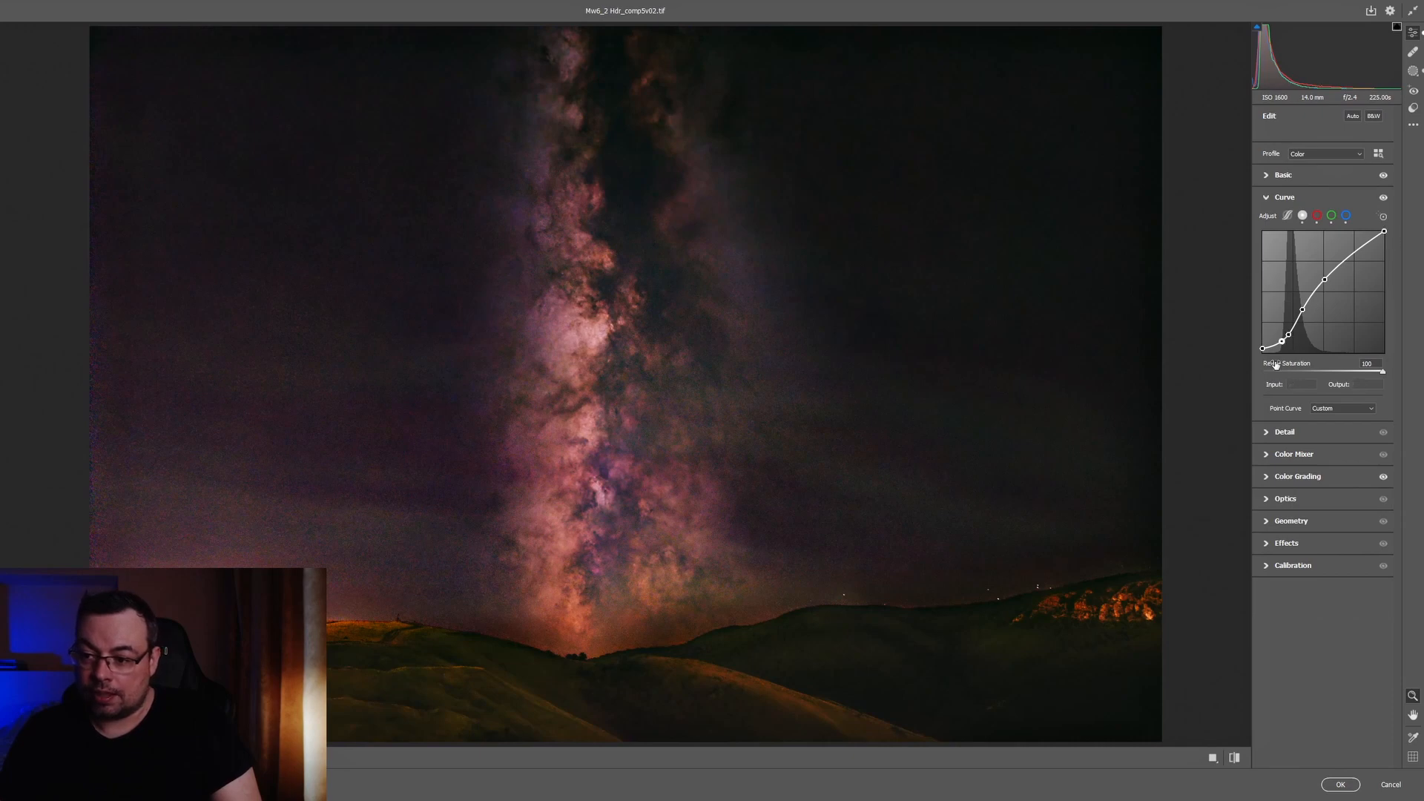
{"action": "left_click", "coordinate": [1317, 215]}
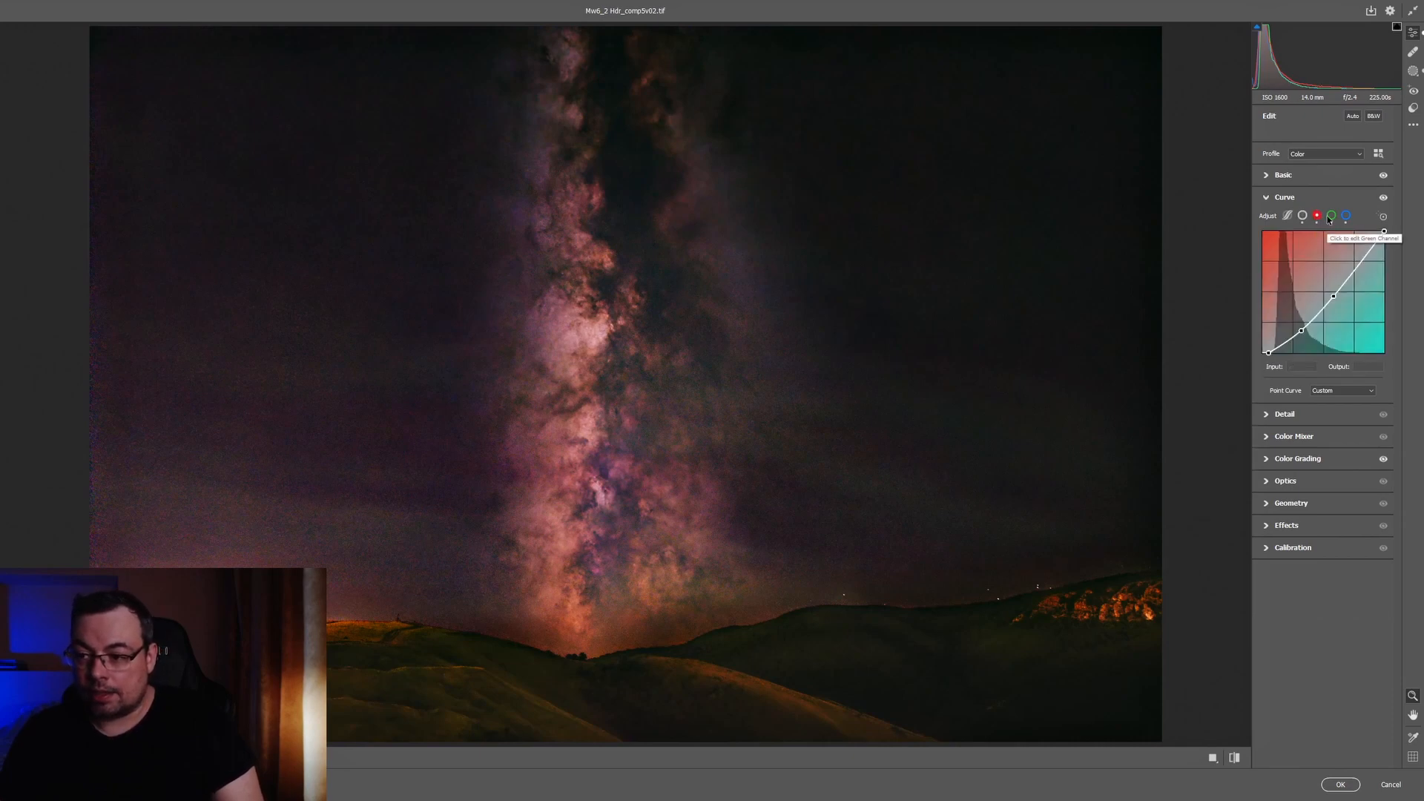
{"action": "left_click", "coordinate": [1331, 216]}
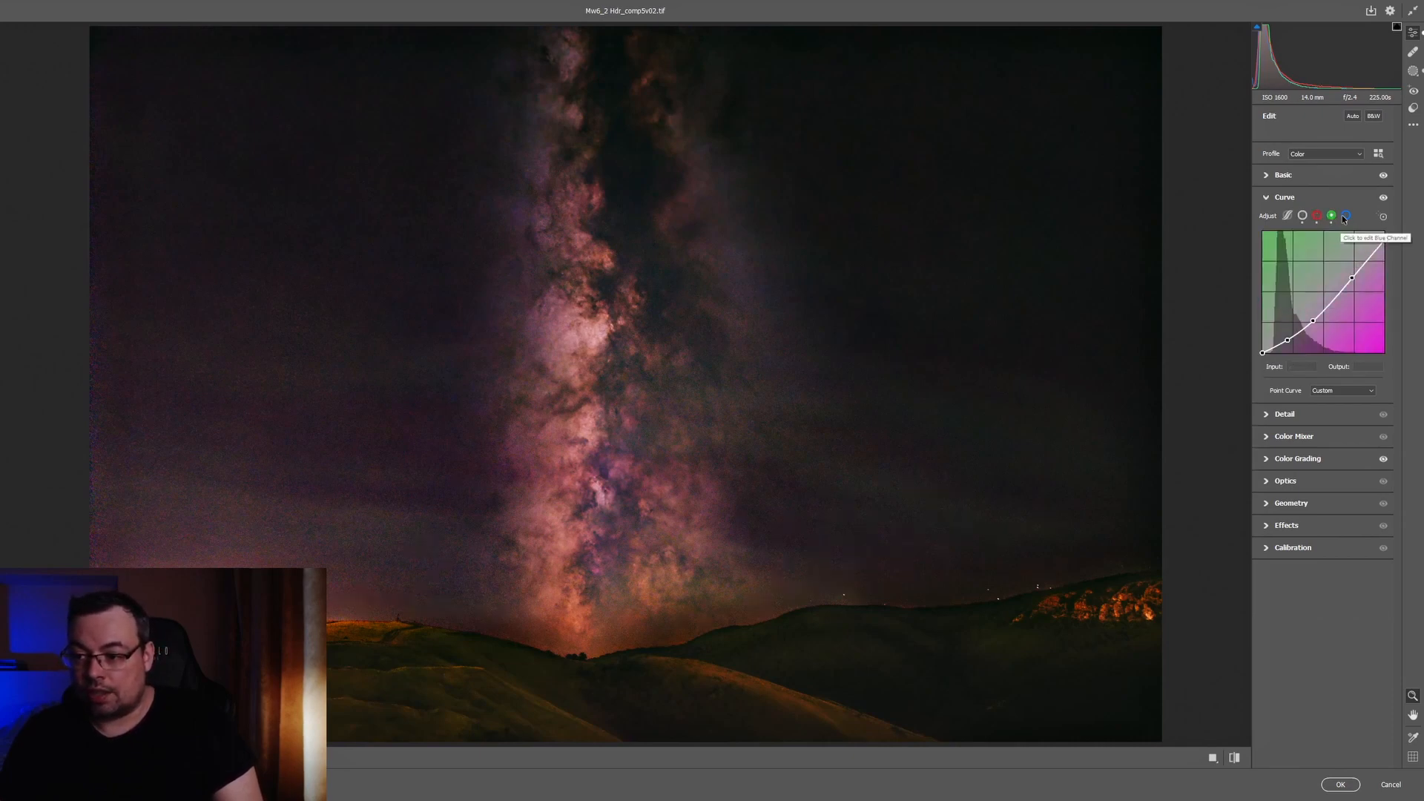
{"action": "left_click", "coordinate": [1346, 214]}
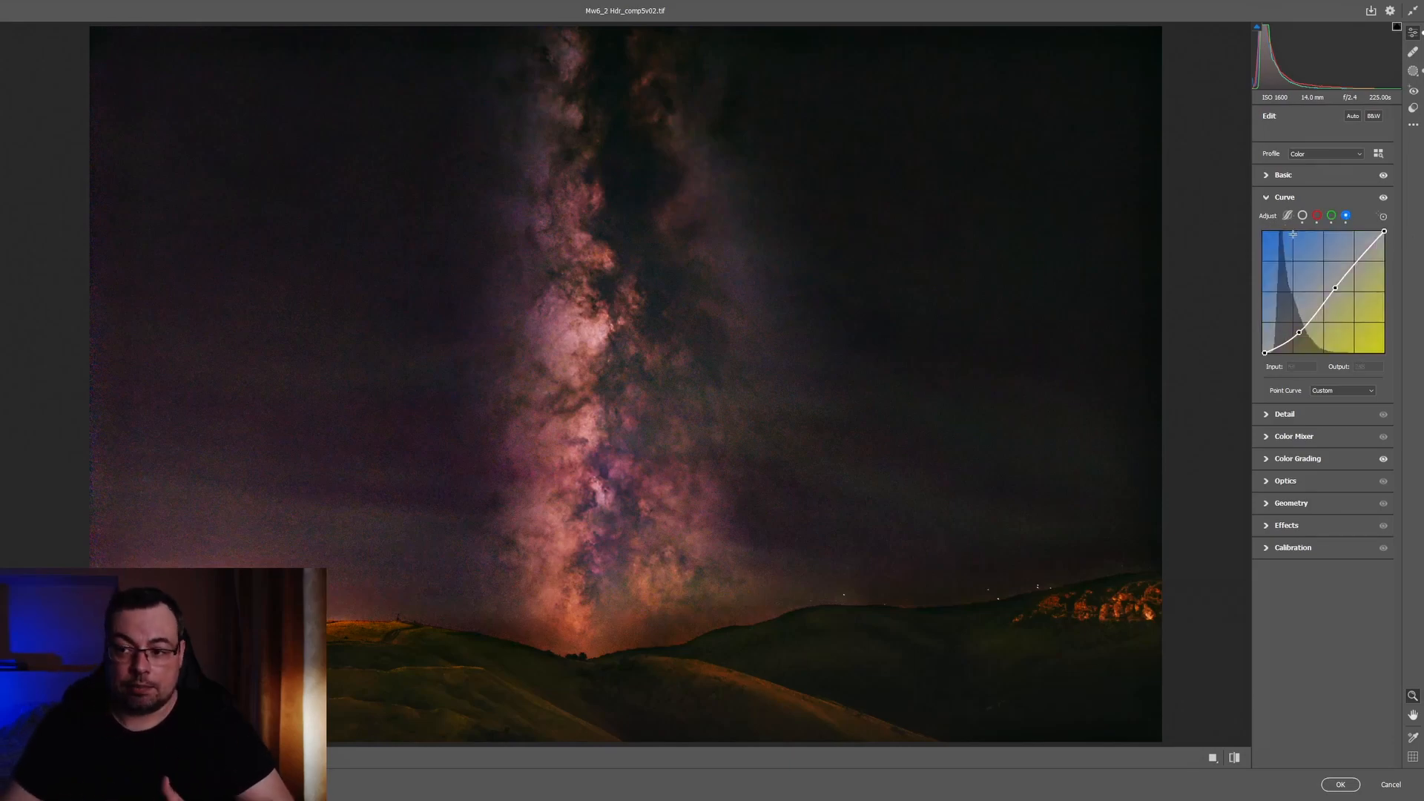
{"action": "left_click", "coordinate": [1265, 200]}
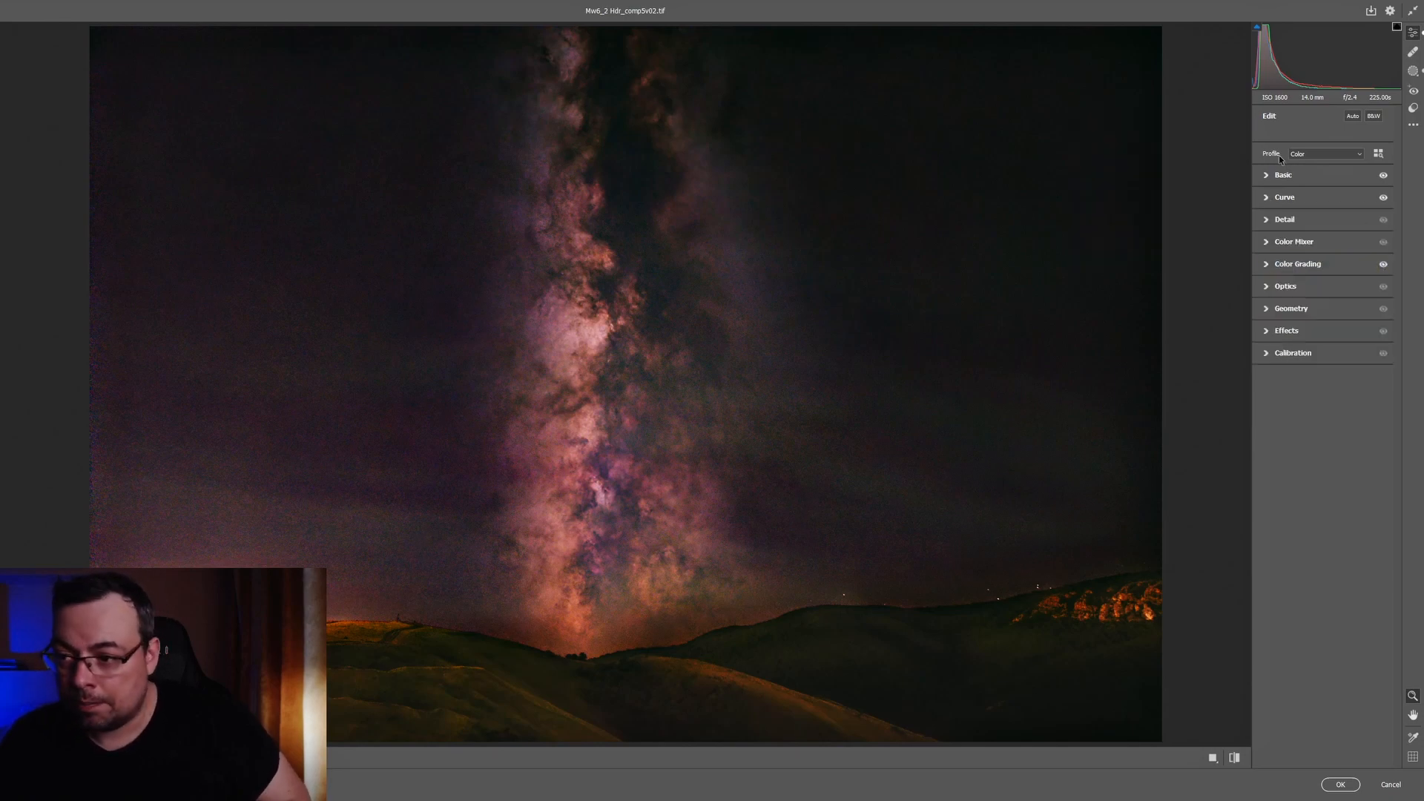
Compare before and after, then apply the Camera Raw adjustments as a smart filter.
{"action": "key", "text": "p"}
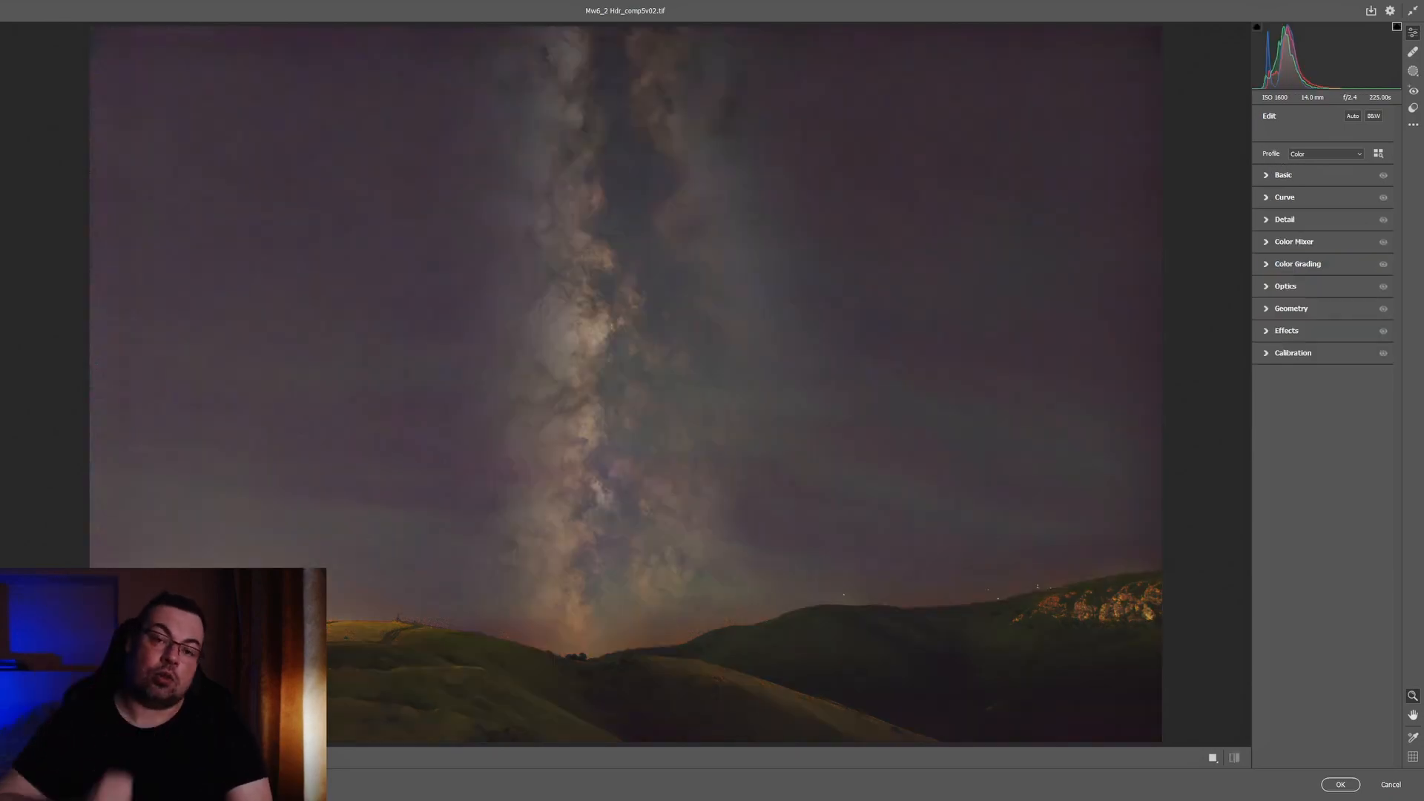
{"action": "key", "text": "p"}
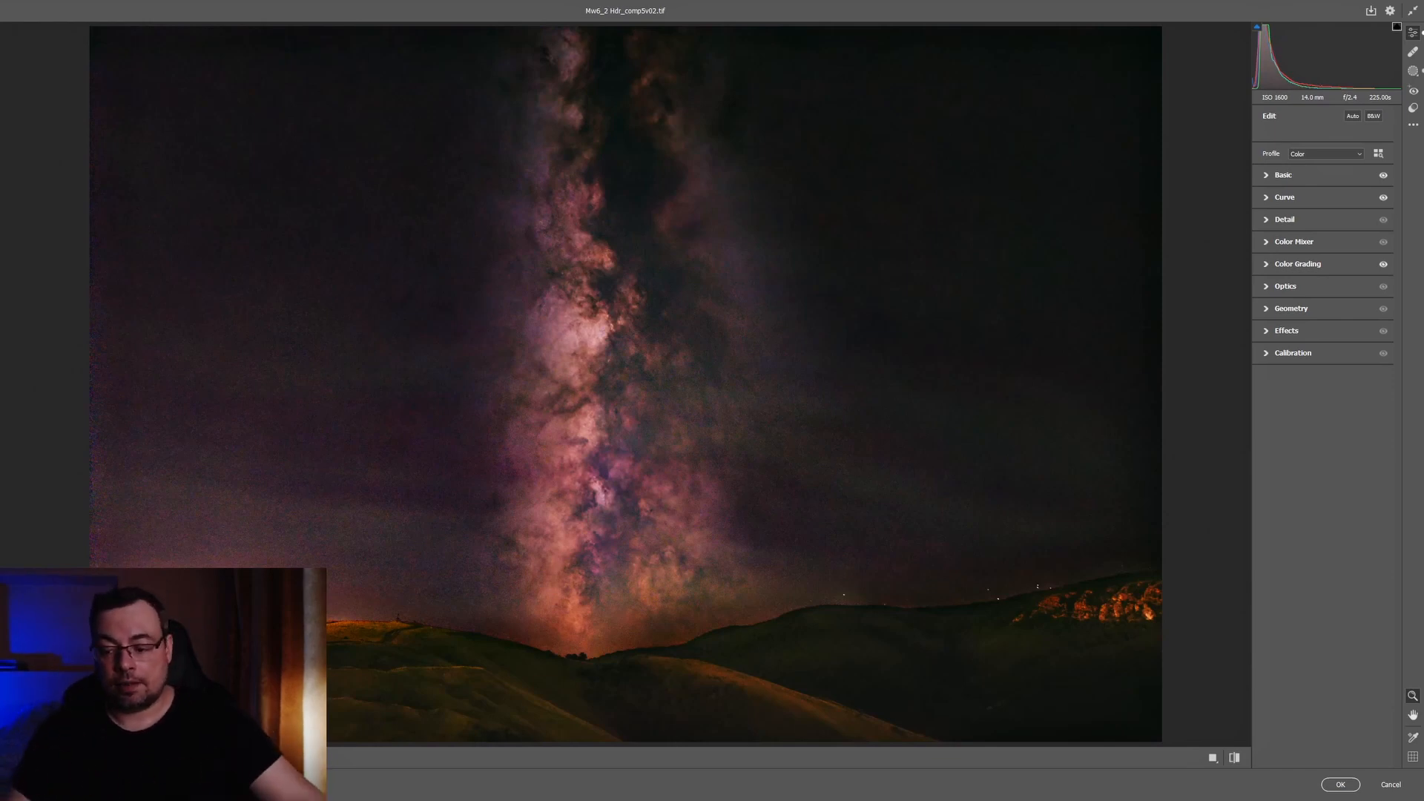
{"action": "key", "text": "Return"}
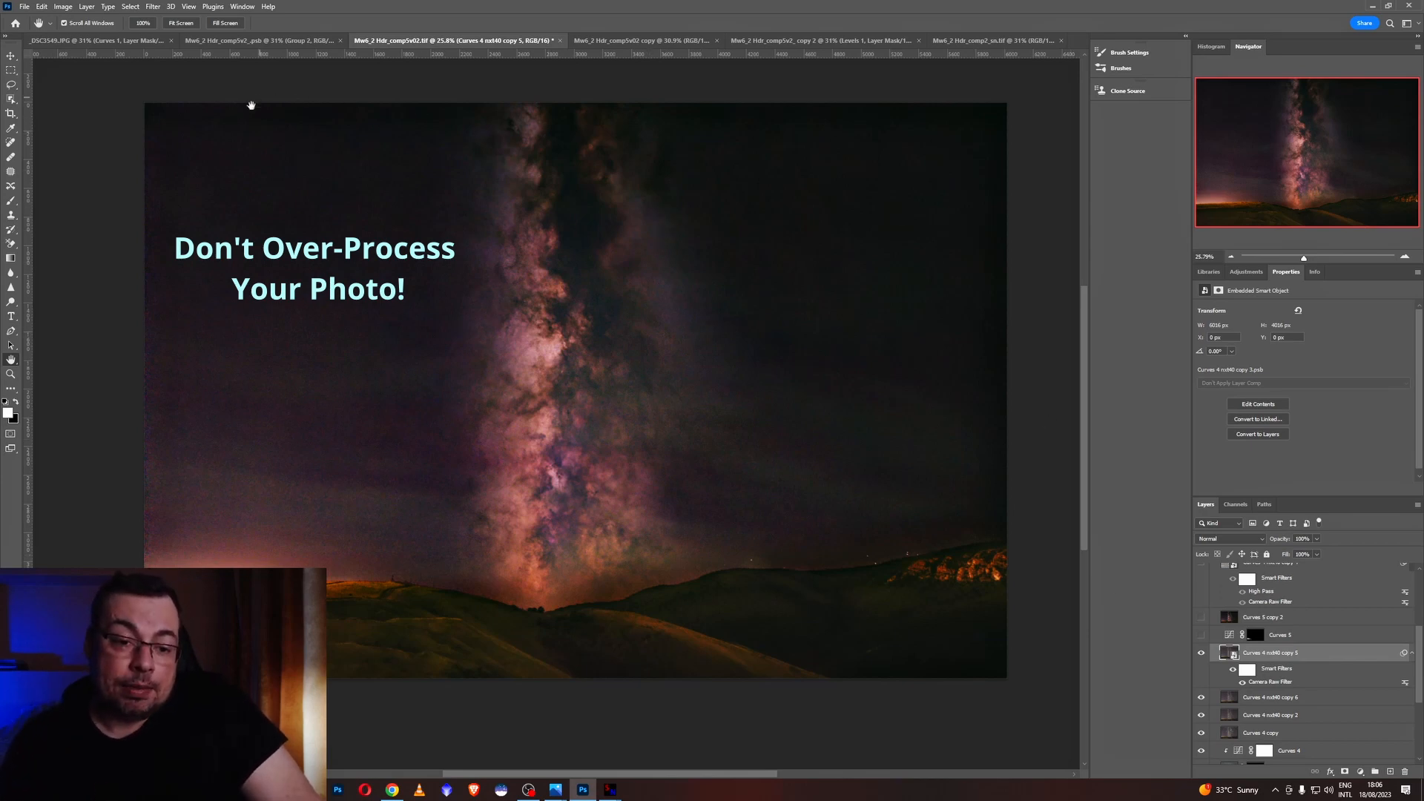
Add a Curves 10 layer, crush its shadows with the histogram shown, then undo the clipping.
{"action": "left_click", "coordinate": [1359, 775]}
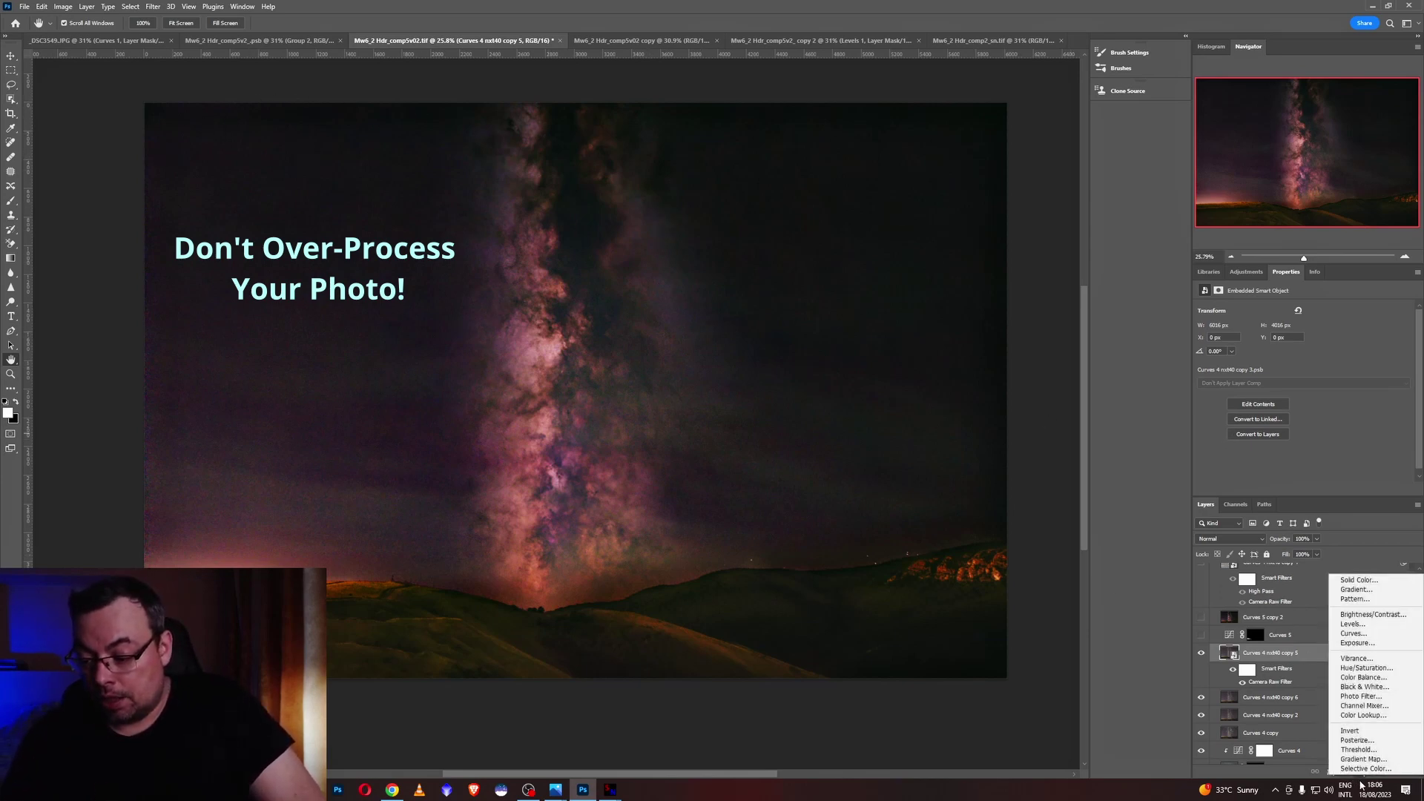
{"action": "left_click", "coordinate": [1353, 635]}
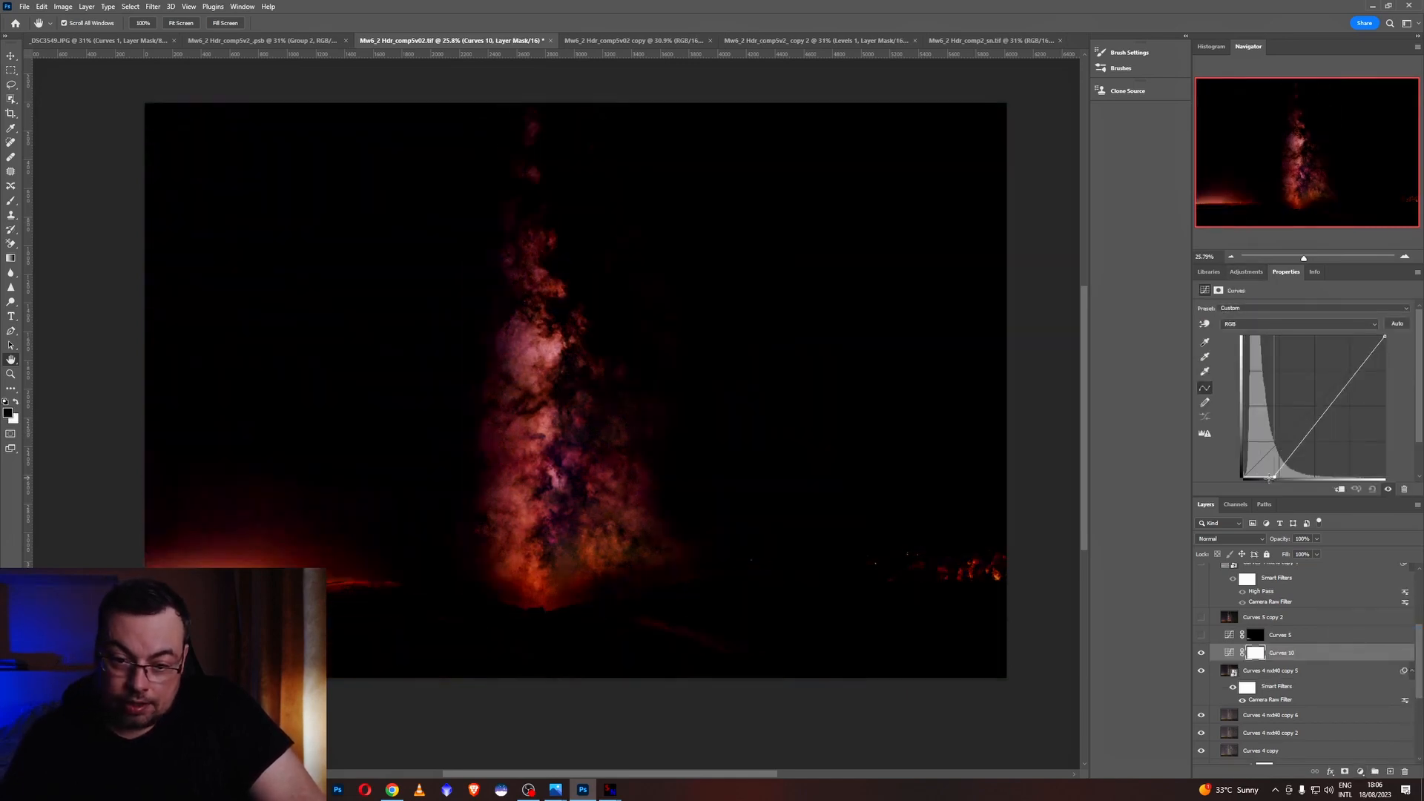
{"action": "left_click_drag", "start_coordinate": [1244, 476], "coordinate": [1251, 477]}
{"action": "left_click", "coordinate": [1199, 49]}
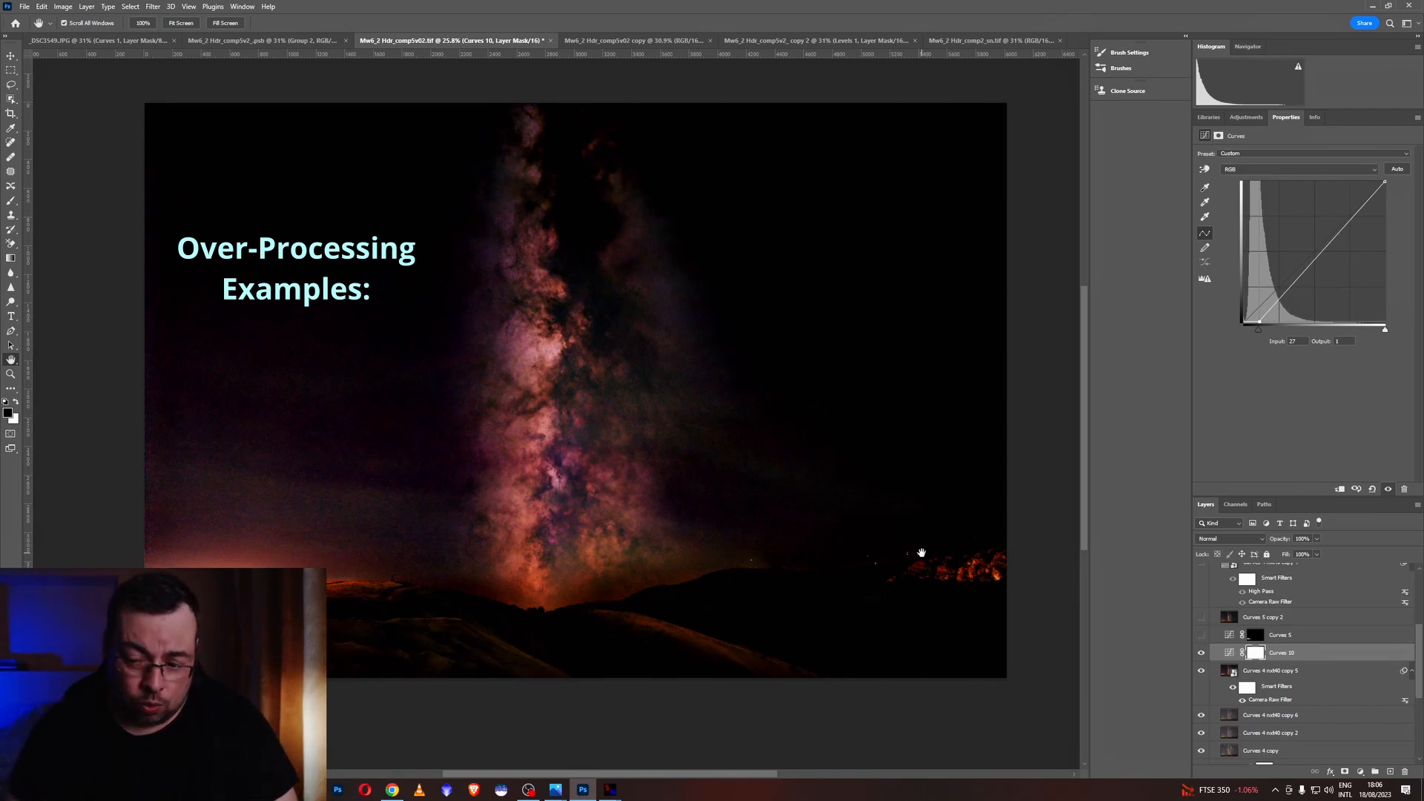
{"action": "key", "text": "ctrl+z"}
Push Curves 10 through extreme bright and steep dark S shapes to demonstrate over-processing.
{"action": "left_click_drag", "start_coordinate": [1299, 263], "coordinate": [1283, 197]}
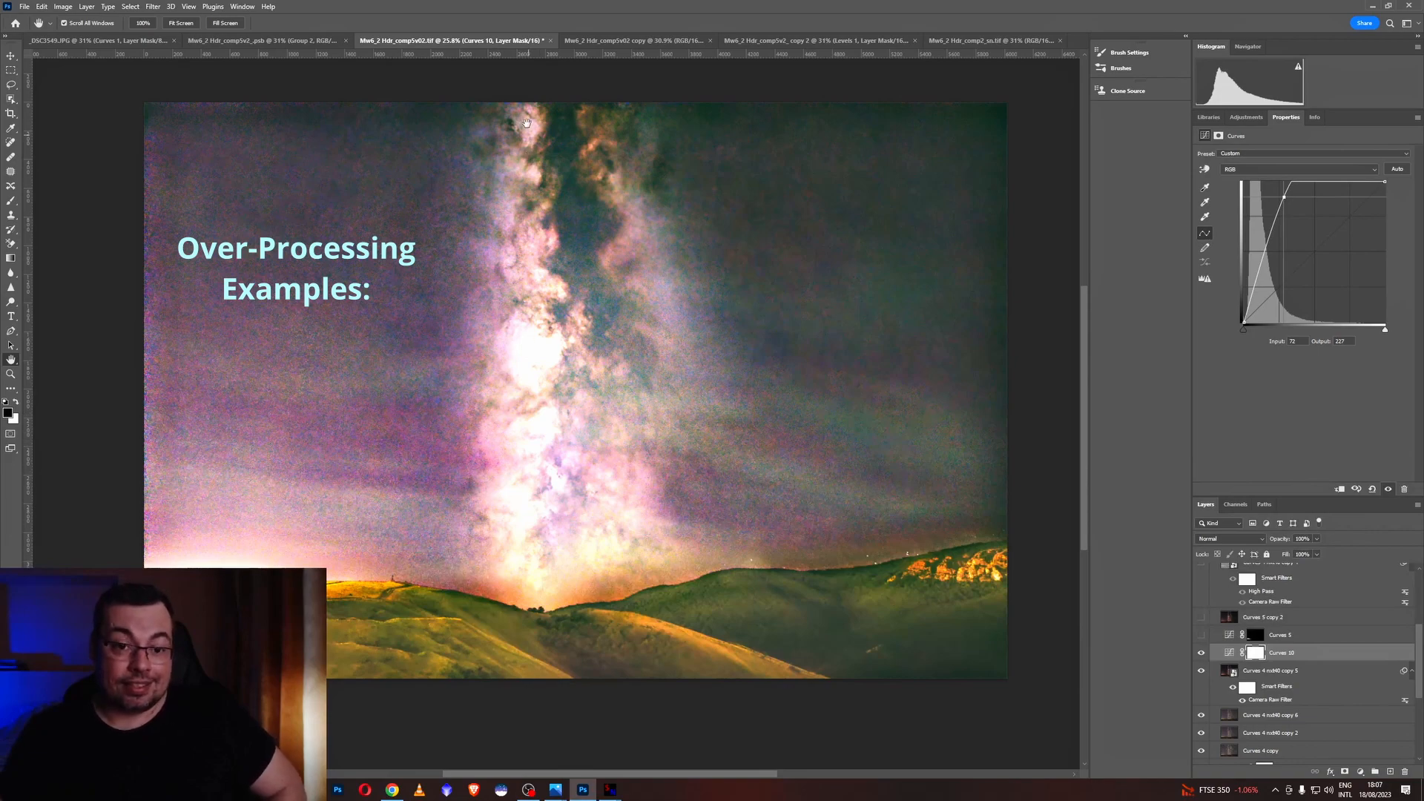
{"action": "mouse_move", "coordinate": [1283, 196]}
{"action": "left_mouse_down"}
{"action": "mouse_move", "coordinate": [1282, 308]}
{"action": "mouse_move", "coordinate": [1260, 278]}
{"action": "left_mouse_up"}
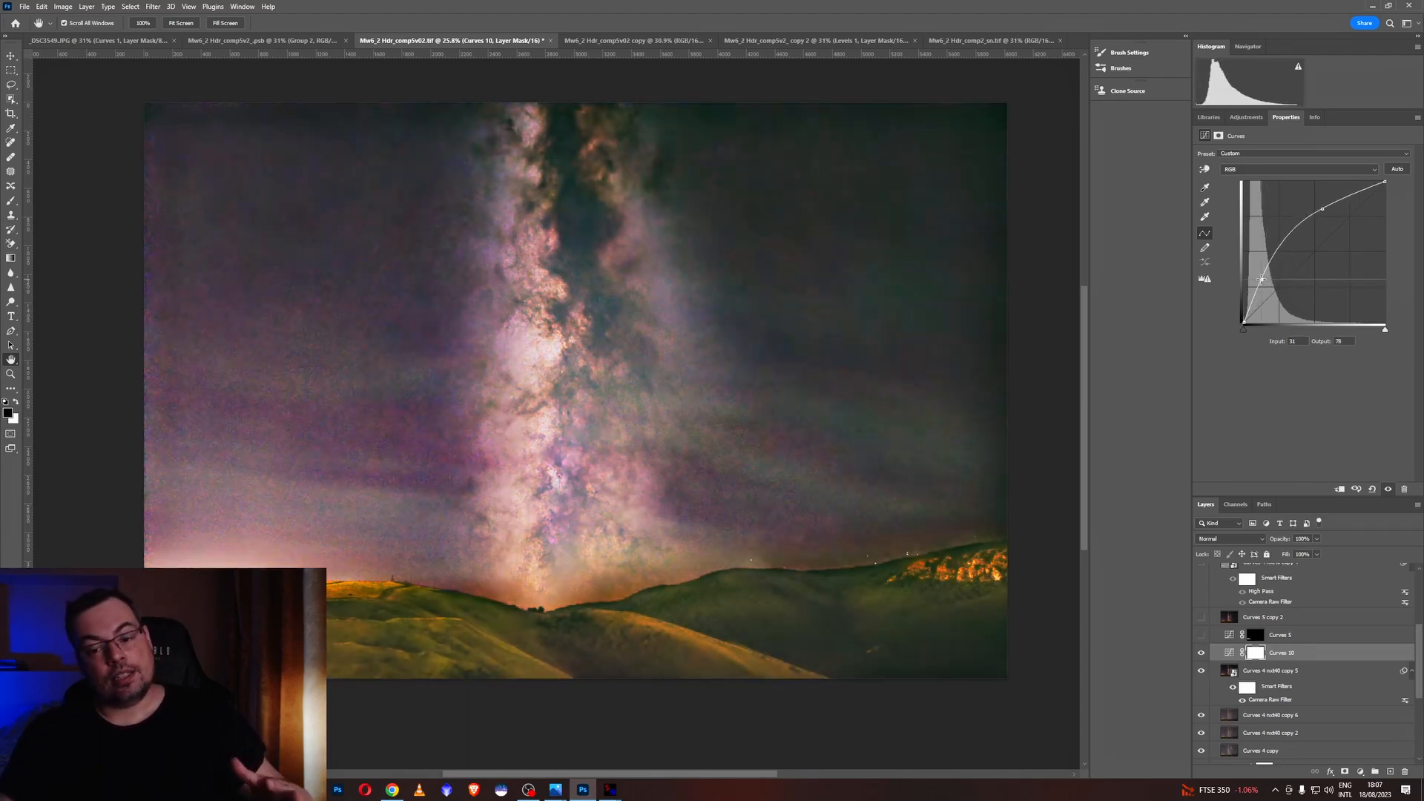
{"action": "left_click_drag", "start_coordinate": [1260, 280], "coordinate": [1271, 291]}
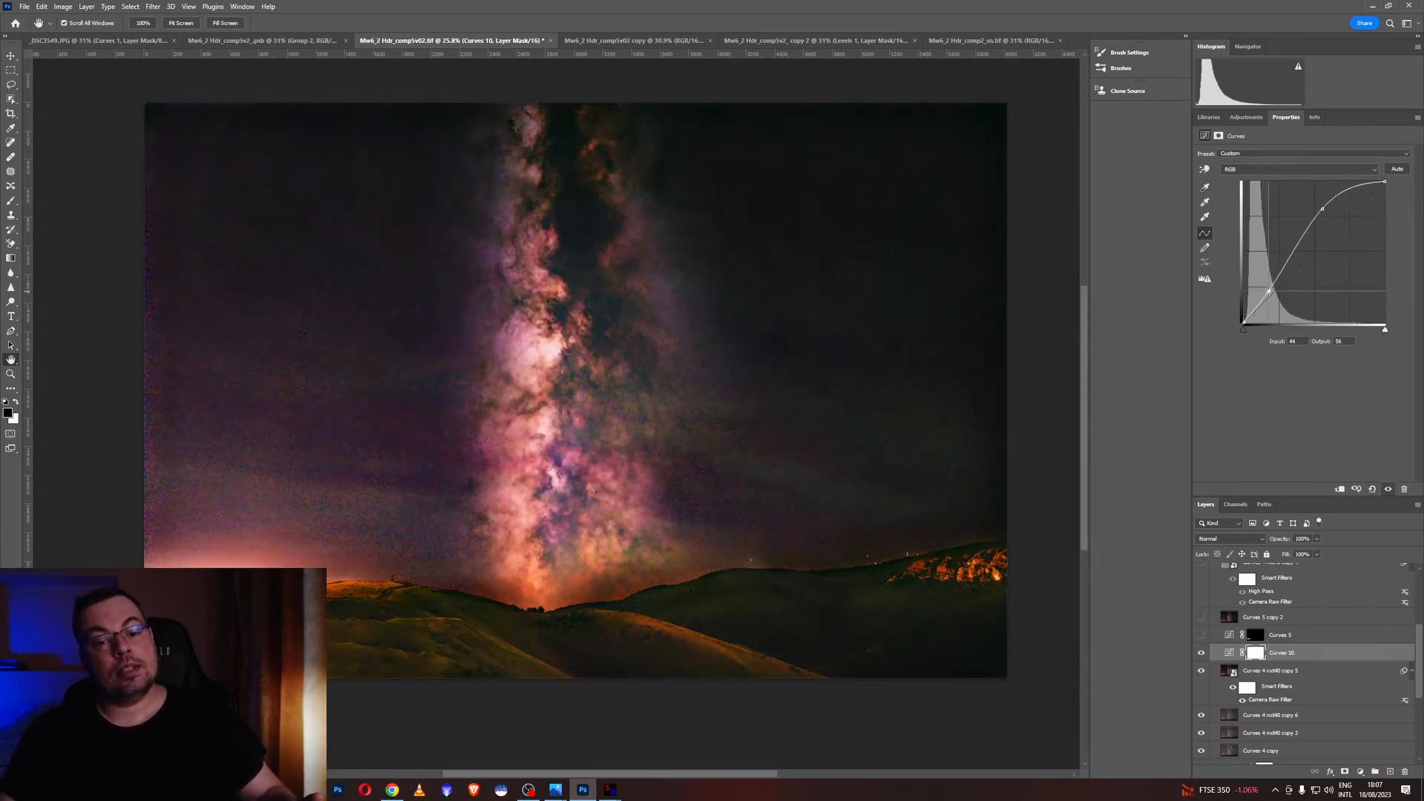
Hide Curves 10, show and select Curves 5, target its mask with a white brush.
{"action": "left_click", "coordinate": [1268, 669]}
{"action": "left_click", "coordinate": [1201, 652]}
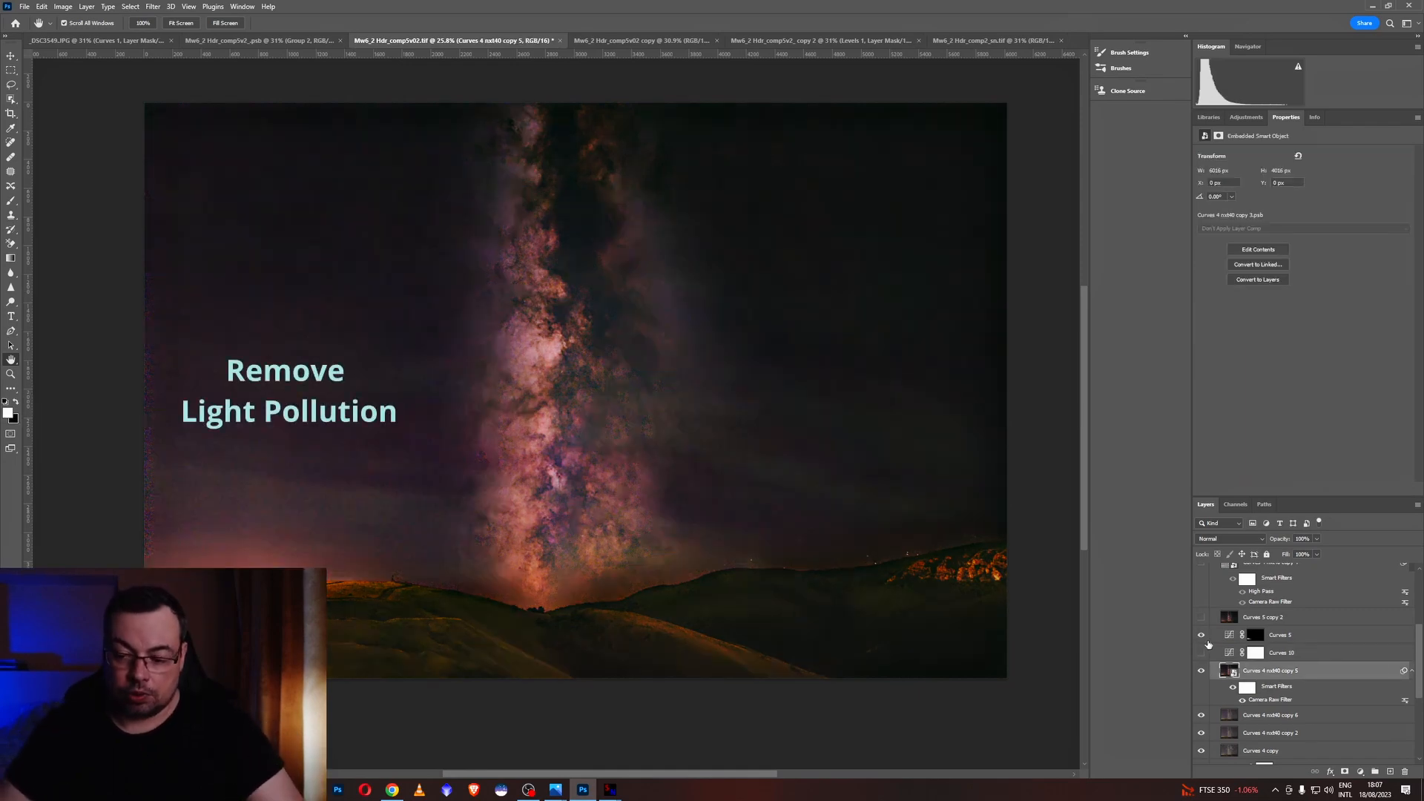
{"action": "left_click", "coordinate": [1274, 635]}
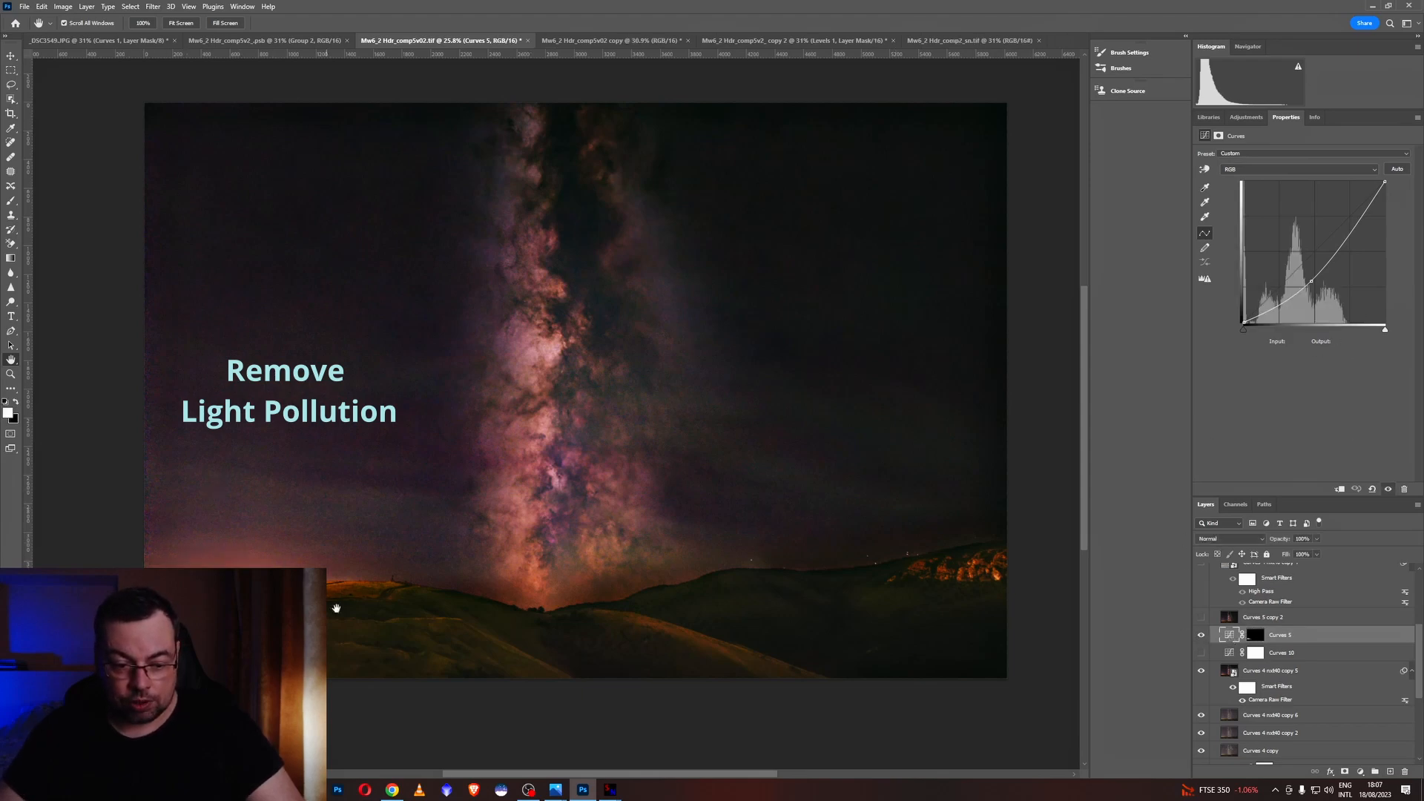
{"action": "left_click", "coordinate": [1253, 635]}
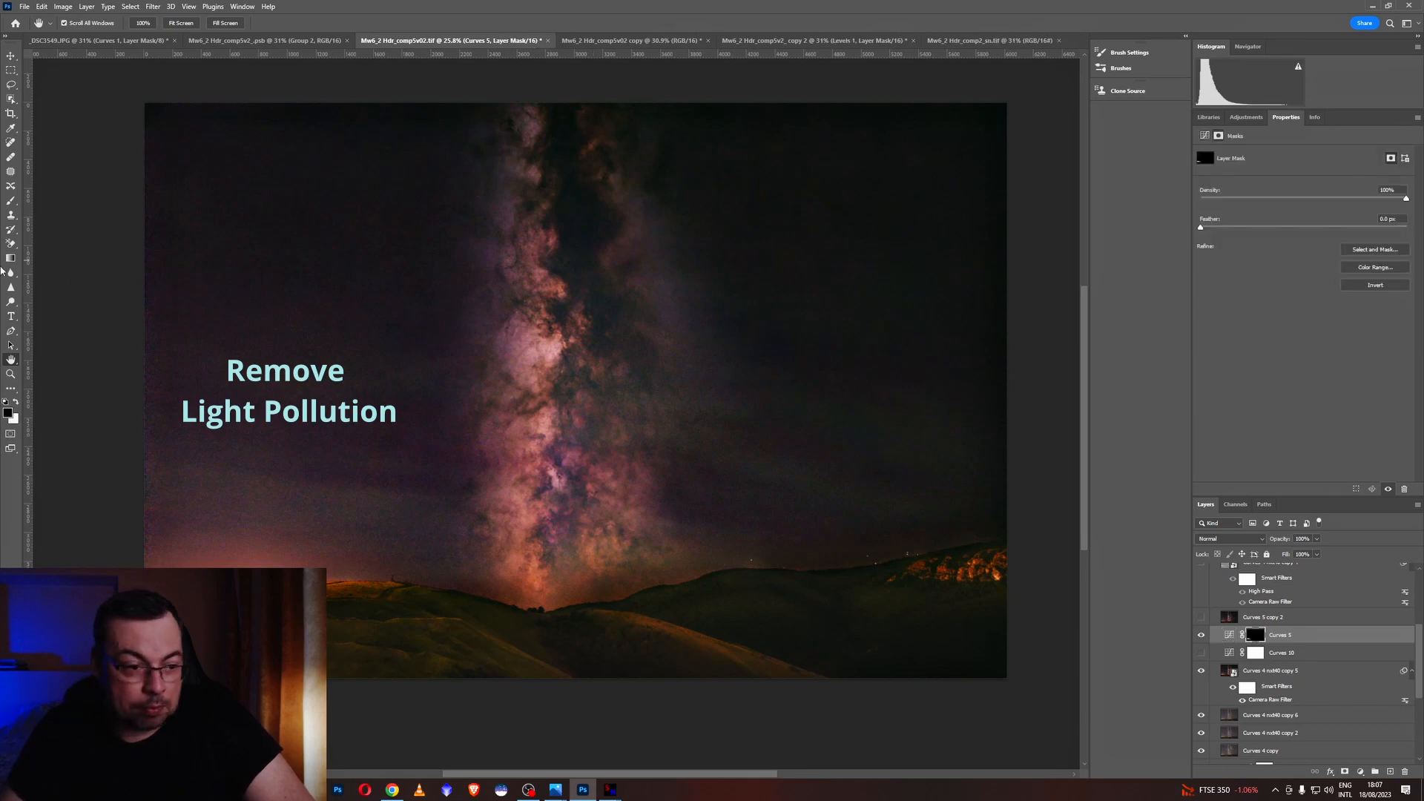
{"action": "key", "text": "b"}
{"action": "key", "text": "x"}
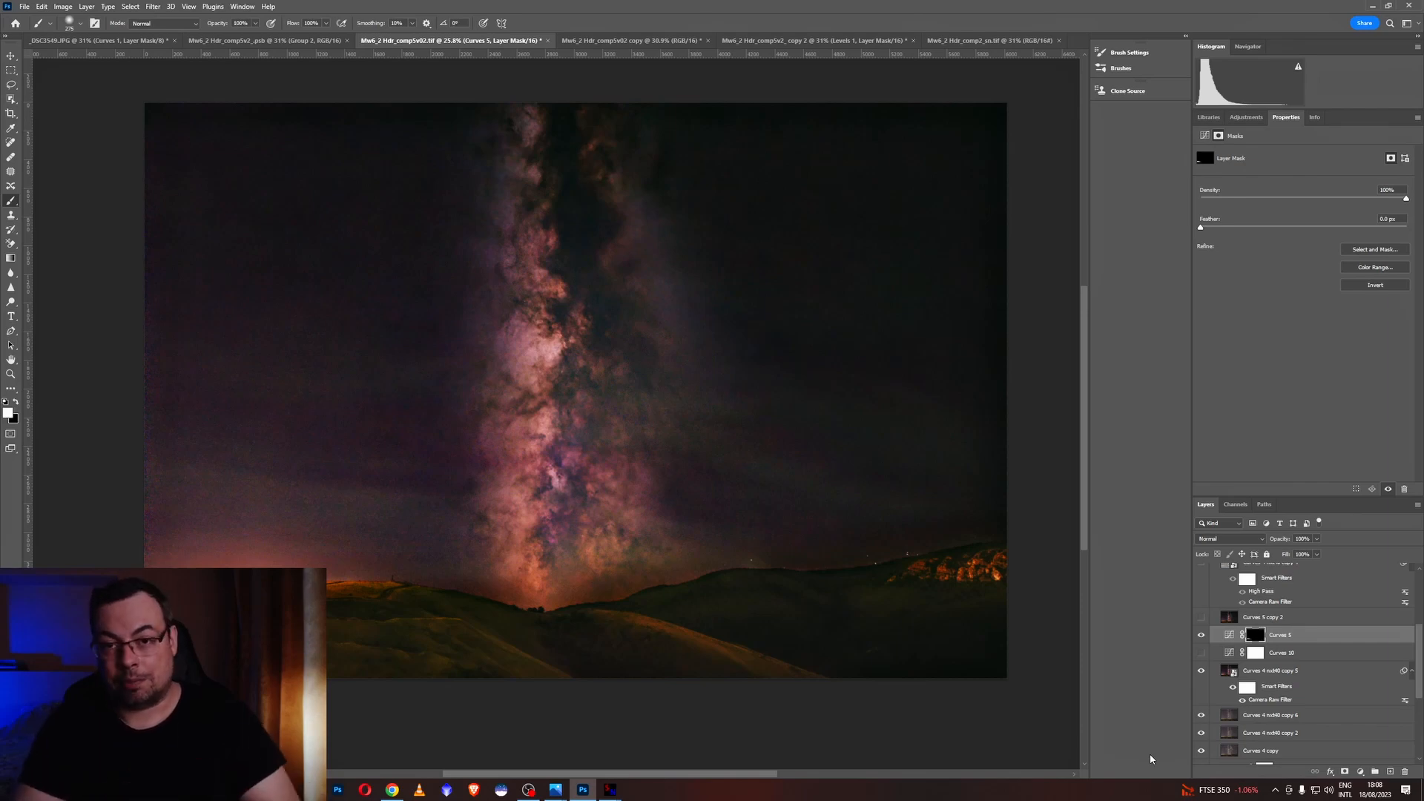
Select the Curves 5 layers and inspect their layer options without changes.
{"action": "left_click", "coordinate": [1295, 614]}
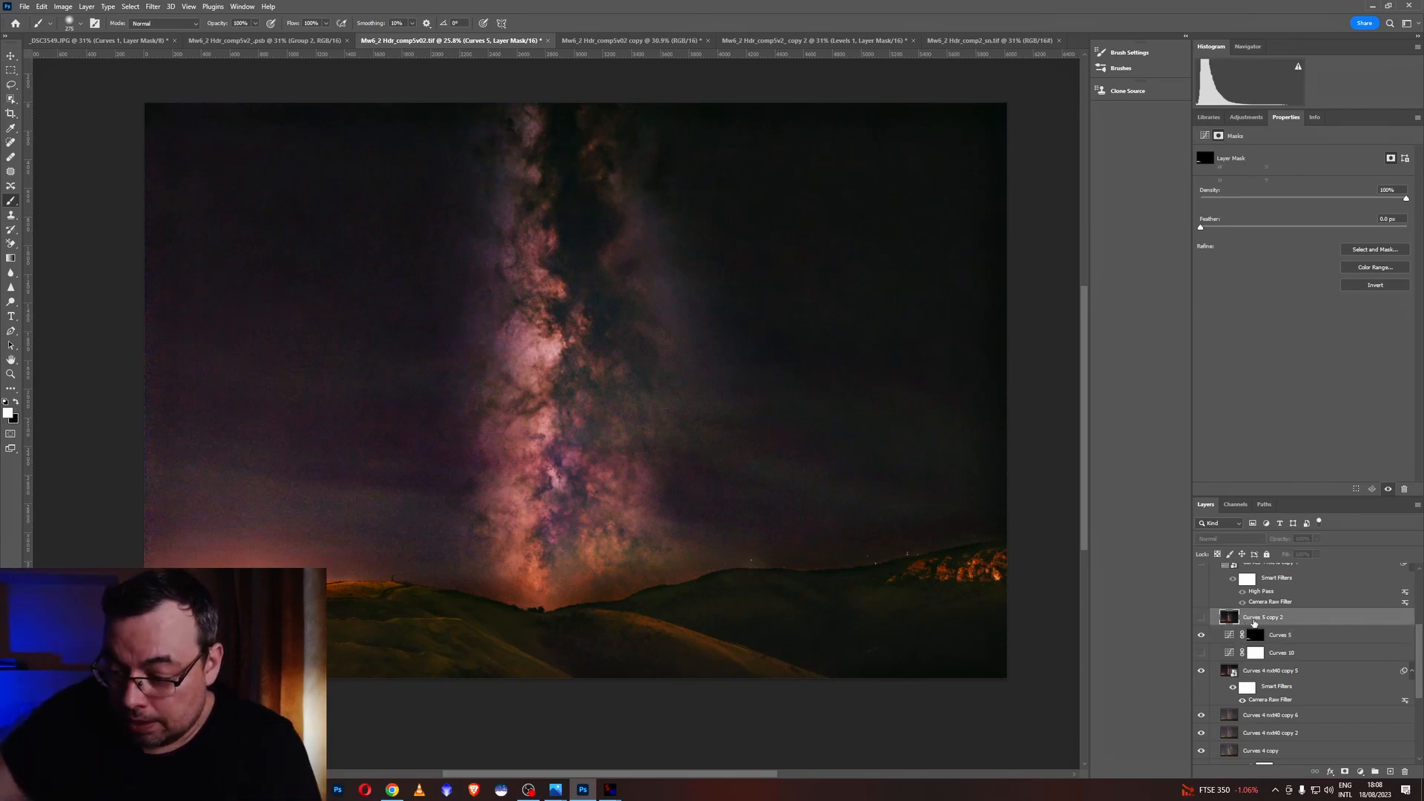
{"action": "scroll", "coordinate": [1290, 690], "scroll_direction": "down", "scroll_amount": 3}
{"action": "scroll", "coordinate": [1283, 755], "scroll_direction": "down", "scroll_amount": 2}
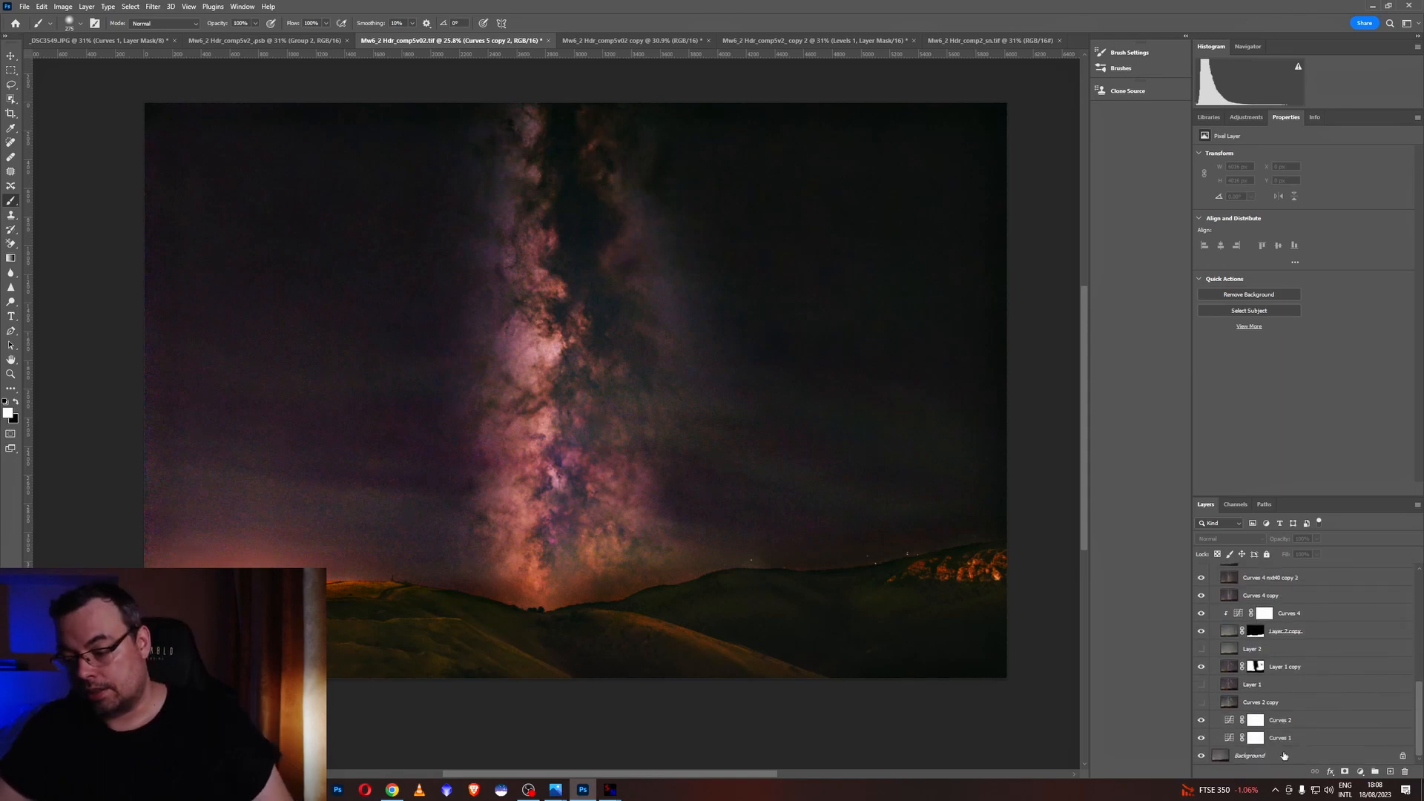
{"action": "scroll", "coordinate": [1280, 713], "scroll_direction": "up", "scroll_amount": 5}
{"action": "left_click", "coordinate": [1282, 680], "text": "shift"}
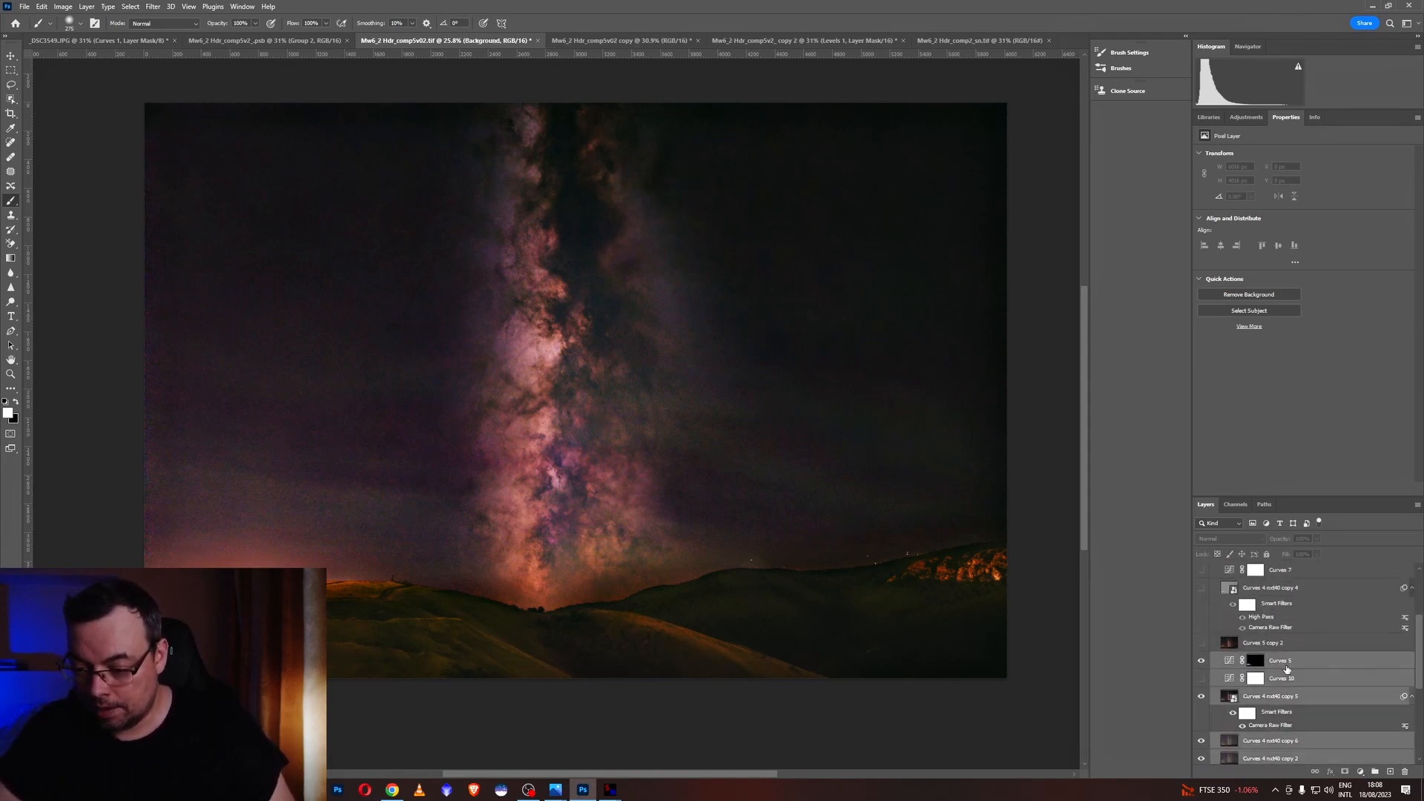
{"action": "right_click", "coordinate": [1283, 680]}
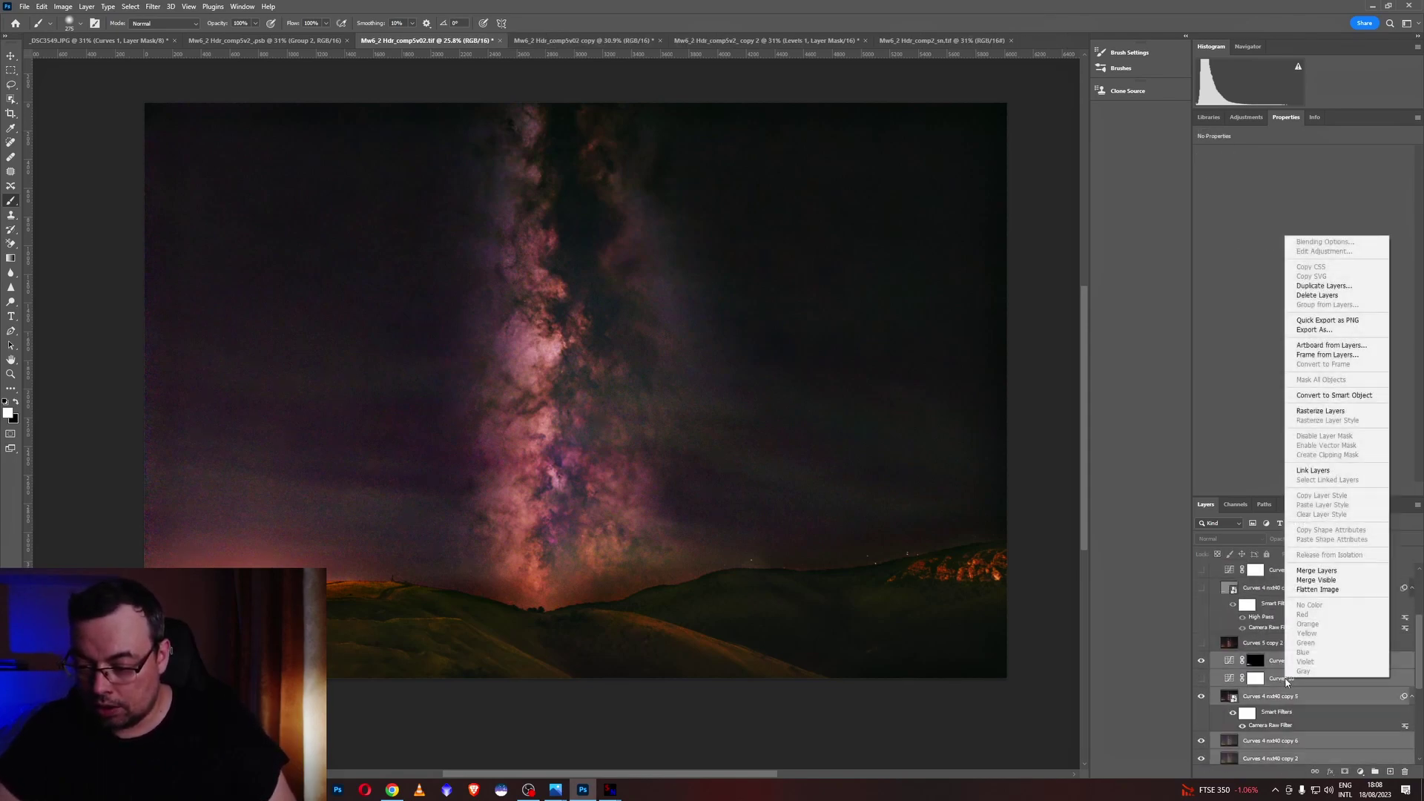
{"action": "left_click", "coordinate": [1256, 643]}
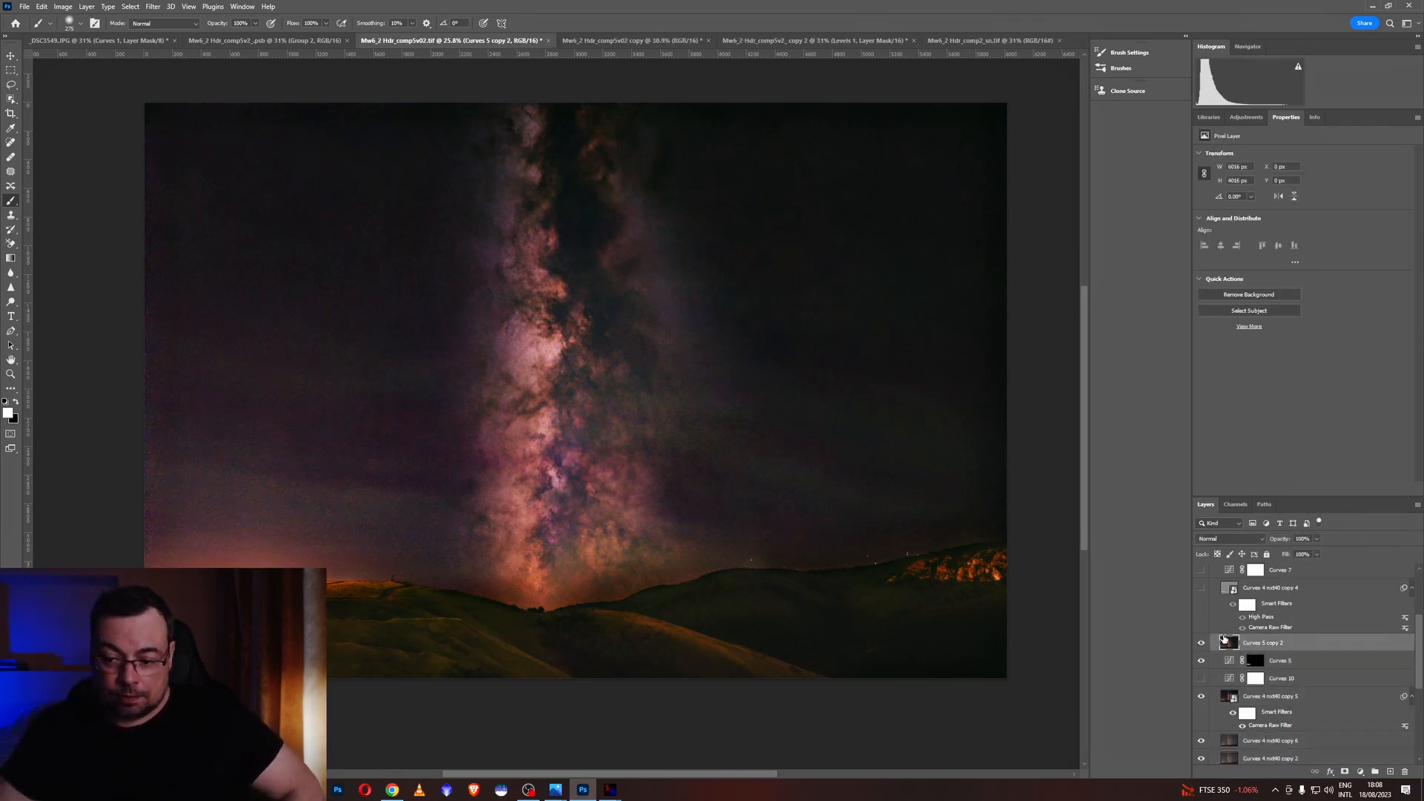
{"action": "scroll", "coordinate": [1224, 641], "scroll_direction": "up", "scroll_amount": 2}
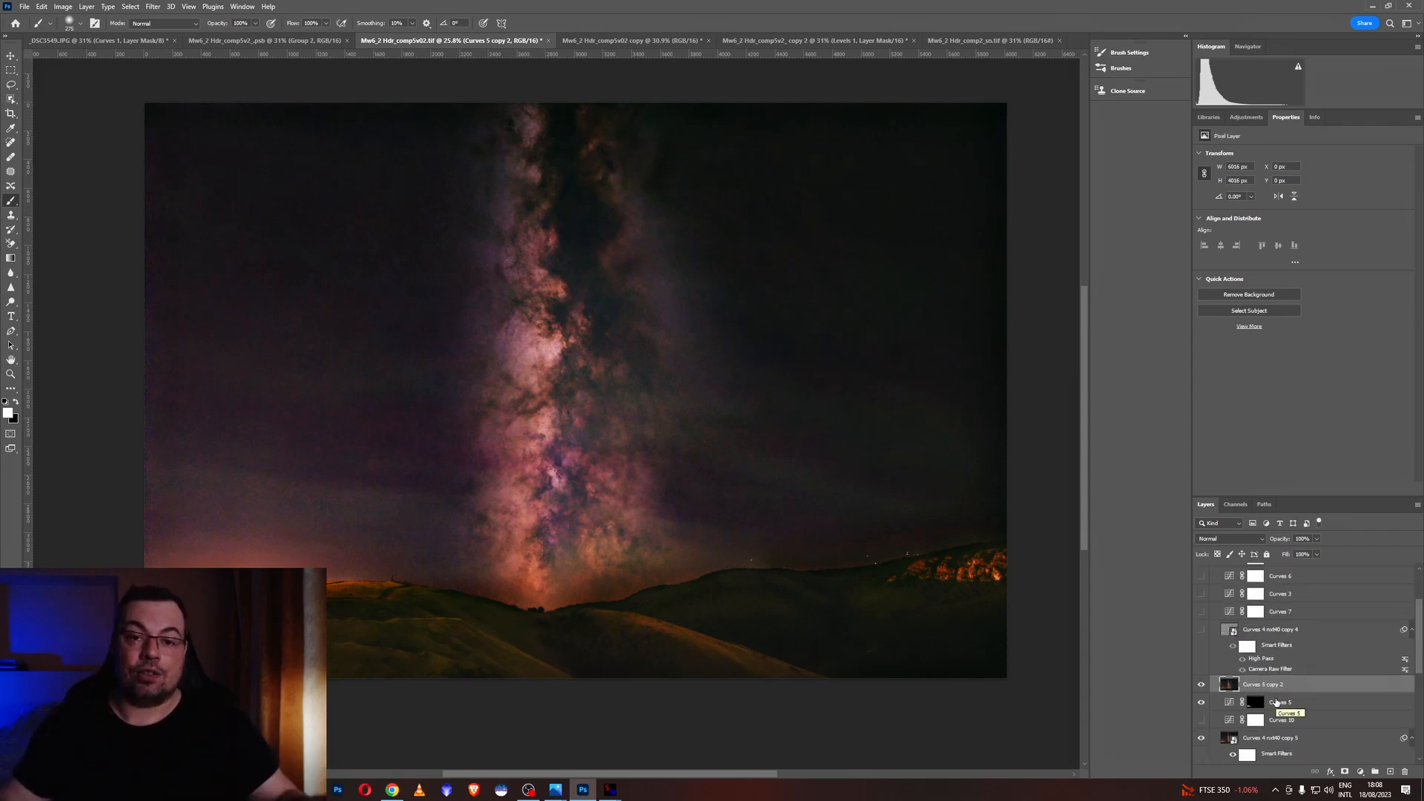
{"action": "scroll", "coordinate": [1277, 701], "scroll_direction": "up", "scroll_amount": 1}
{"action": "scroll", "coordinate": [1215, 685], "scroll_direction": "up", "scroll_amount": 1}
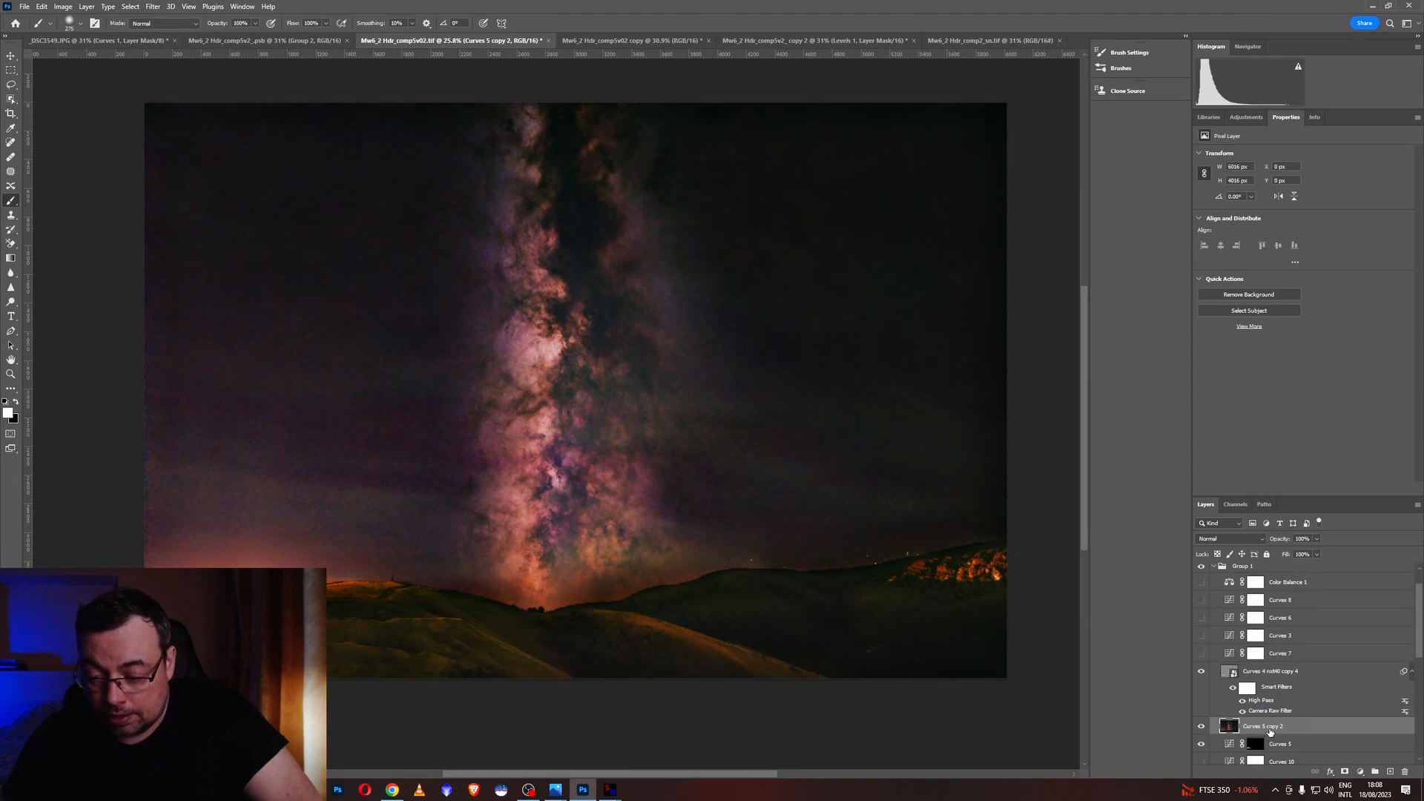
Duplicate Curves 5 copy 2 to create the Curves 5 copy 3 layer.
{"action": "right_click", "coordinate": [1242, 729]}
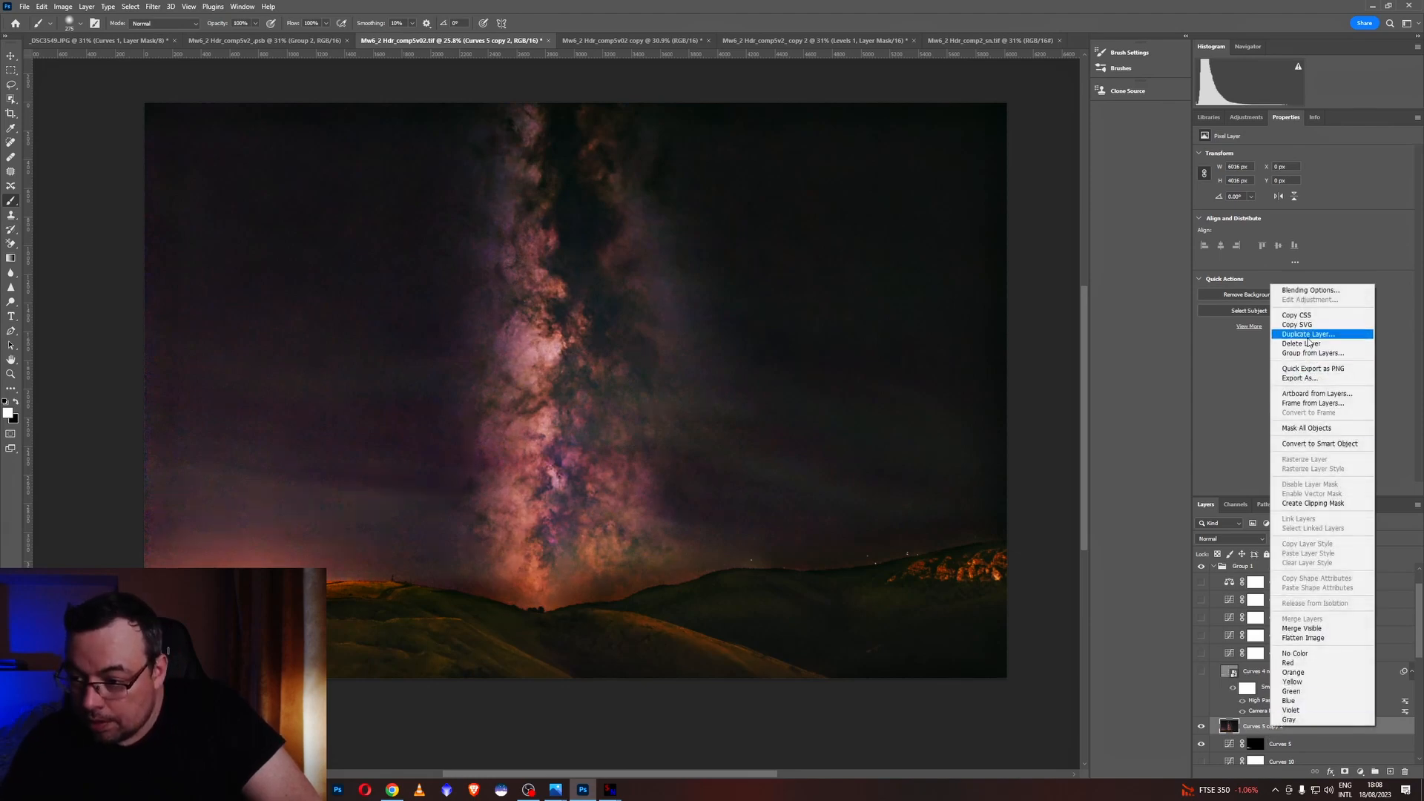
{"action": "left_click", "coordinate": [1319, 334]}
{"action": "left_click", "coordinate": [803, 231]}
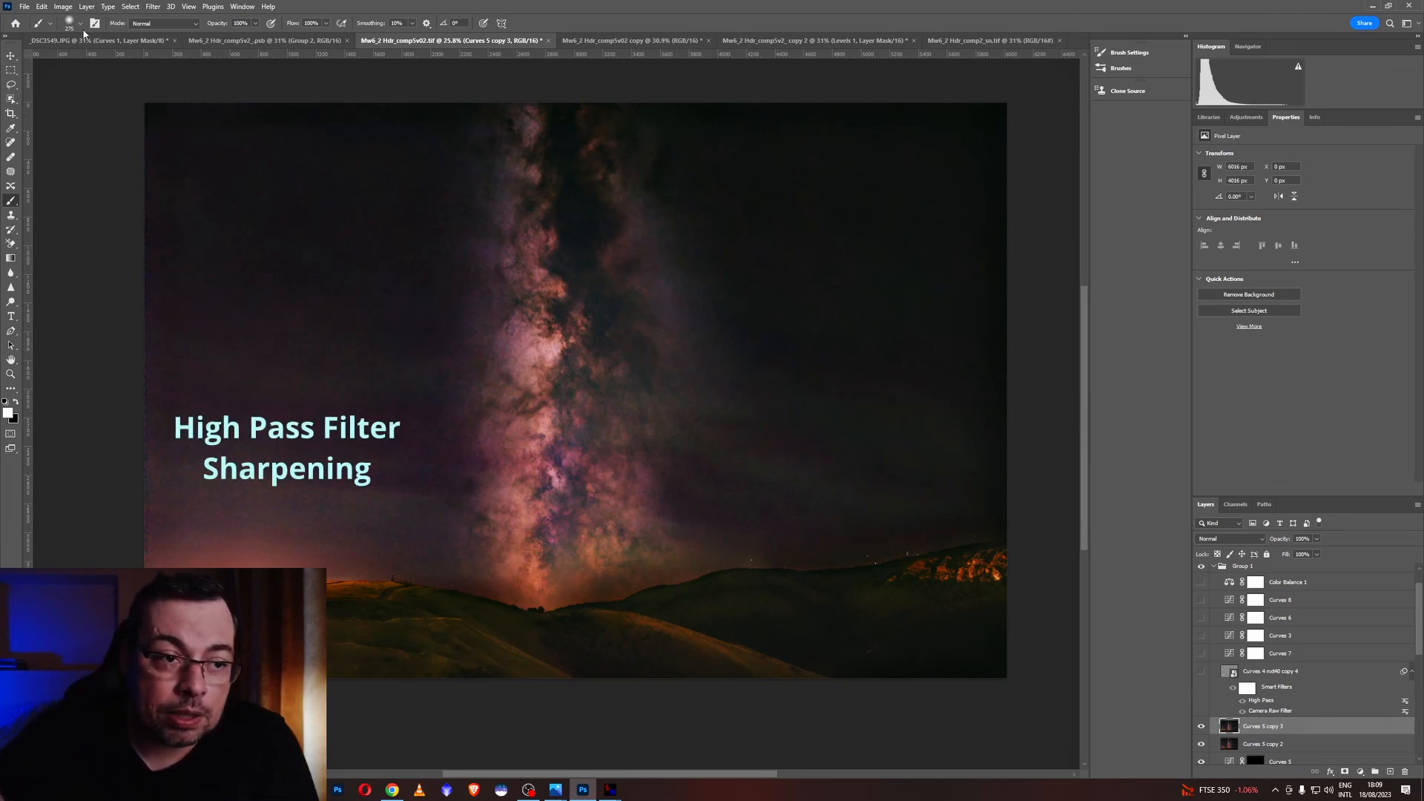
Apply Filter > Other > High Pass with a 176.2-pixel radius to Curves 5 copy 3.
{"action": "left_click", "coordinate": [153, 6]}
{"action": "mouse_move", "coordinate": [167, 244]}
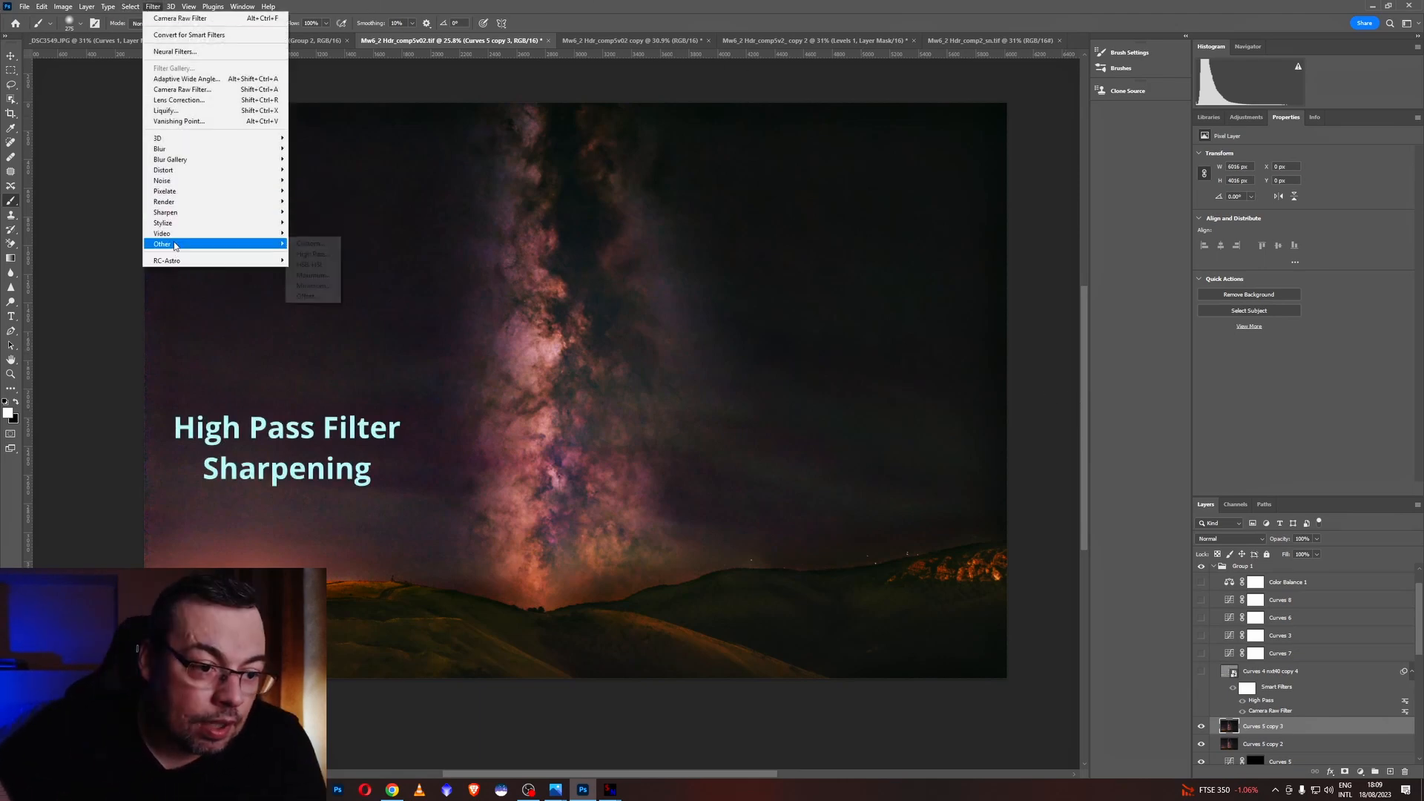
{"action": "left_click", "coordinate": [310, 254]}
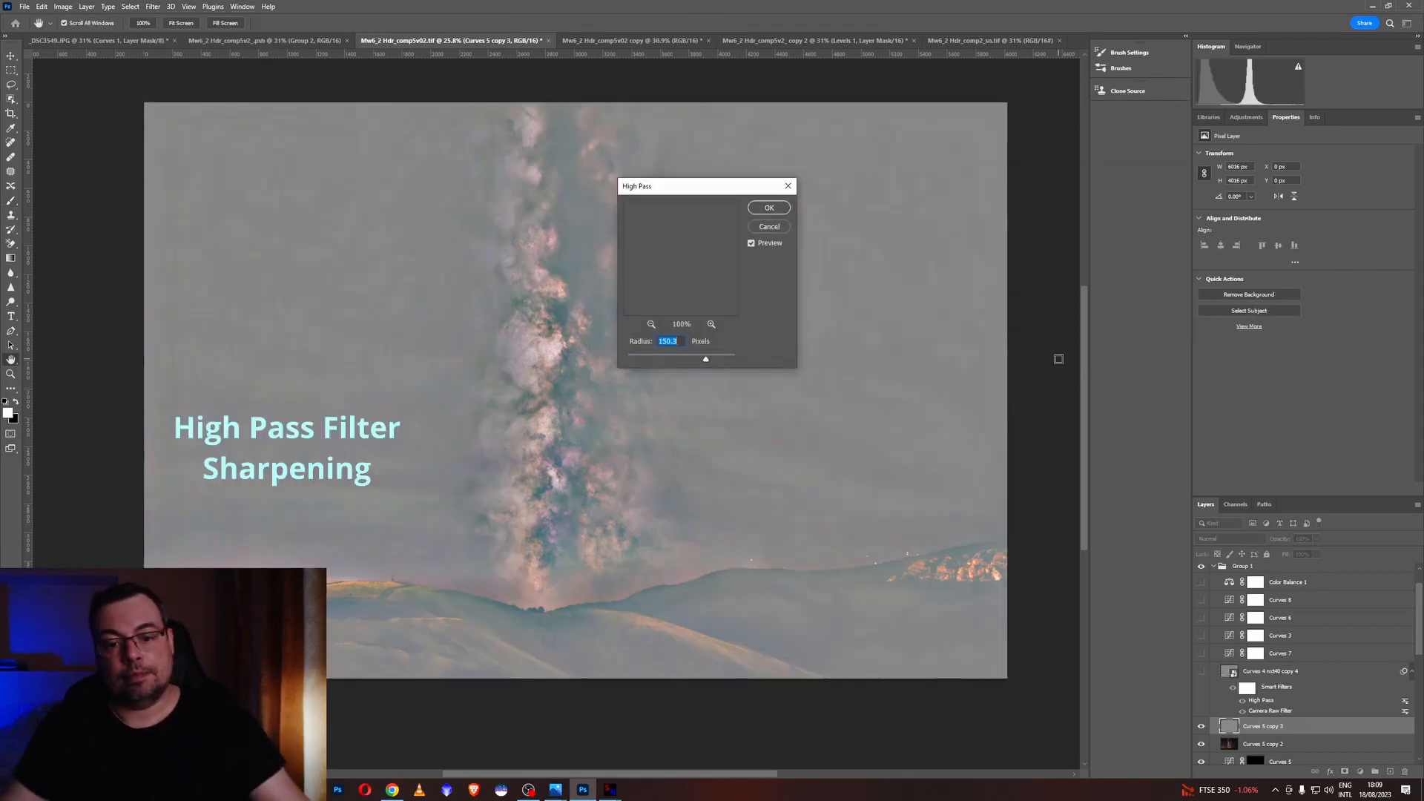
{"action": "left_click_drag", "start_coordinate": [732, 193], "coordinate": [1110, 286]}
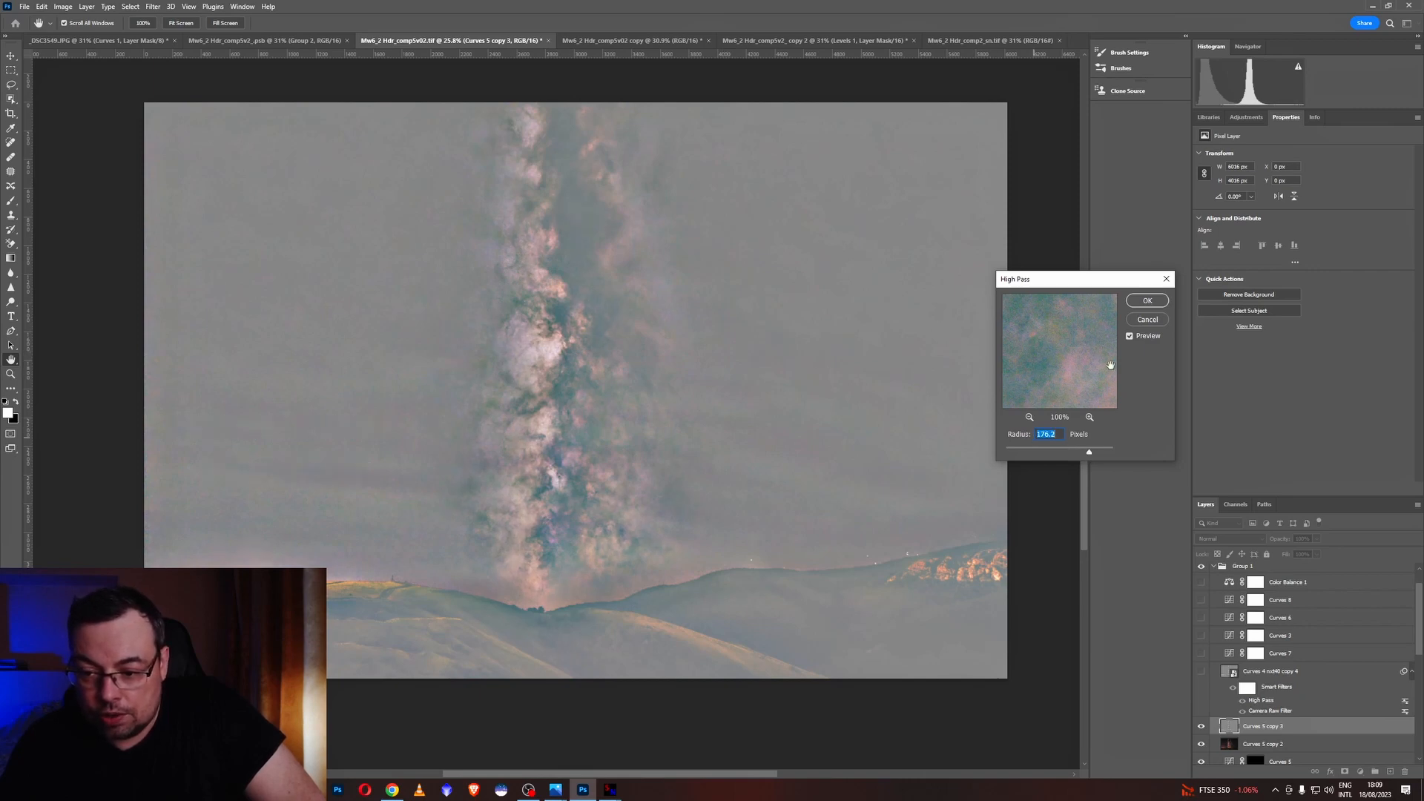
{"action": "left_click", "coordinate": [1144, 302]}
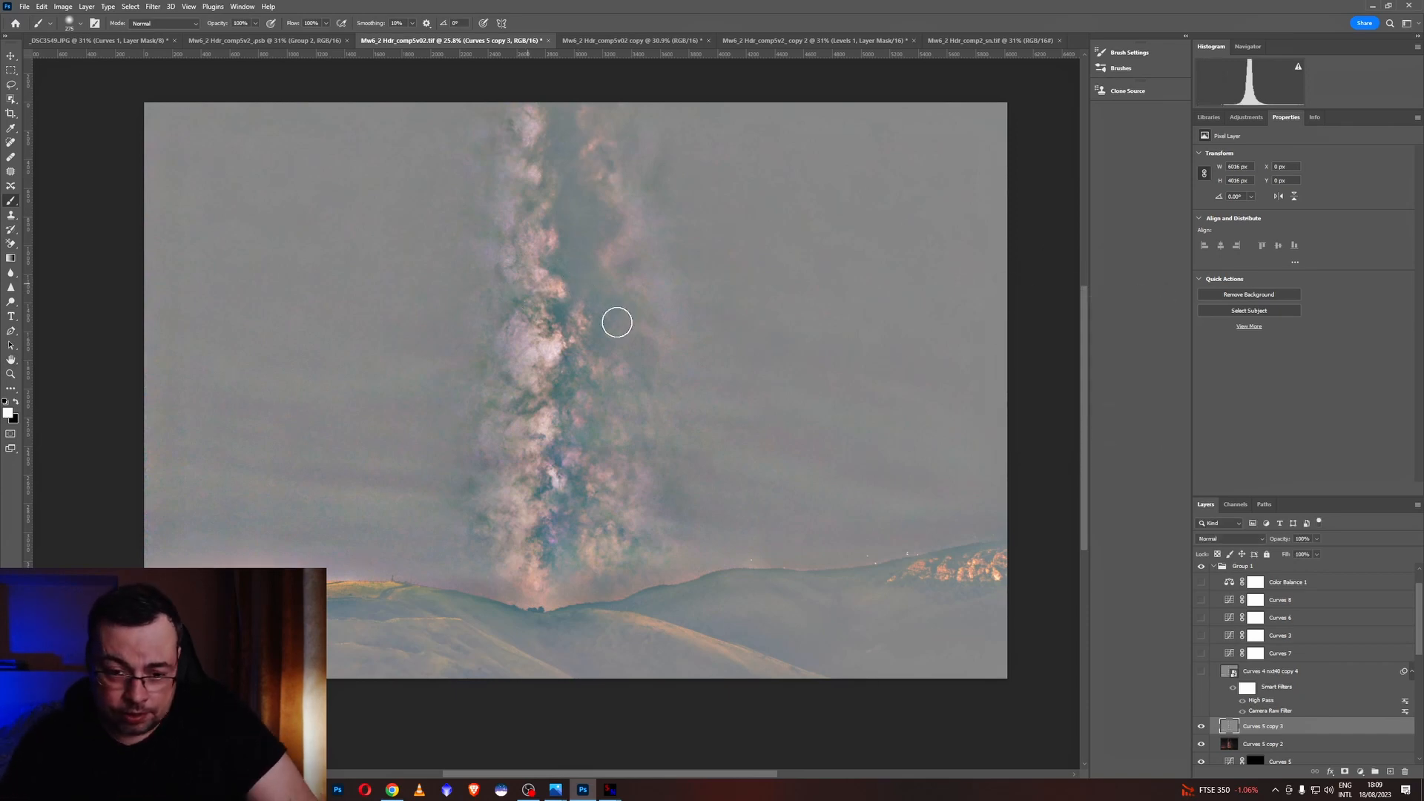
Blend the high-pass layer as Linear Light and lower its opacity for subtle sharpening.
{"action": "left_click", "coordinate": [1255, 538]}
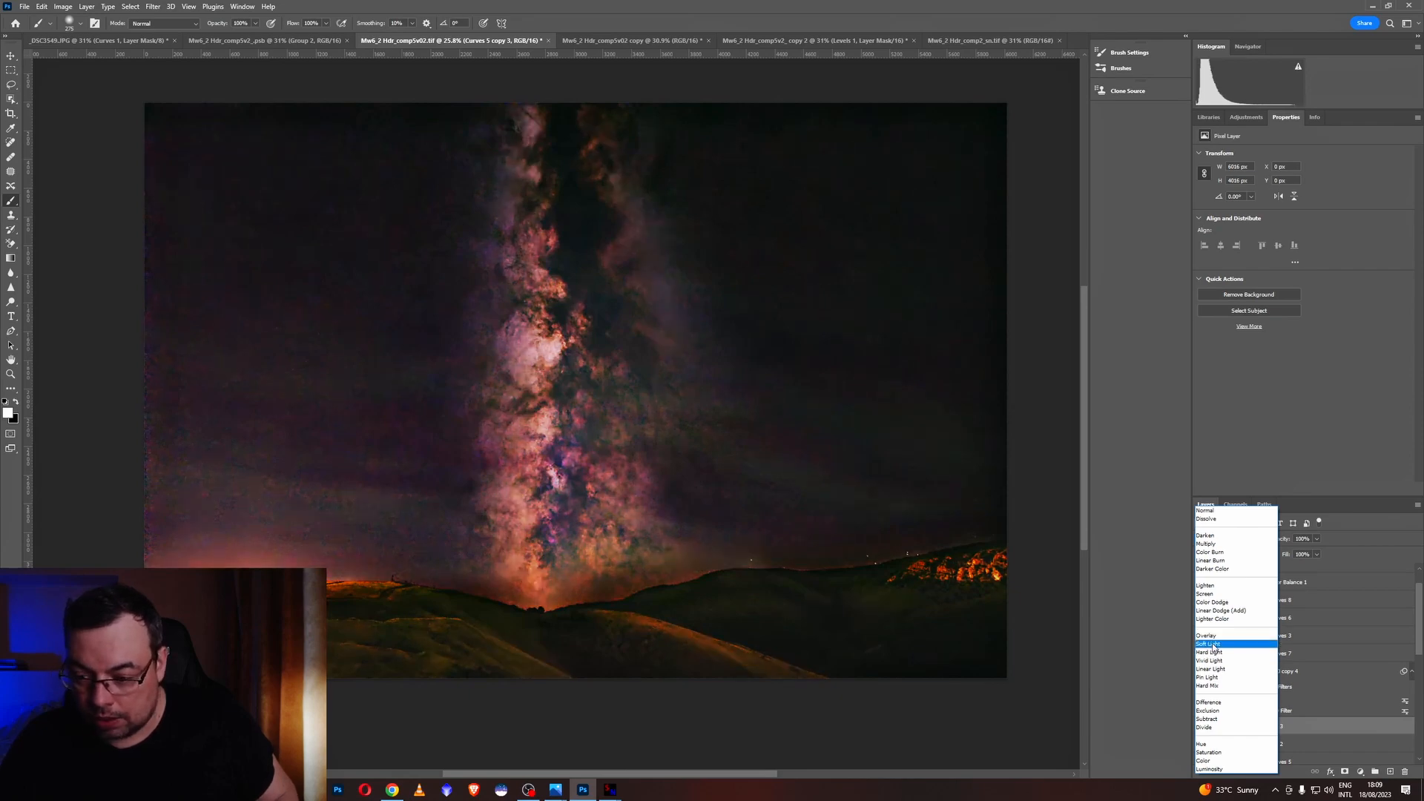
{"action": "left_click", "coordinate": [1213, 669]}
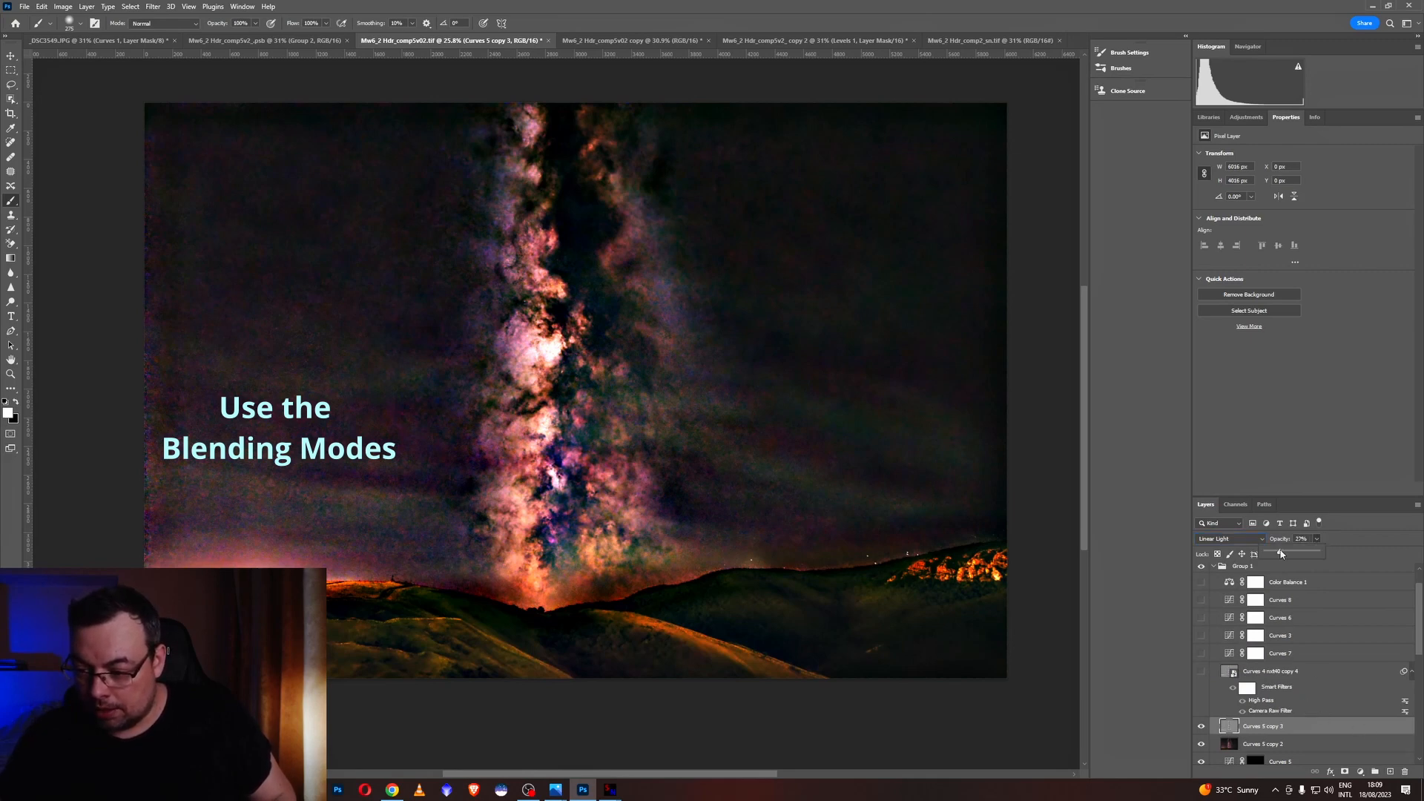
{"action": "left_click_drag", "start_coordinate": [1264, 560], "coordinate": [1265, 556]}
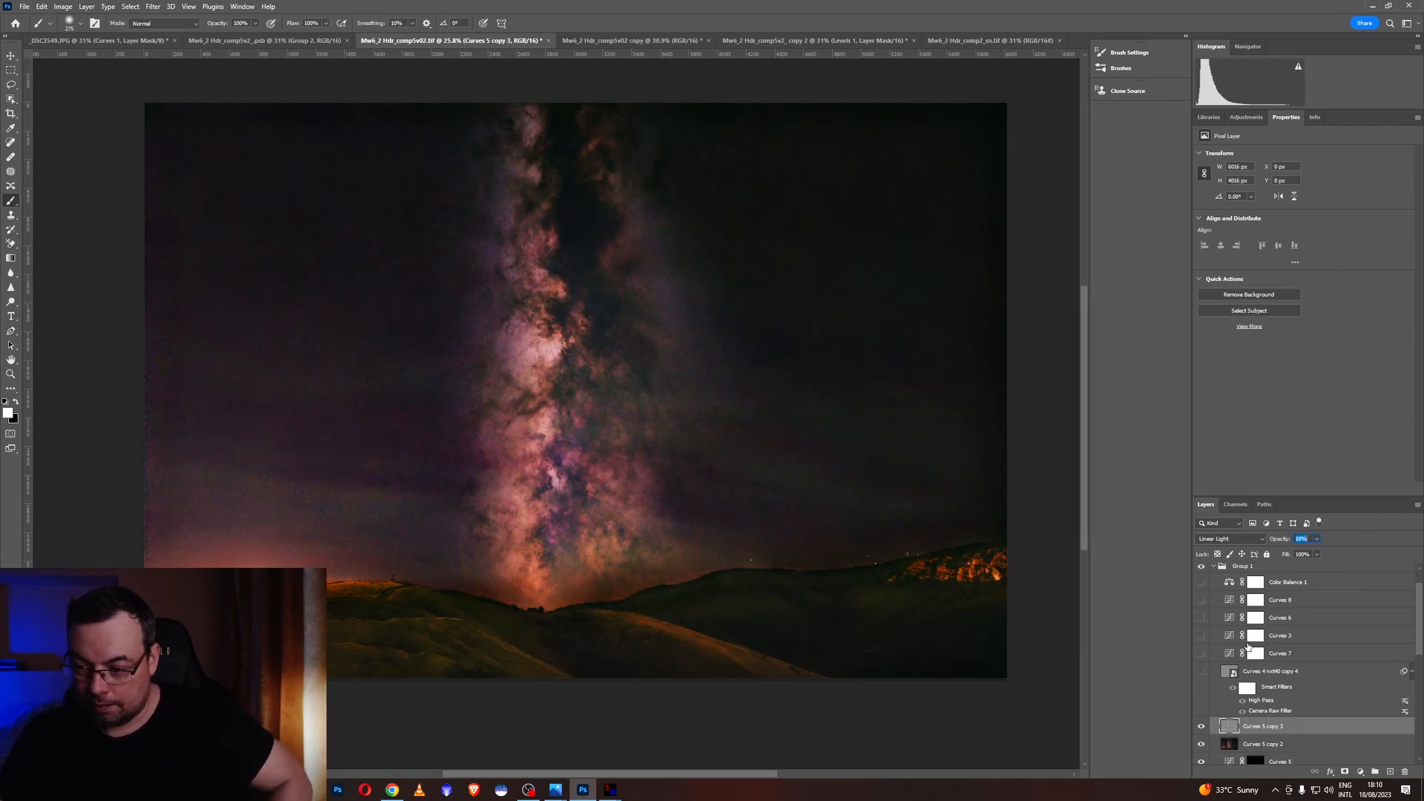
Toggle the sharpening layer to compare, then show the earlier sharpened smart object layer.
{"action": "left_click", "coordinate": [1200, 726]}
{"action": "left_click", "coordinate": [1199, 726]}
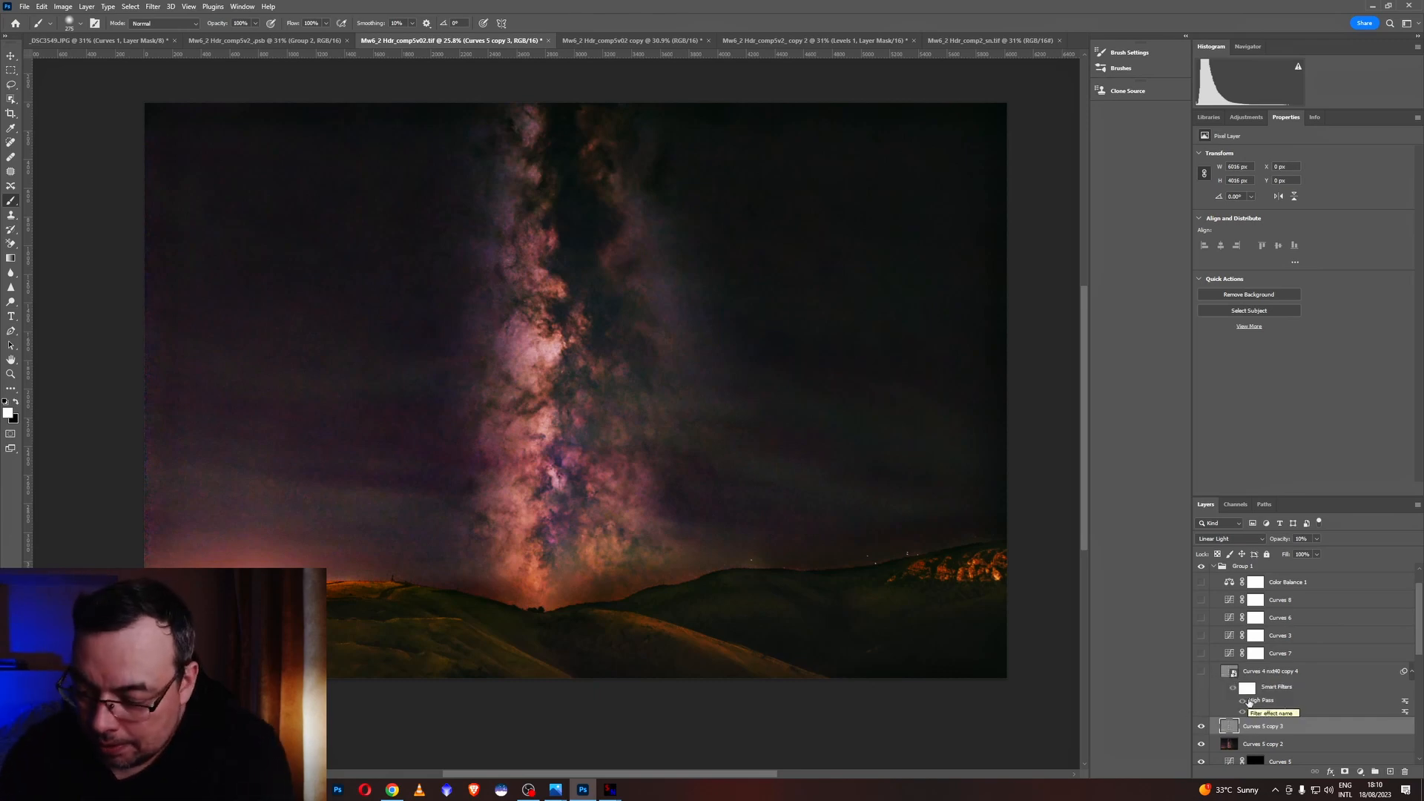
{"action": "left_click", "coordinate": [1203, 672]}
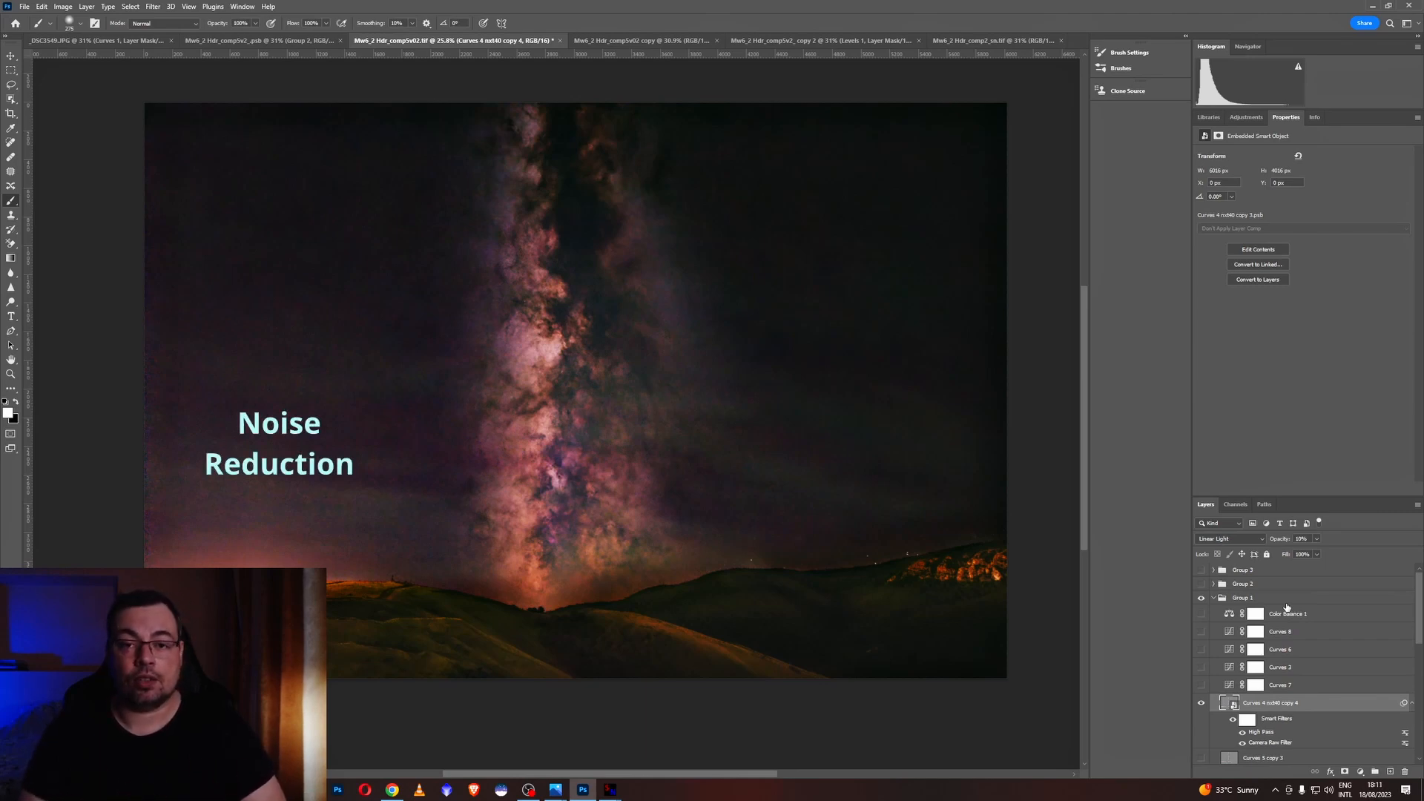
{"action": "left_click", "coordinate": [149, 6]}
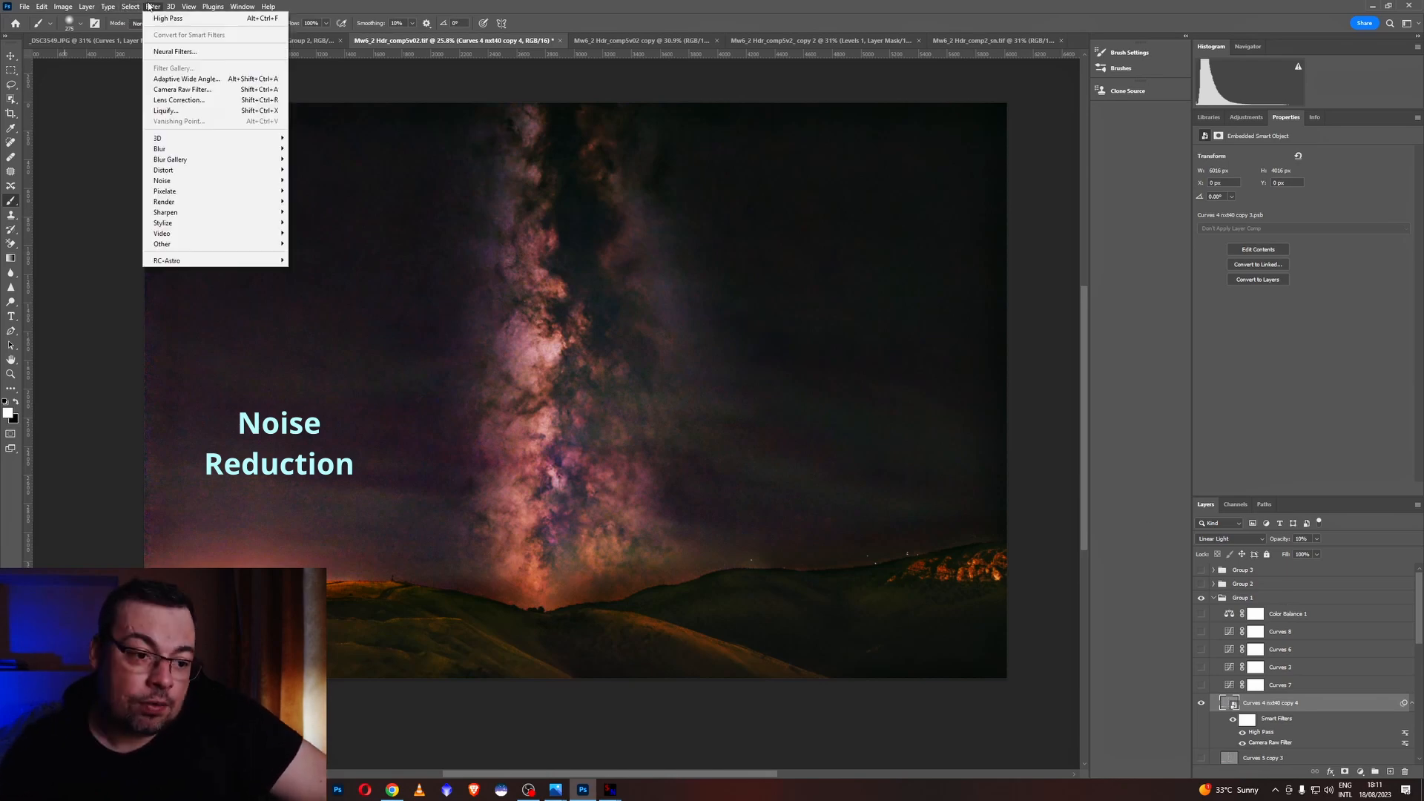
{"action": "mouse_move", "coordinate": [167, 261]}
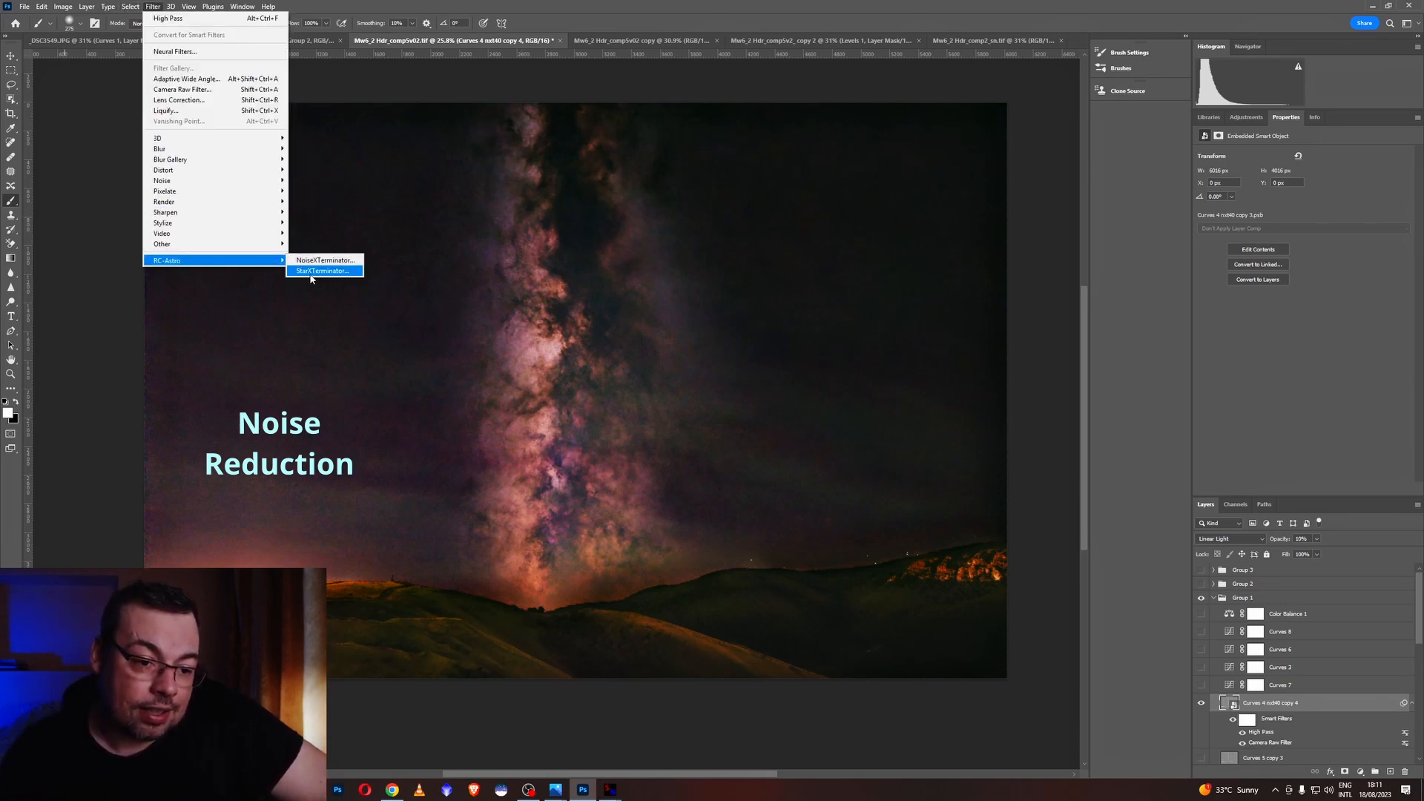
{"action": "left_click", "coordinate": [322, 263]}
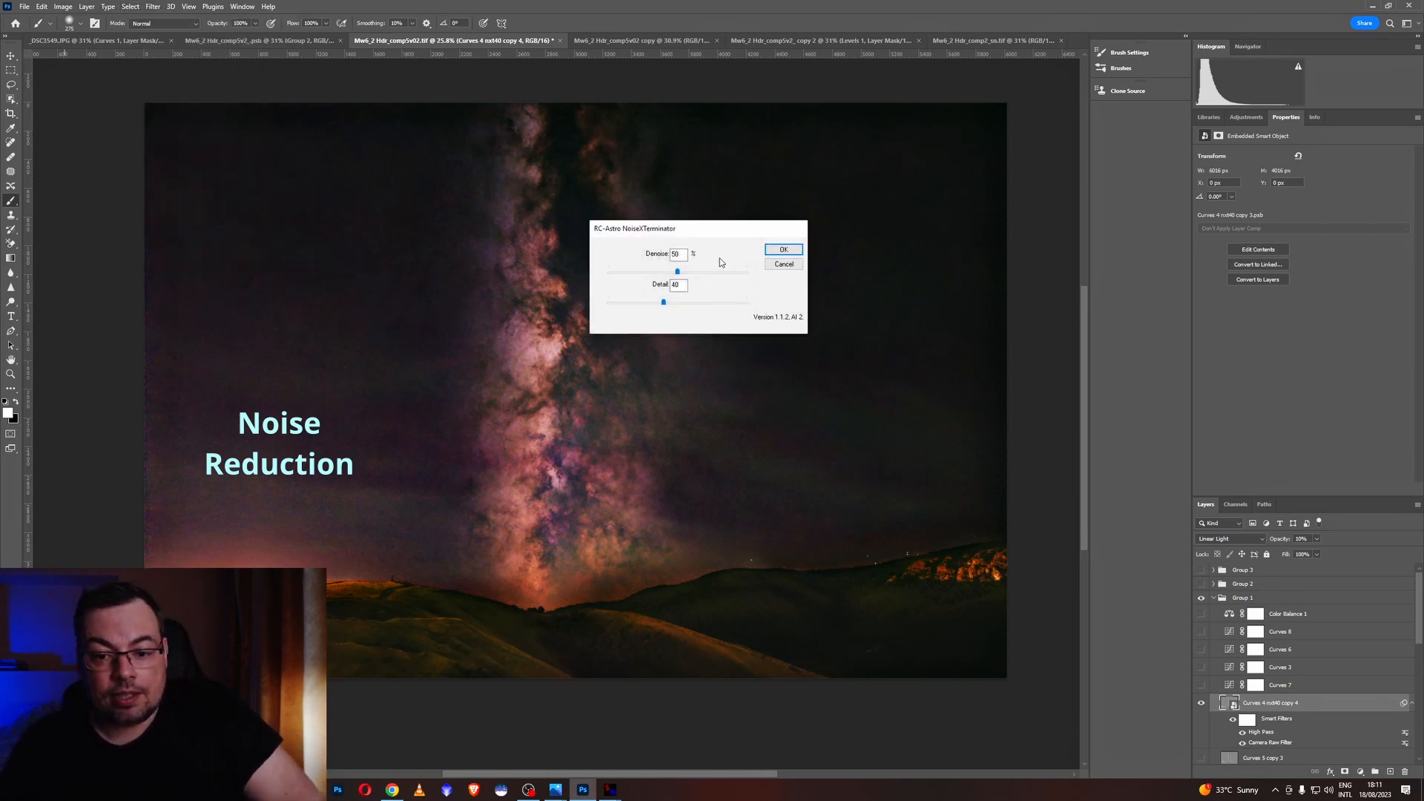
{"action": "left_click_drag", "start_coordinate": [705, 229], "coordinate": [969, 619]}
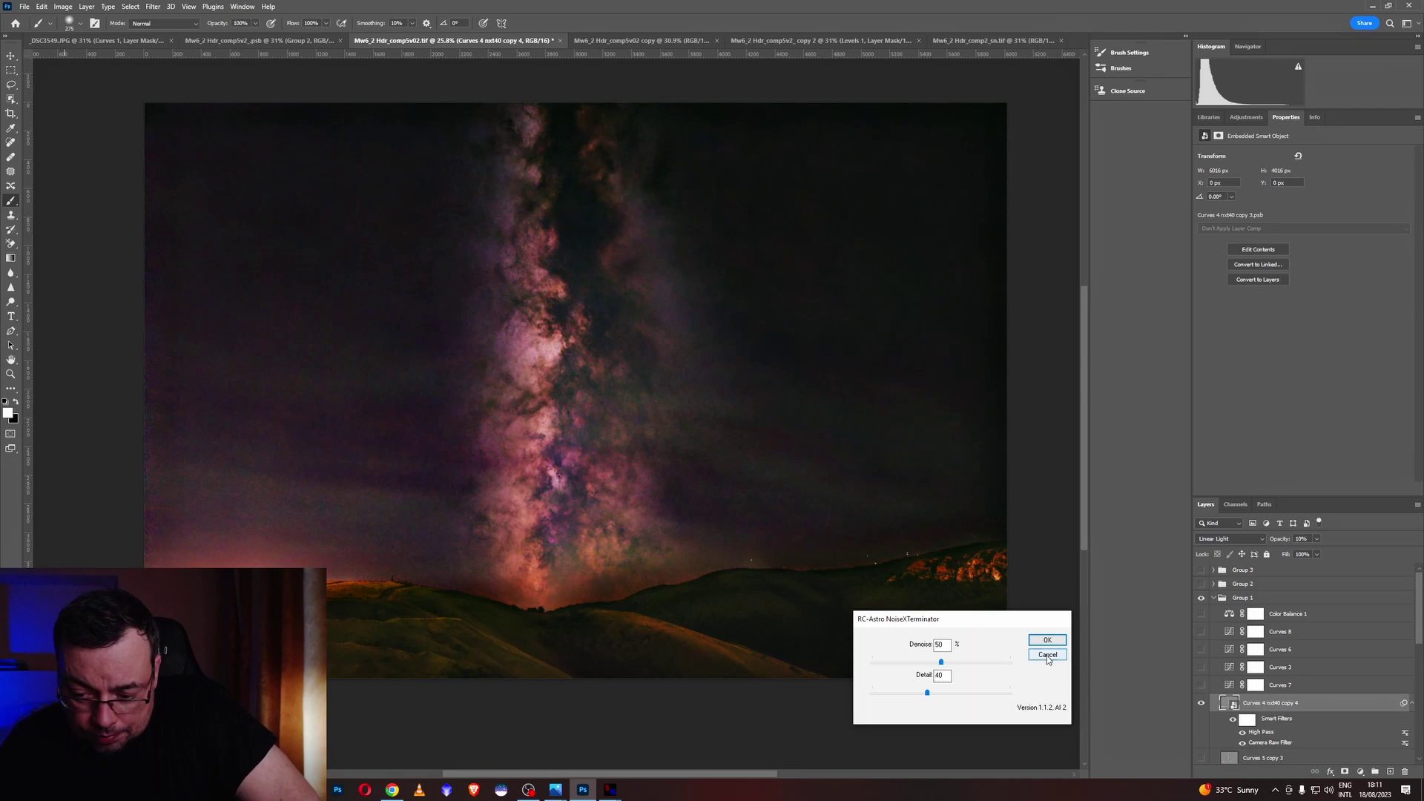
{"action": "left_click", "coordinate": [1047, 654]}
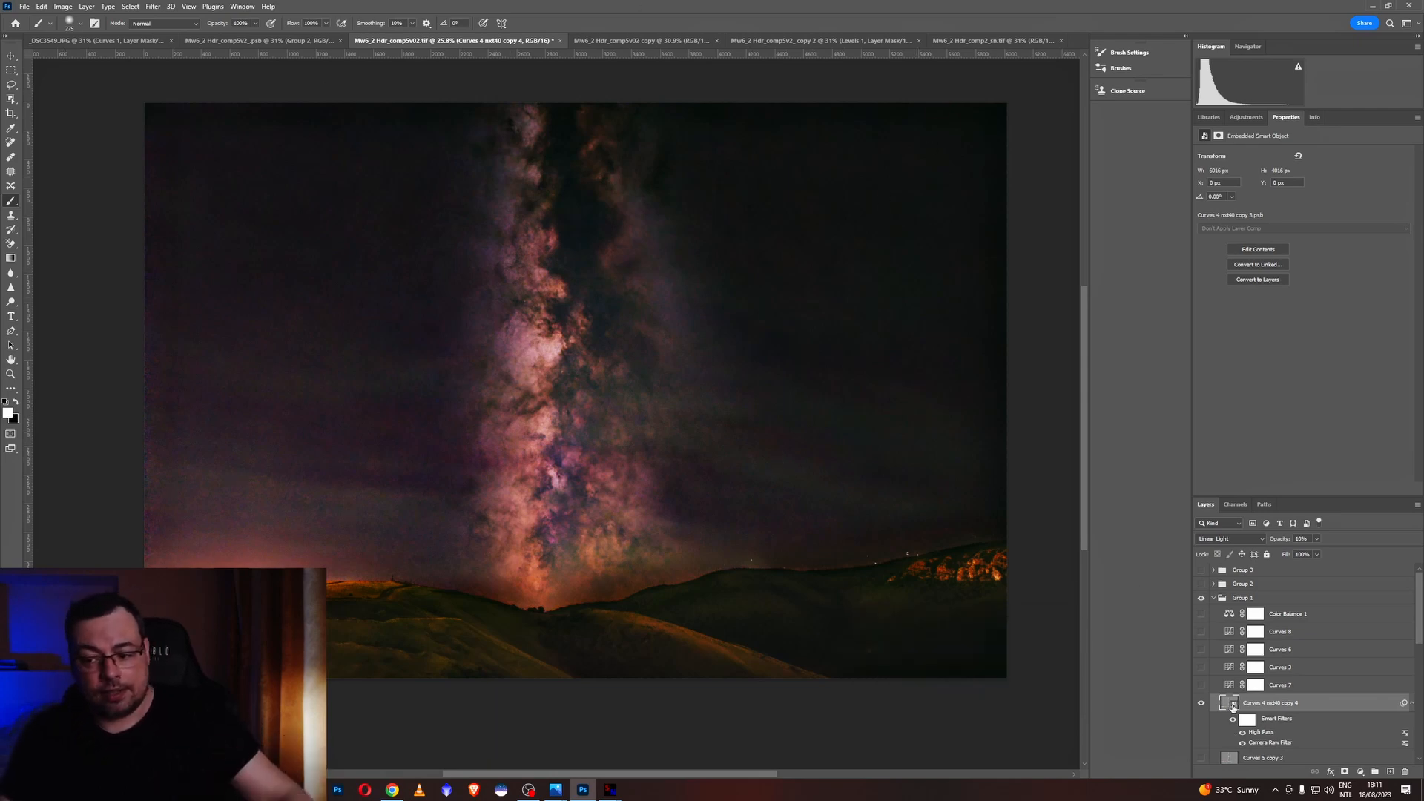
Turn on the Curves 8 adjustment and toggle Group 2 to bring back the star field.
{"action": "left_click", "coordinate": [1200, 632]}
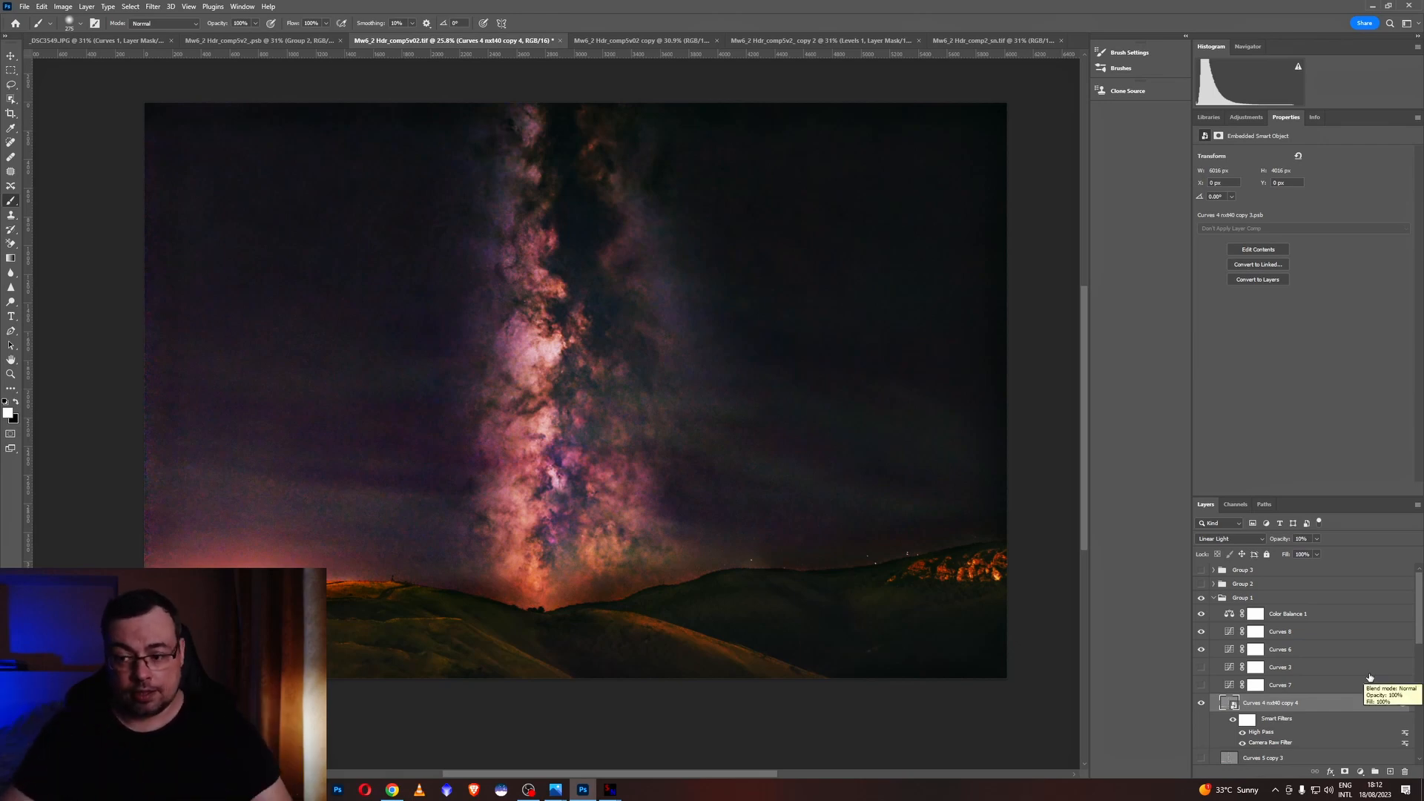
{"action": "left_click", "coordinate": [1201, 583]}
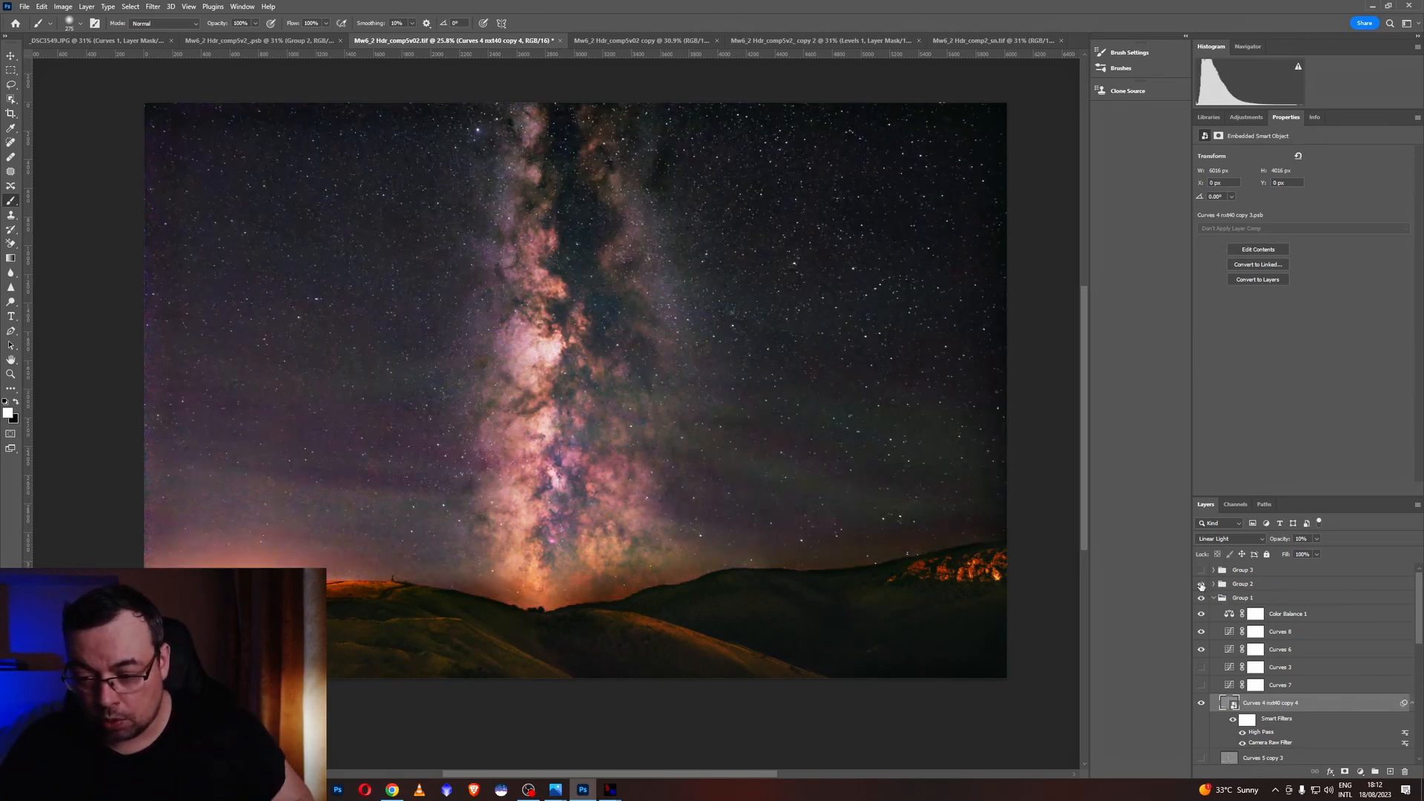
{"action": "left_click", "coordinate": [1201, 584]}
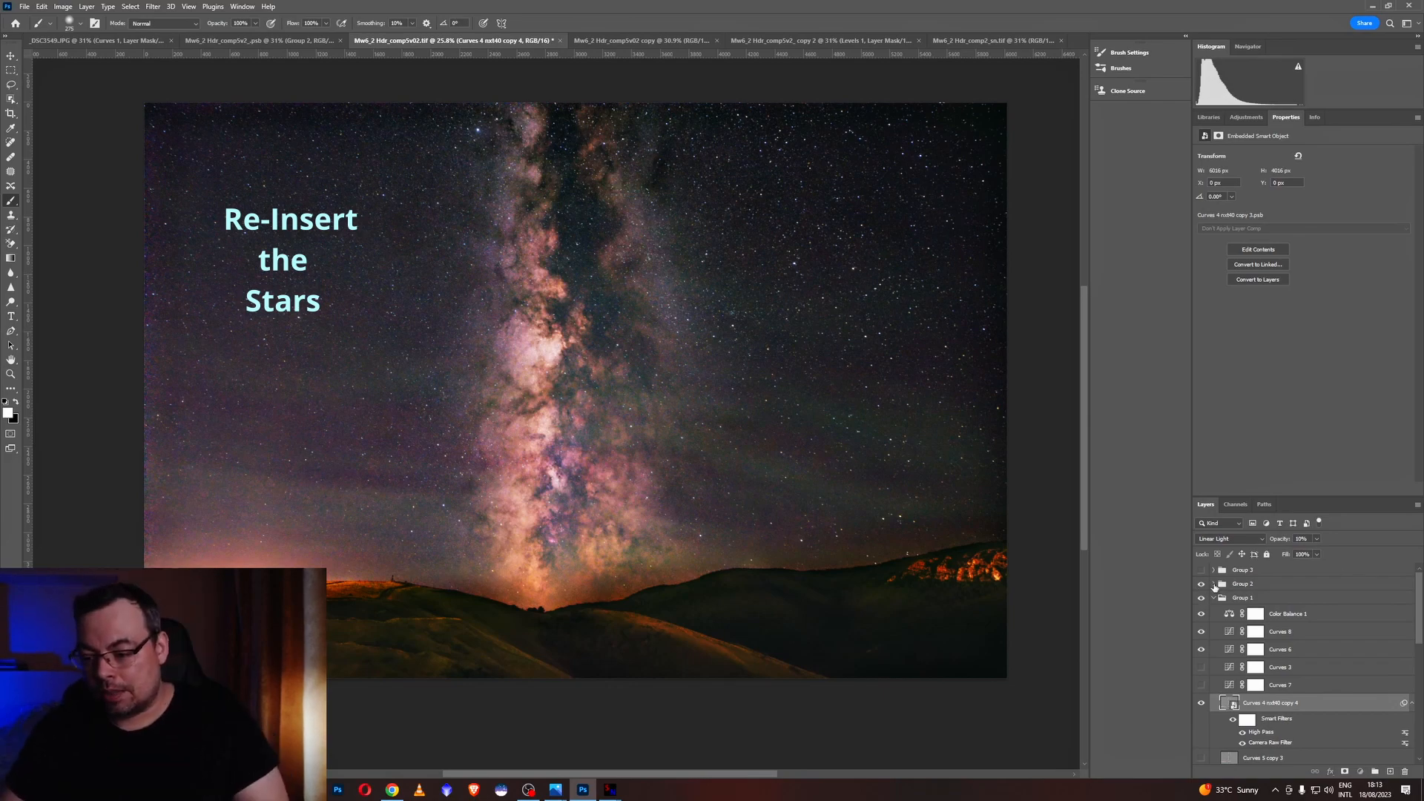
{"action": "scroll", "coordinate": [1323, 703], "scroll_direction": "down", "scroll_amount": 2}
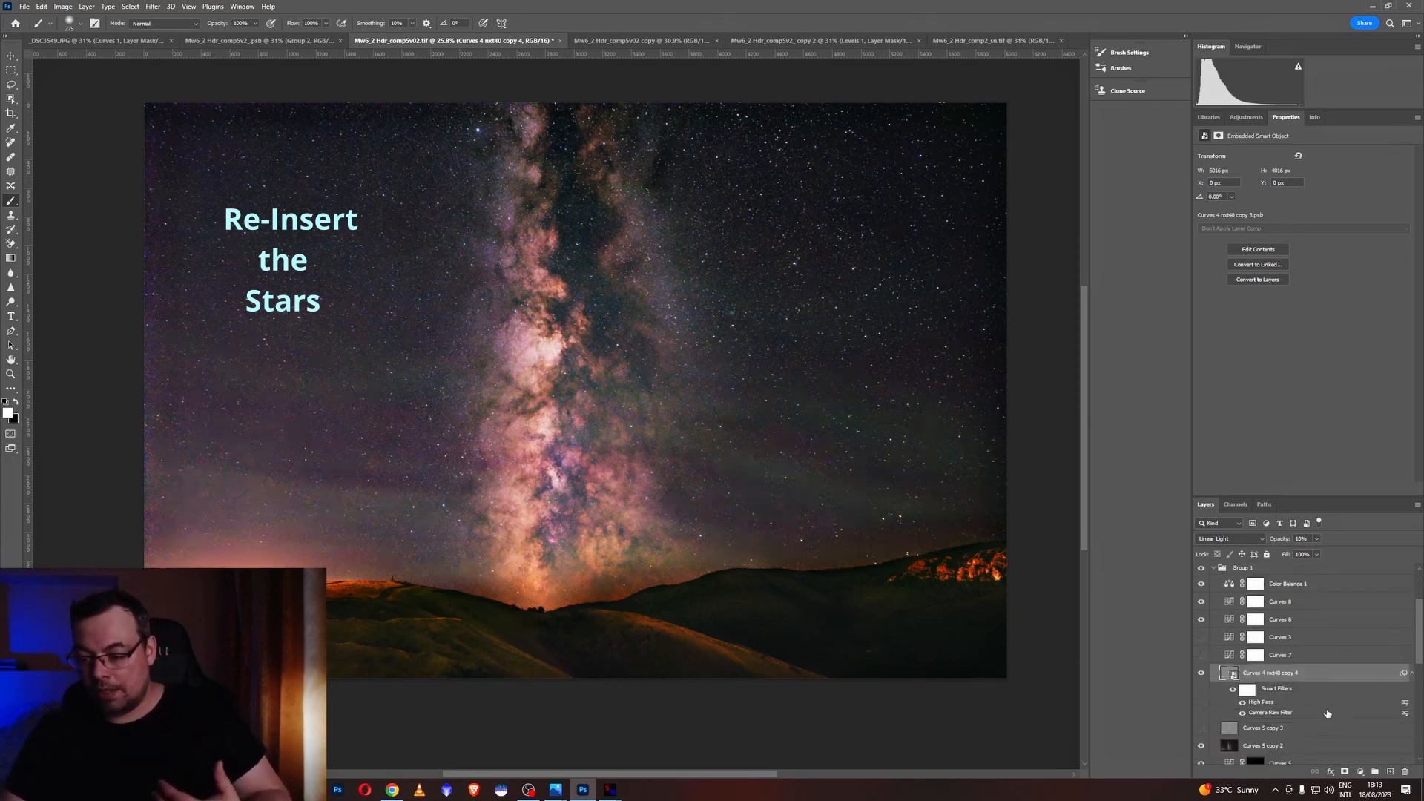
{"action": "scroll", "coordinate": [1326, 714], "scroll_direction": "up", "scroll_amount": 2}
Show the Background copy star layer and keep its blend mode on Screen.
{"action": "left_click", "coordinate": [1200, 636]}
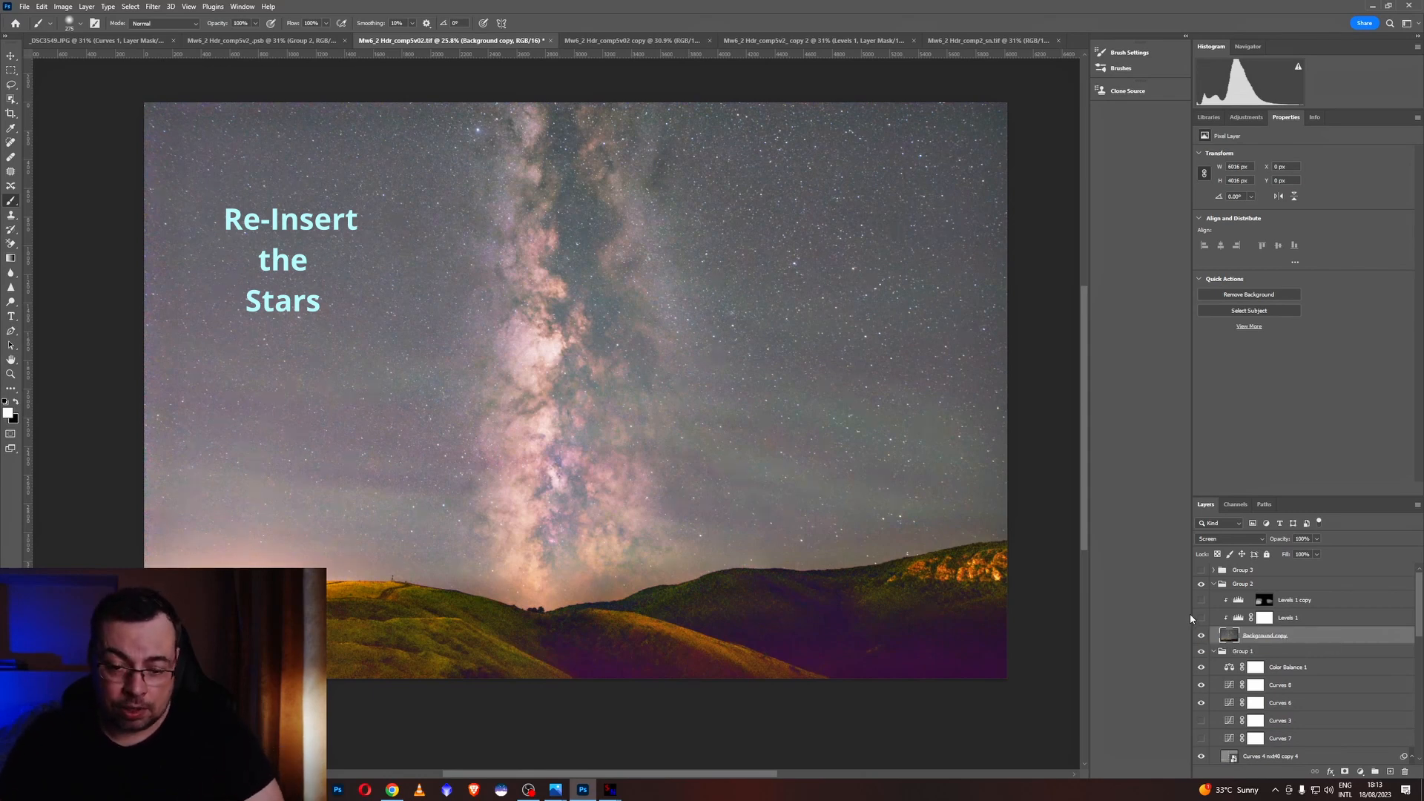
{"action": "left_click", "coordinate": [1263, 539]}
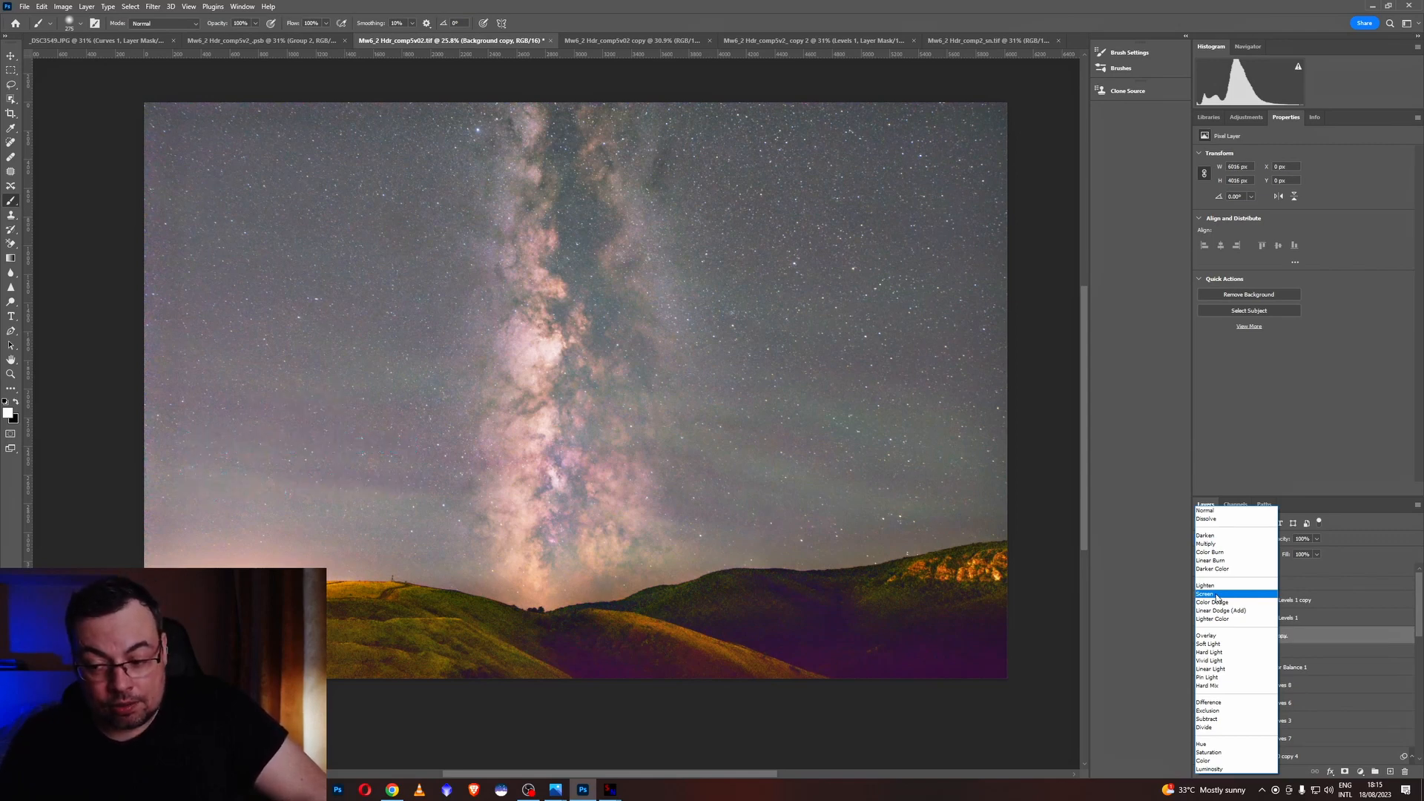
{"action": "left_click", "coordinate": [1216, 597]}
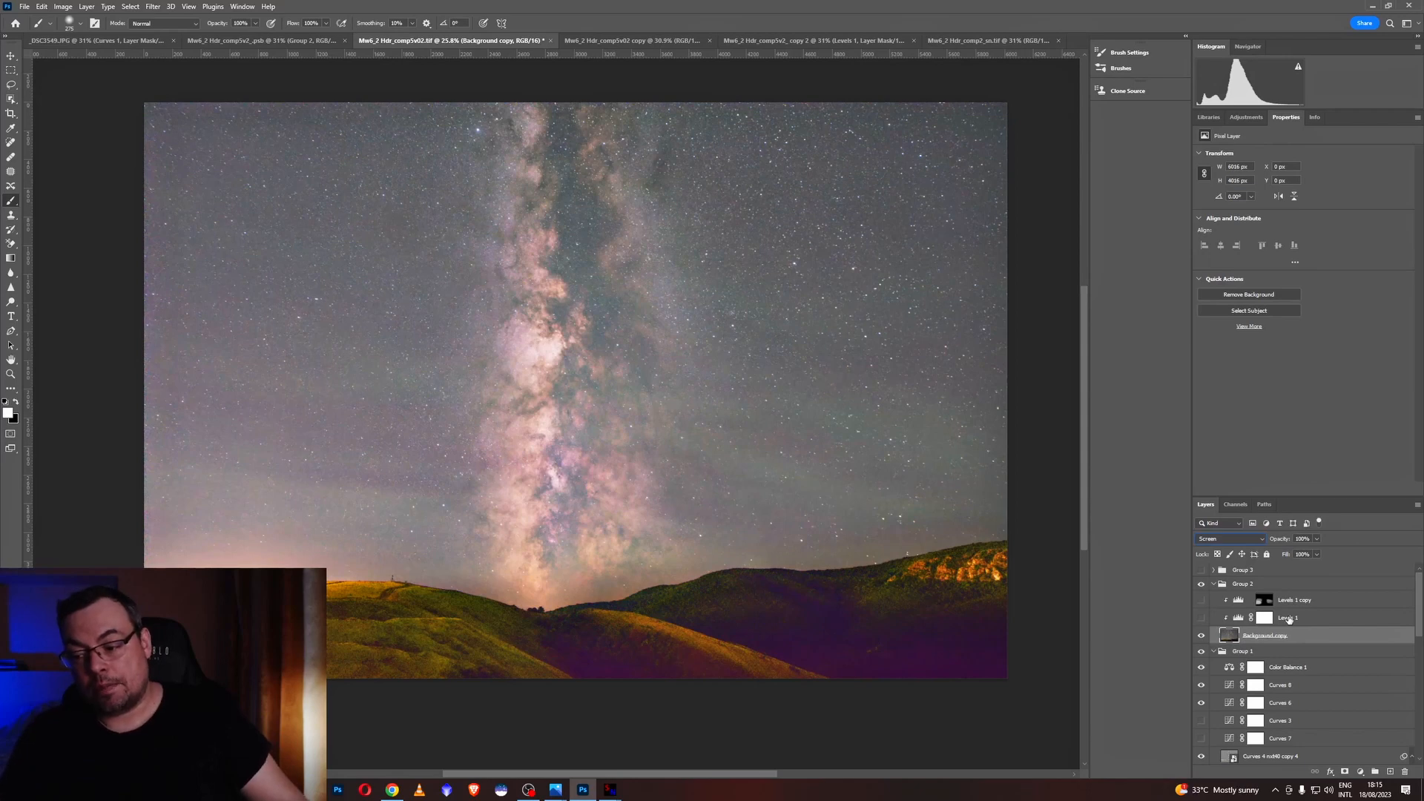
Try Levels 1 on to darken the image, then hide it and reselect Background copy.
{"action": "left_click", "coordinate": [1263, 620]}
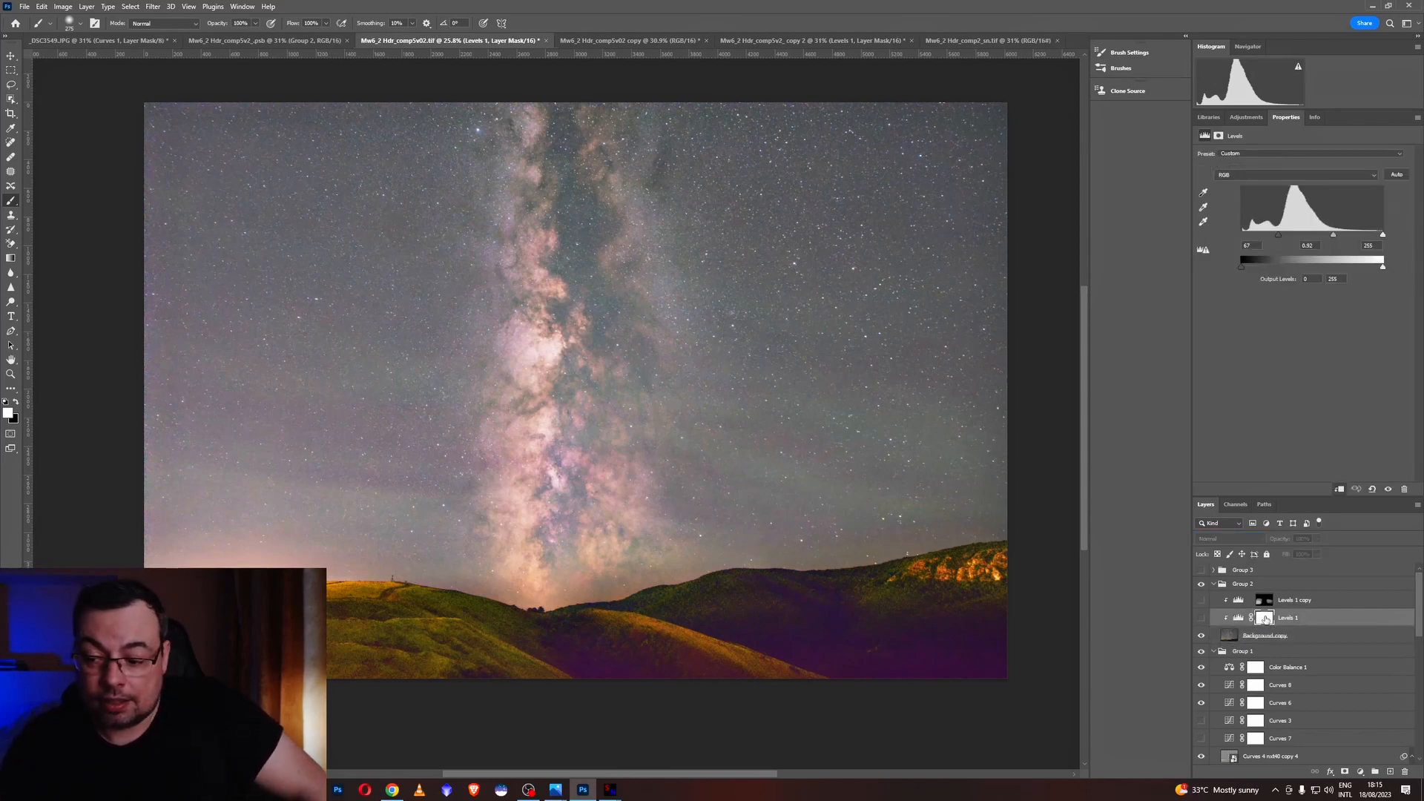
{"action": "left_click", "coordinate": [1227, 635]}
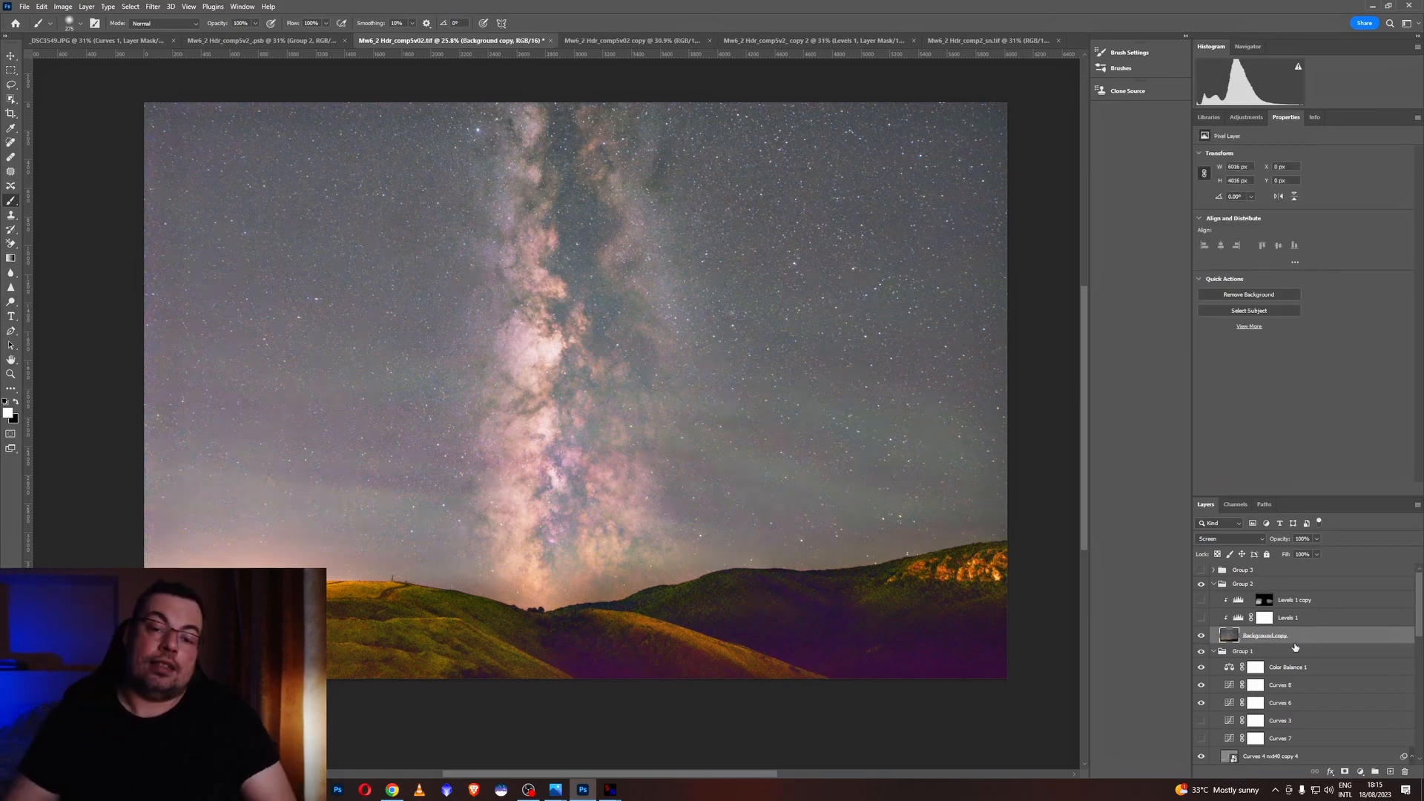
{"action": "mouse_move", "coordinate": [1265, 635]}
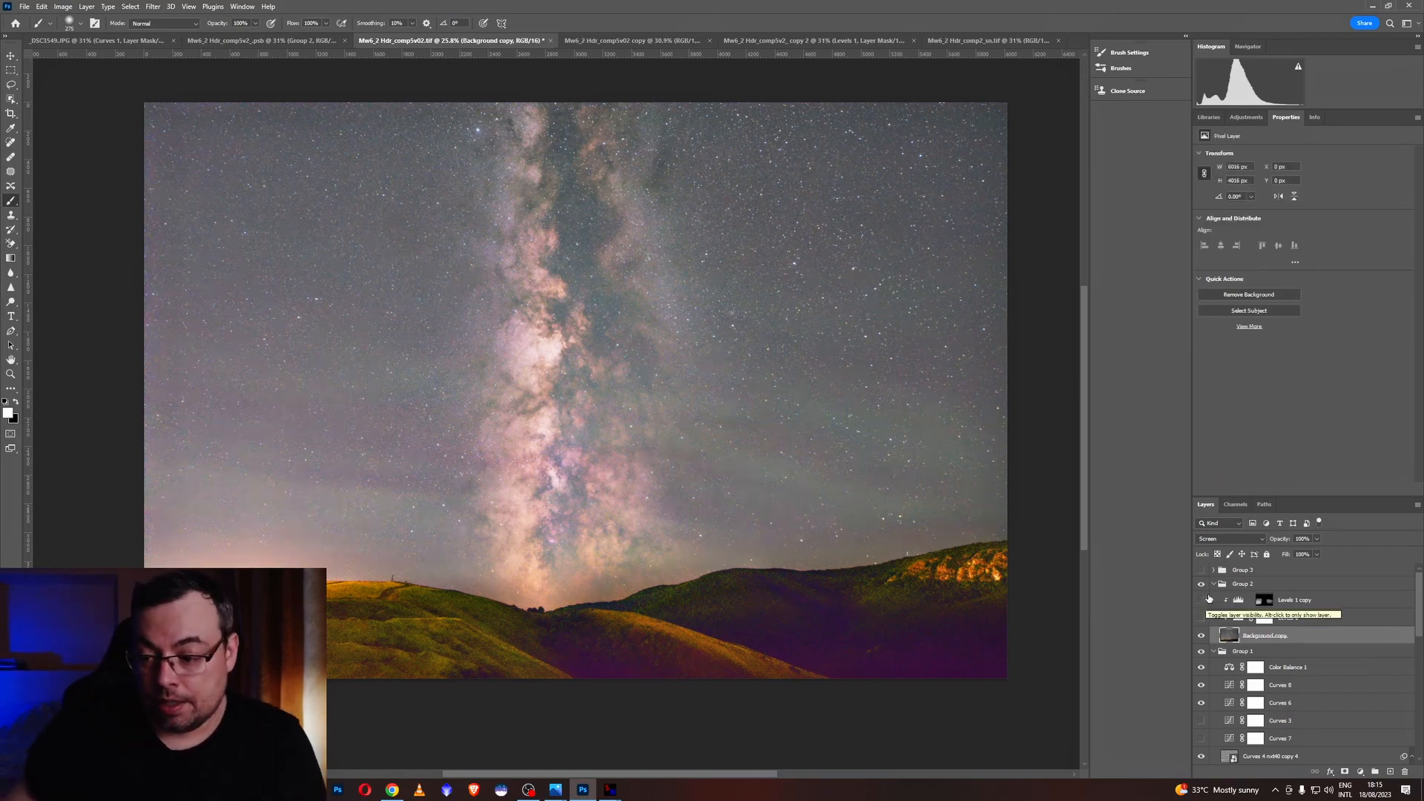
{"action": "left_click", "coordinate": [1201, 617]}
{"action": "left_click", "coordinate": [1227, 617]}
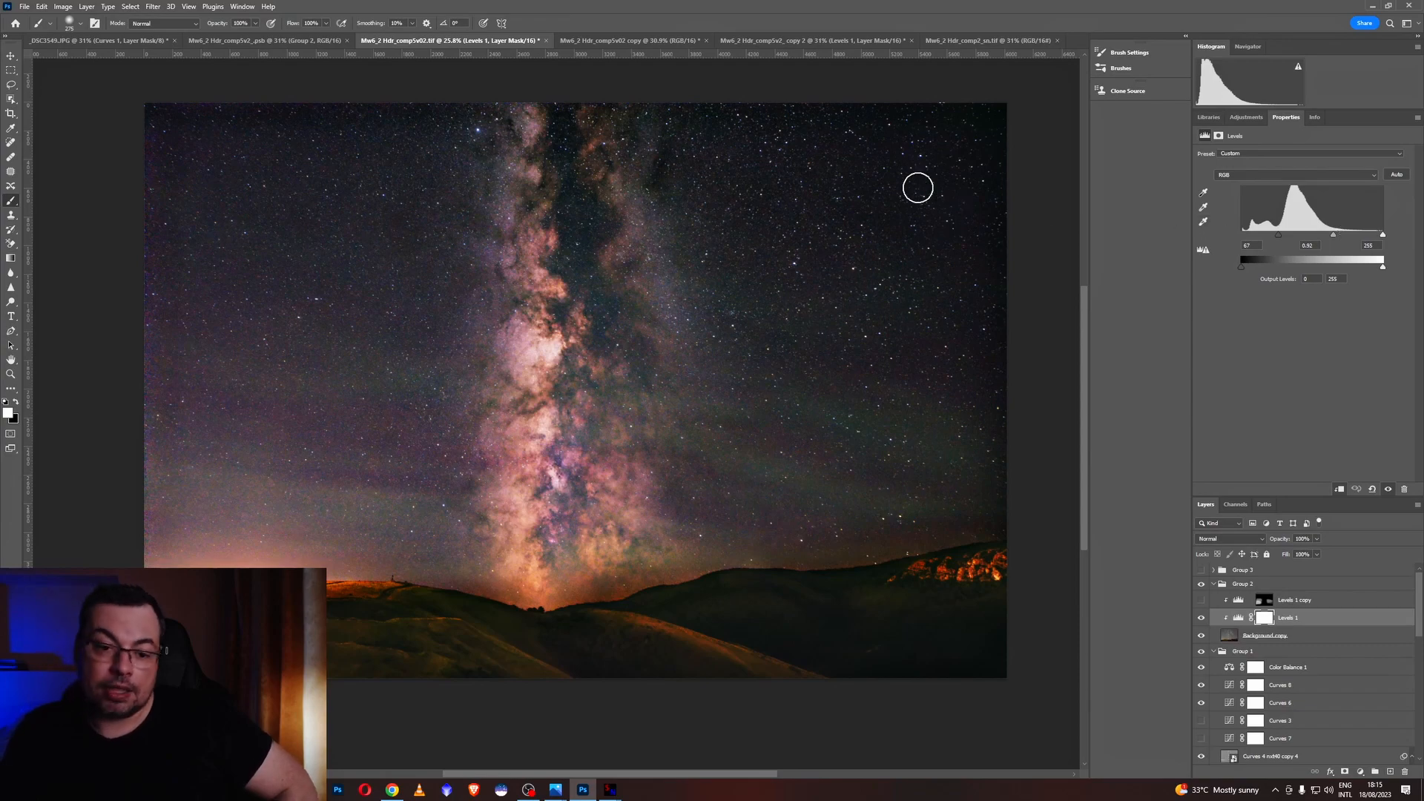
{"action": "left_click", "coordinate": [1200, 617]}
{"action": "left_click", "coordinate": [1266, 635]}
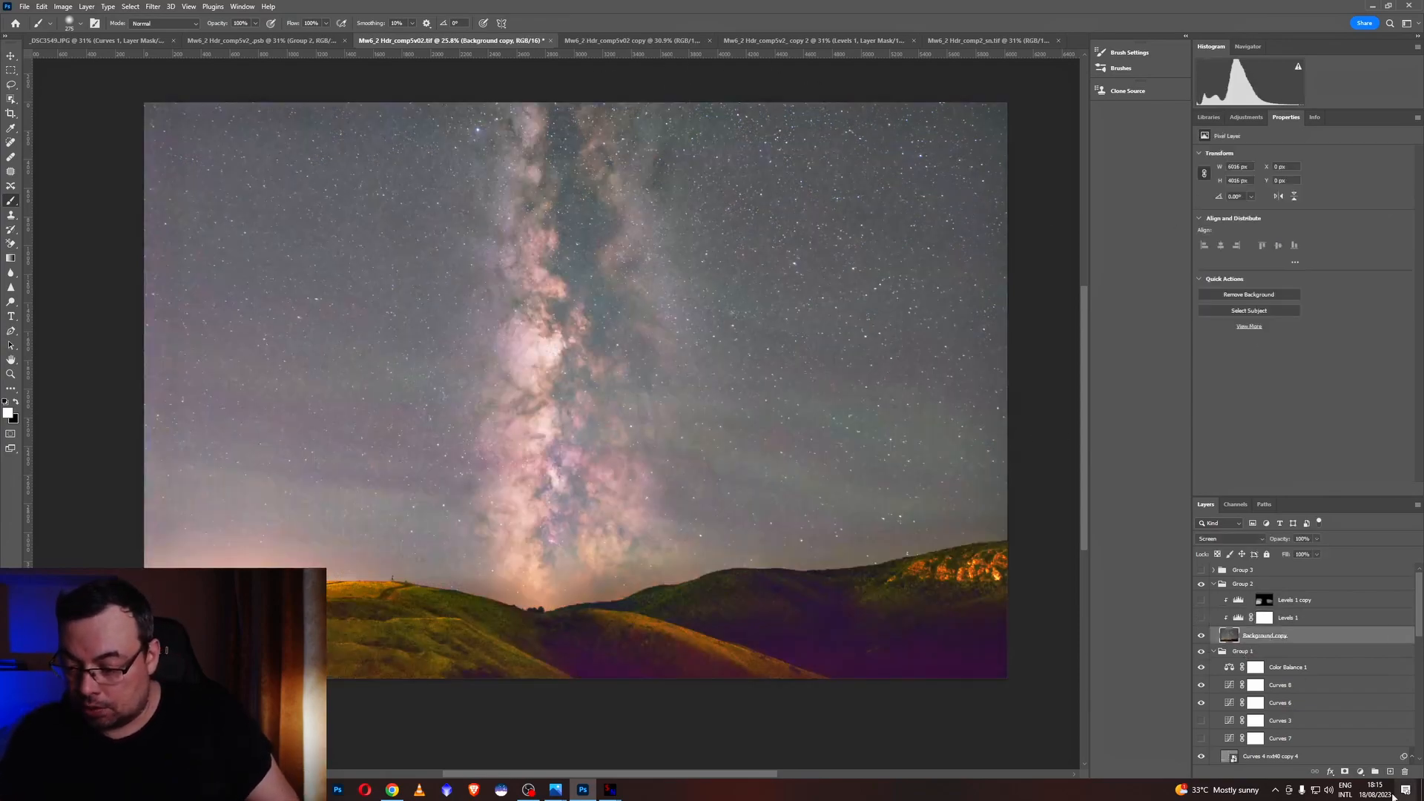
Add a Levels 2 adjustment and raise its black point to darken the sky.
{"action": "left_click", "coordinate": [1359, 776]}
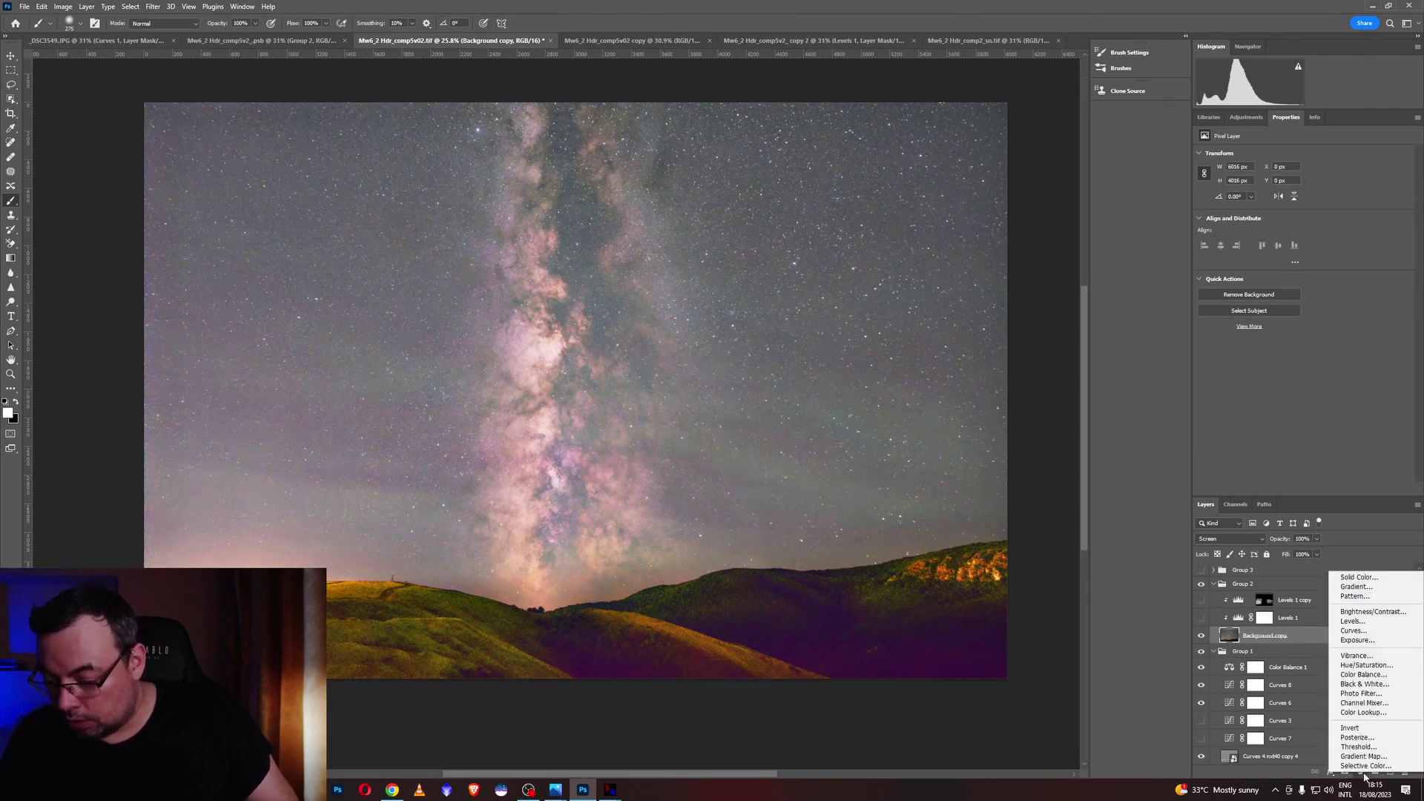
{"action": "left_click", "coordinate": [1354, 623]}
{"action": "mouse_move", "coordinate": [1244, 235]}
{"action": "left_mouse_down"}
{"action": "mouse_move", "coordinate": [1336, 240]}
{"action": "mouse_move", "coordinate": [1275, 236]}
{"action": "left_mouse_up"}
{"action": "left_click", "coordinate": [1339, 490]}
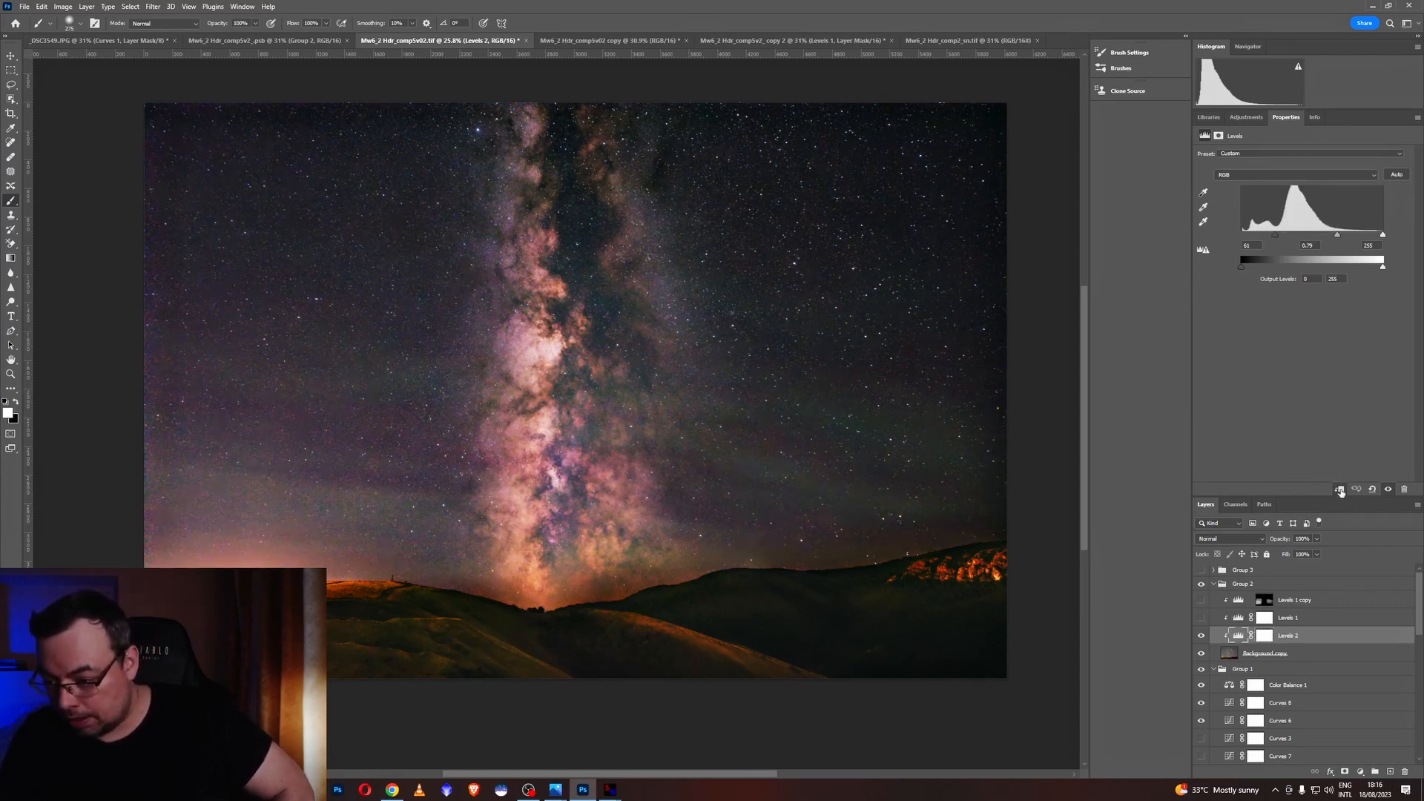
{"action": "left_click", "coordinate": [1339, 491]}
Clip Levels 2 to the Background copy star layer with Ctrl+Alt+G and compare the result.
{"action": "left_click", "coordinate": [1200, 654]}
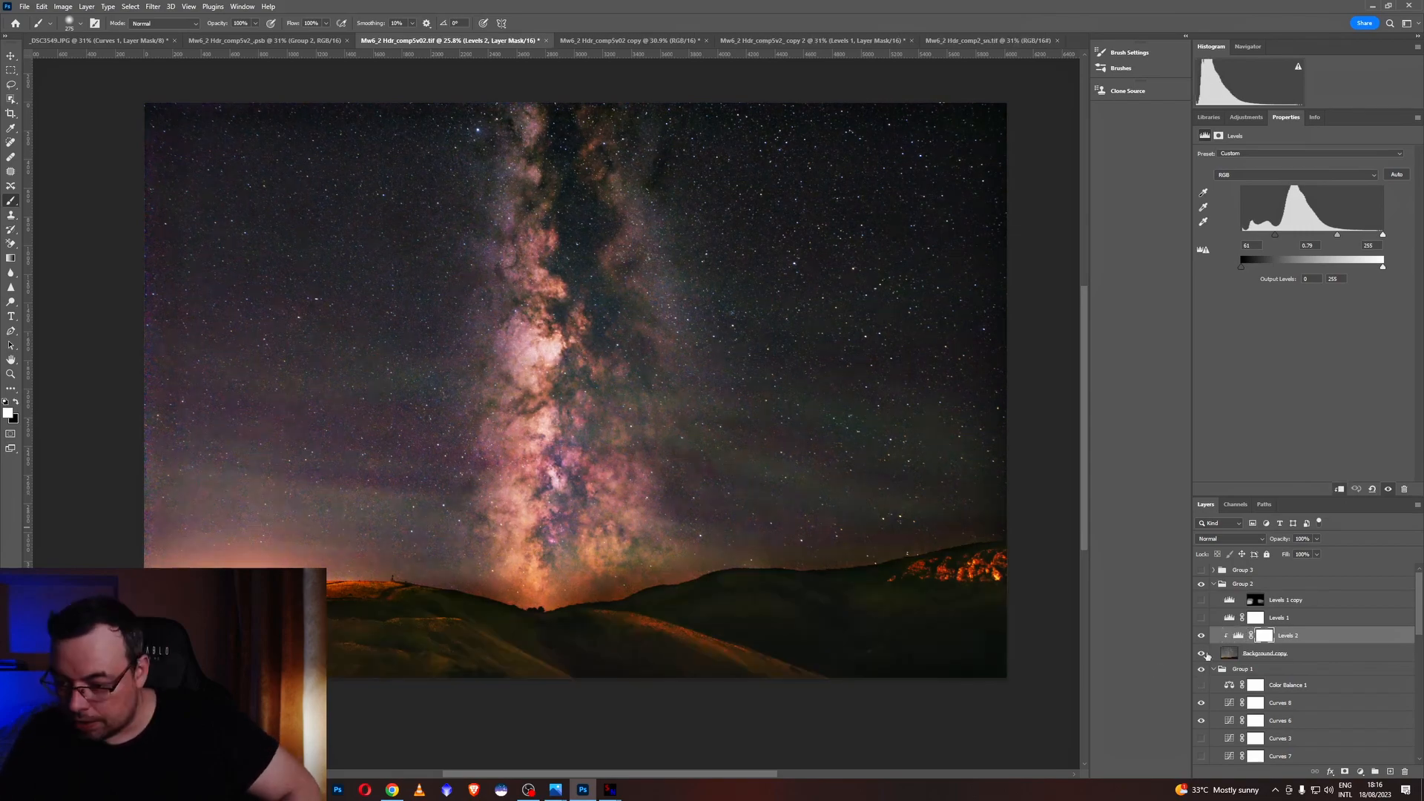
{"action": "key", "text": "ctrl+alt+g"}
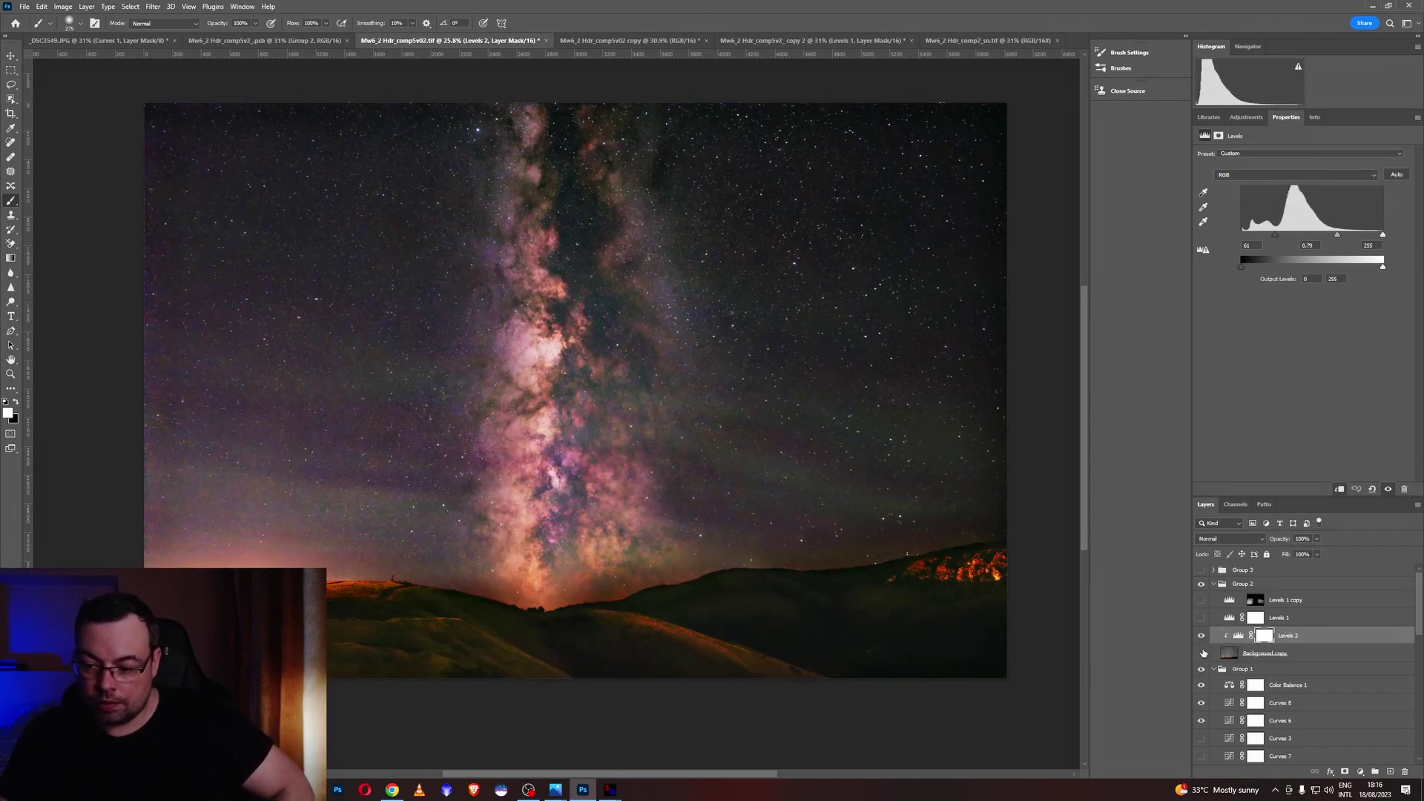
{"action": "left_click", "coordinate": [1202, 654]}
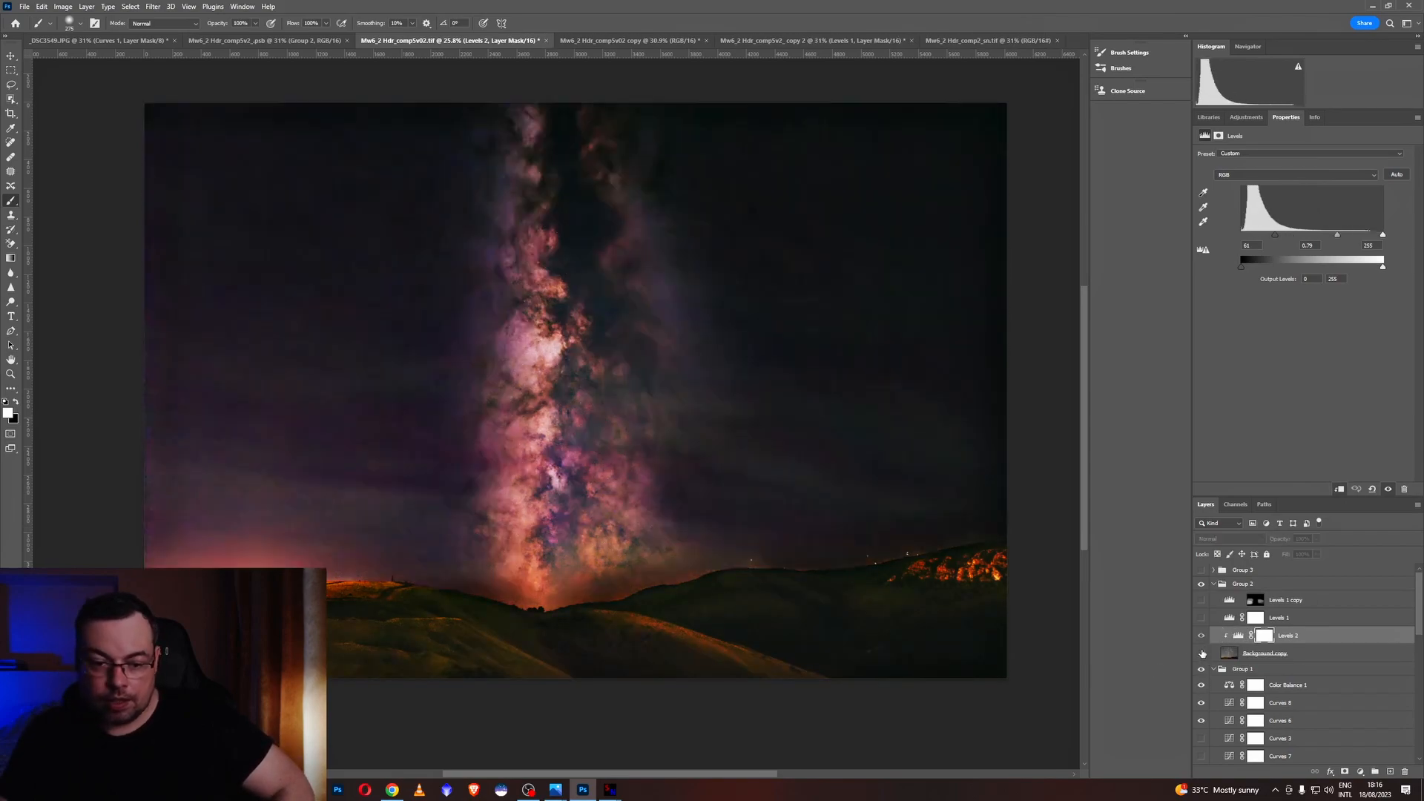
{"action": "left_click", "coordinate": [1202, 654]}
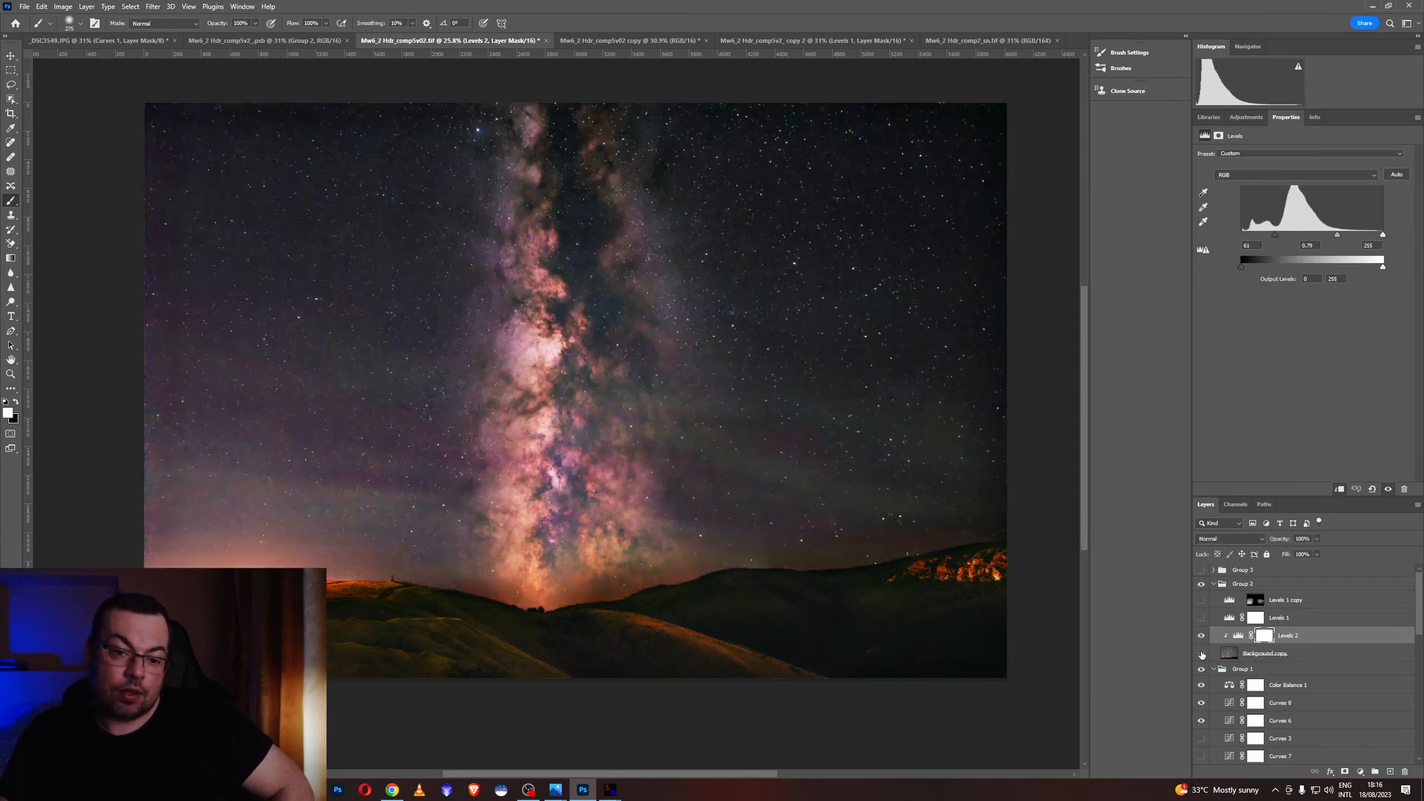
Turn on the masked Levels 1 copy adjustment and compare the sky with and without it.
{"action": "left_click", "coordinate": [1285, 618]}
{"action": "left_click", "coordinate": [1201, 599]}
{"action": "left_click", "coordinate": [1255, 599]}
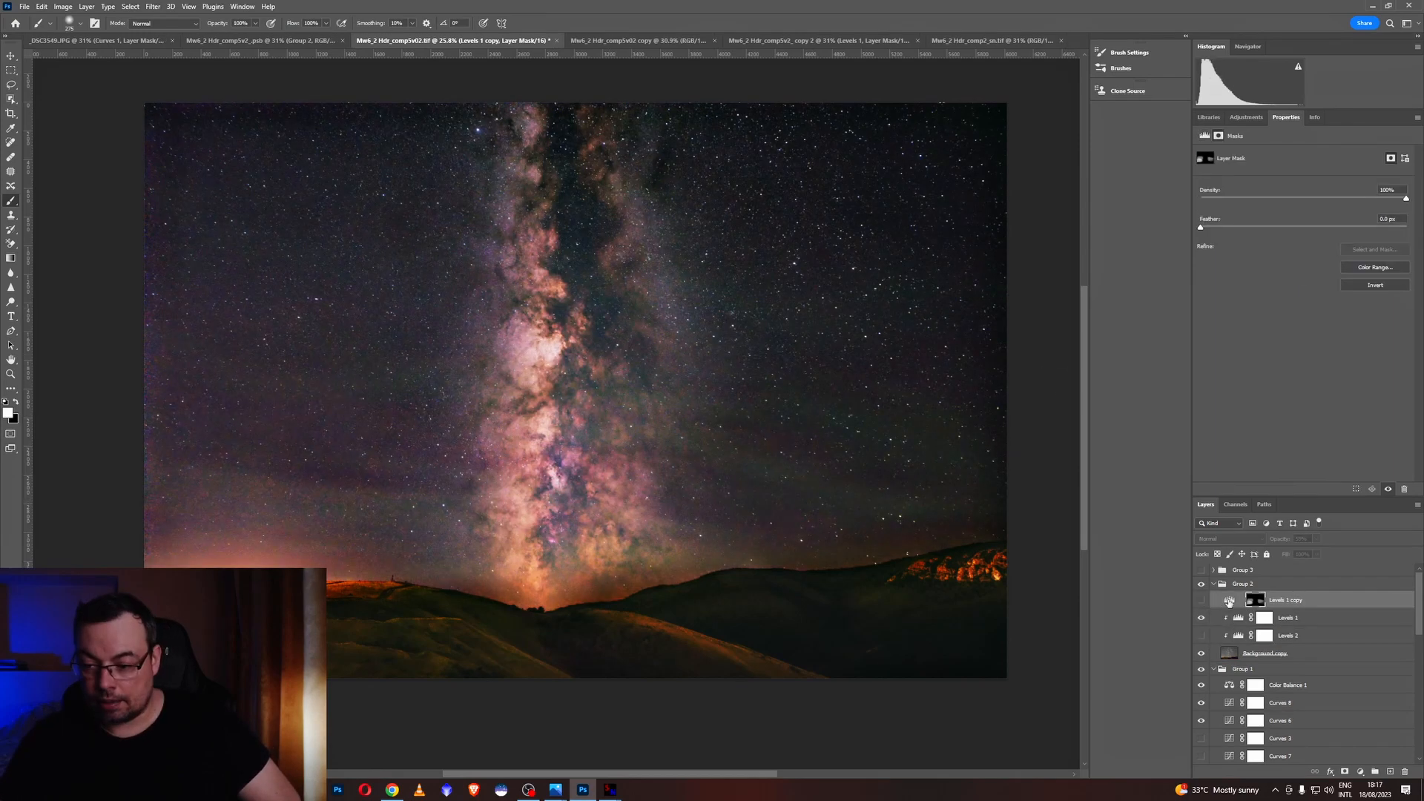
{"action": "left_click", "coordinate": [1199, 600]}
{"action": "left_click", "coordinate": [1201, 600]}
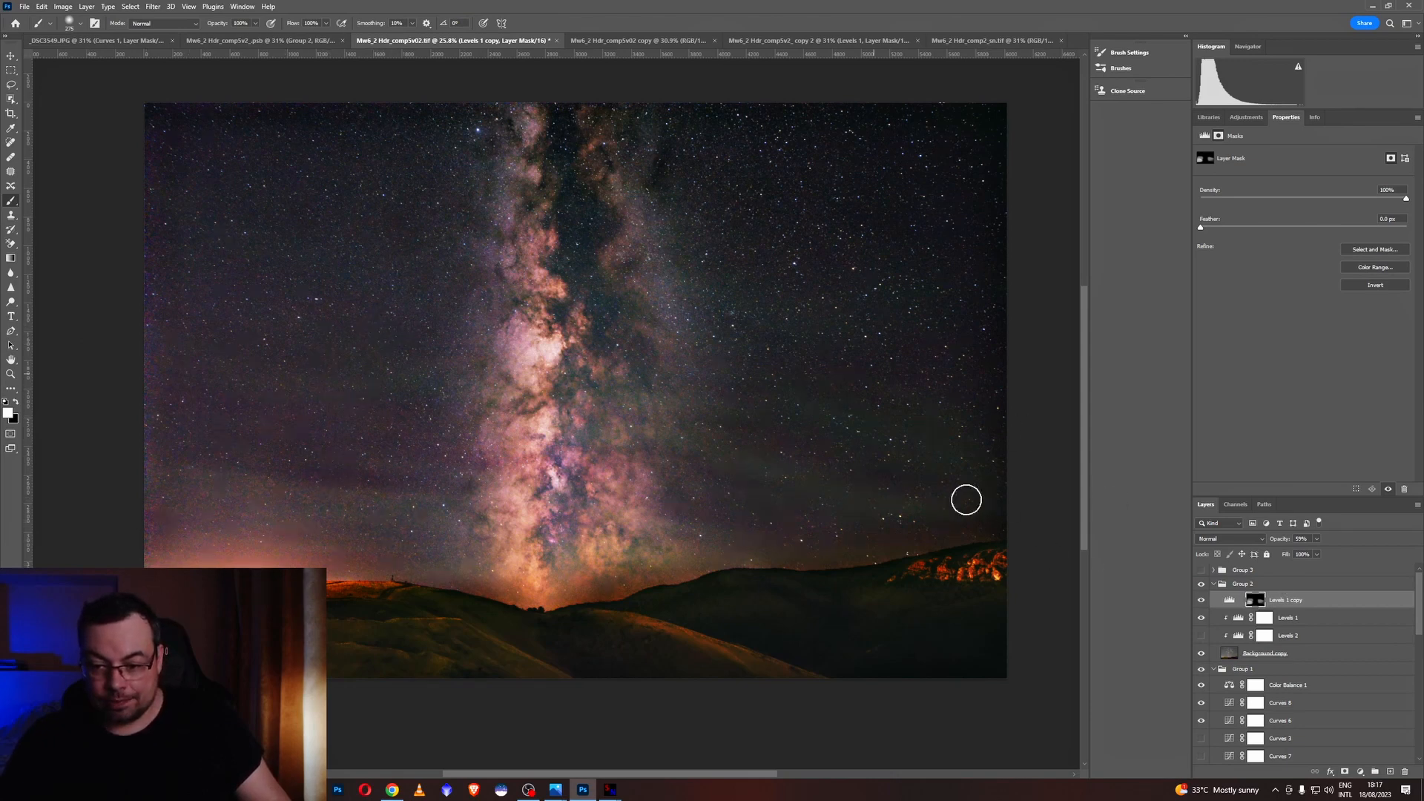
{"action": "left_click", "coordinate": [1201, 600]}
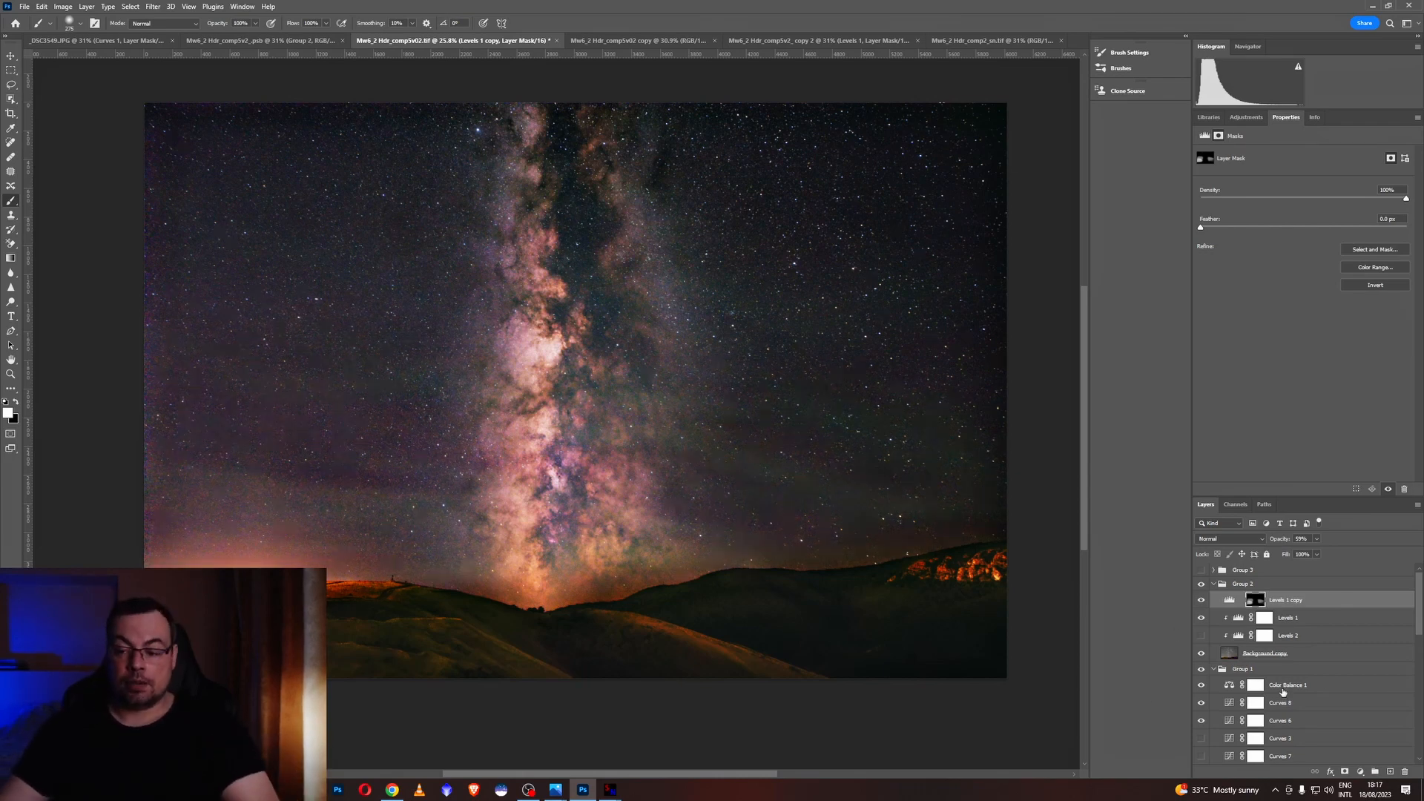
Expand Group 3 to reveal its curves layers.
{"action": "left_click", "coordinate": [1213, 571]}
{"action": "left_click", "coordinate": [1265, 665]}
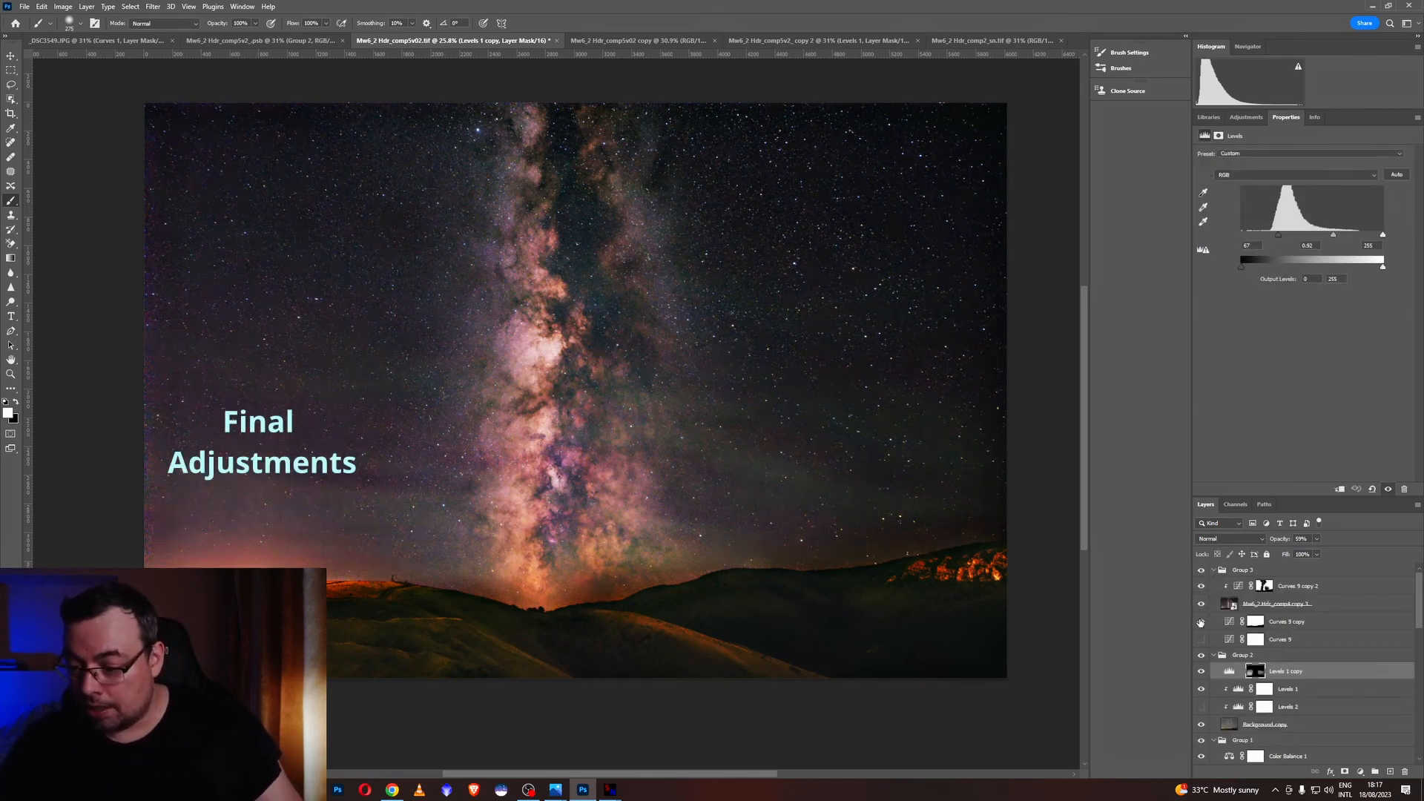
Compare Curves 9 copy on and off, then turn on the masked Curves 9 copy 2 adjustment.
{"action": "left_click", "coordinate": [1279, 620]}
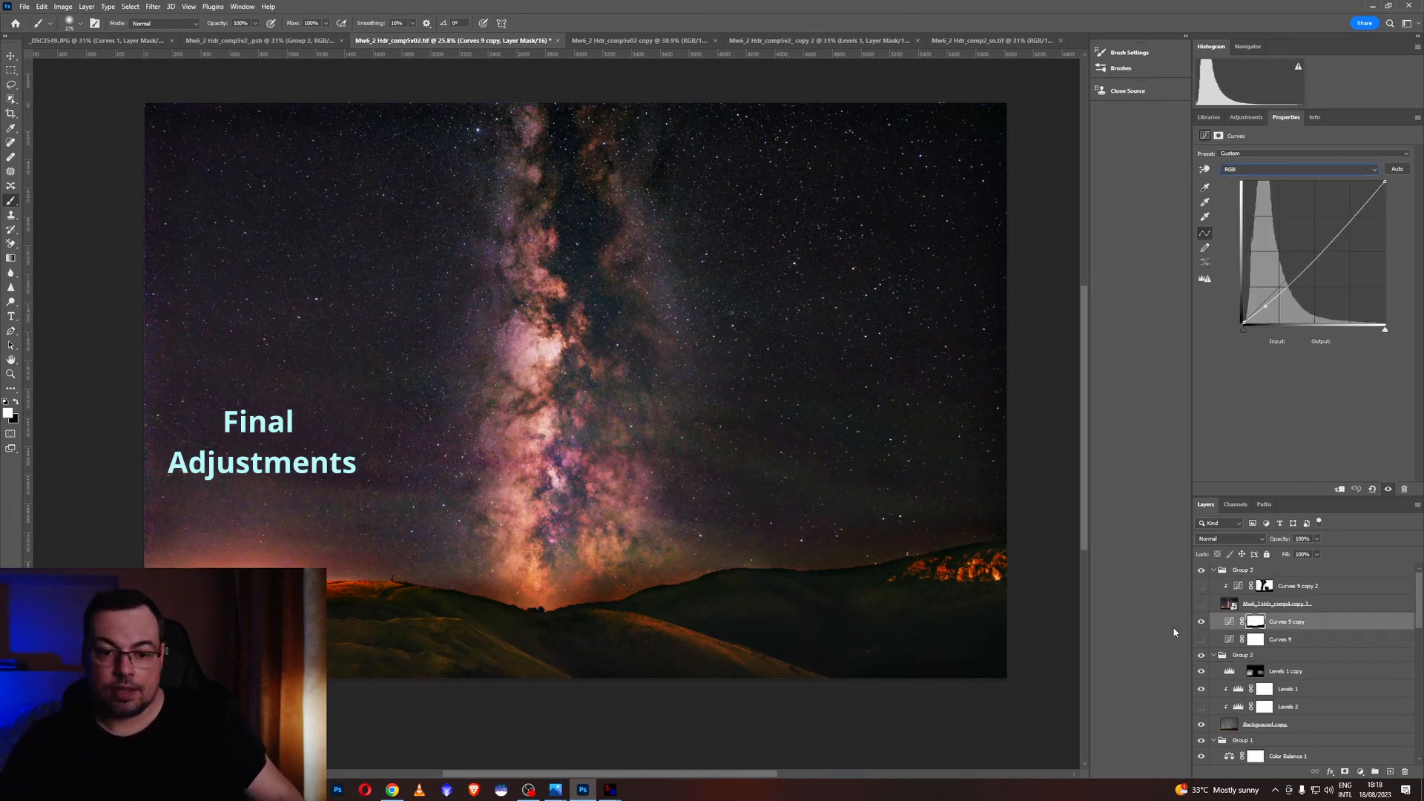
{"action": "left_click", "coordinate": [1199, 621]}
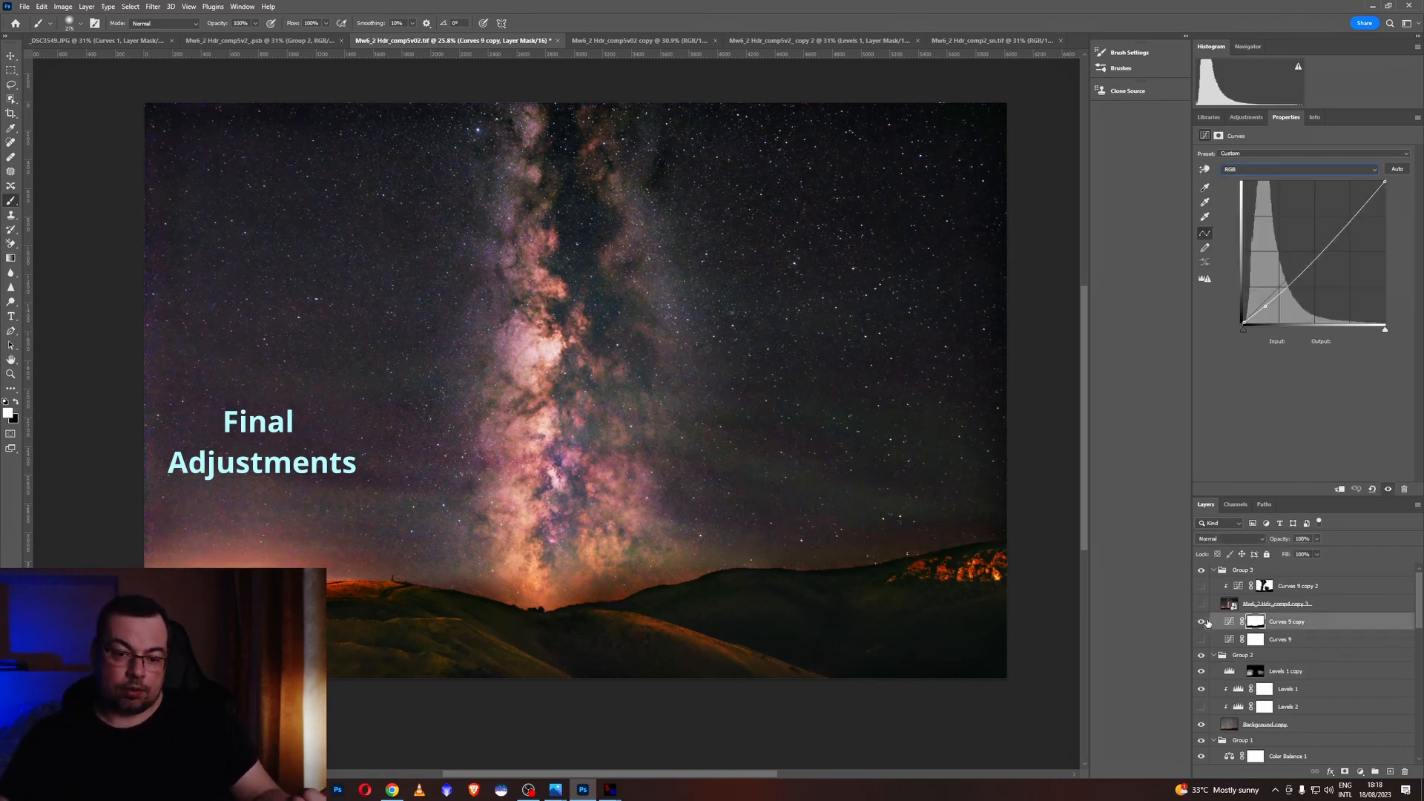
{"action": "left_click", "coordinate": [1215, 604]}
{"action": "left_click", "coordinate": [1268, 620]}
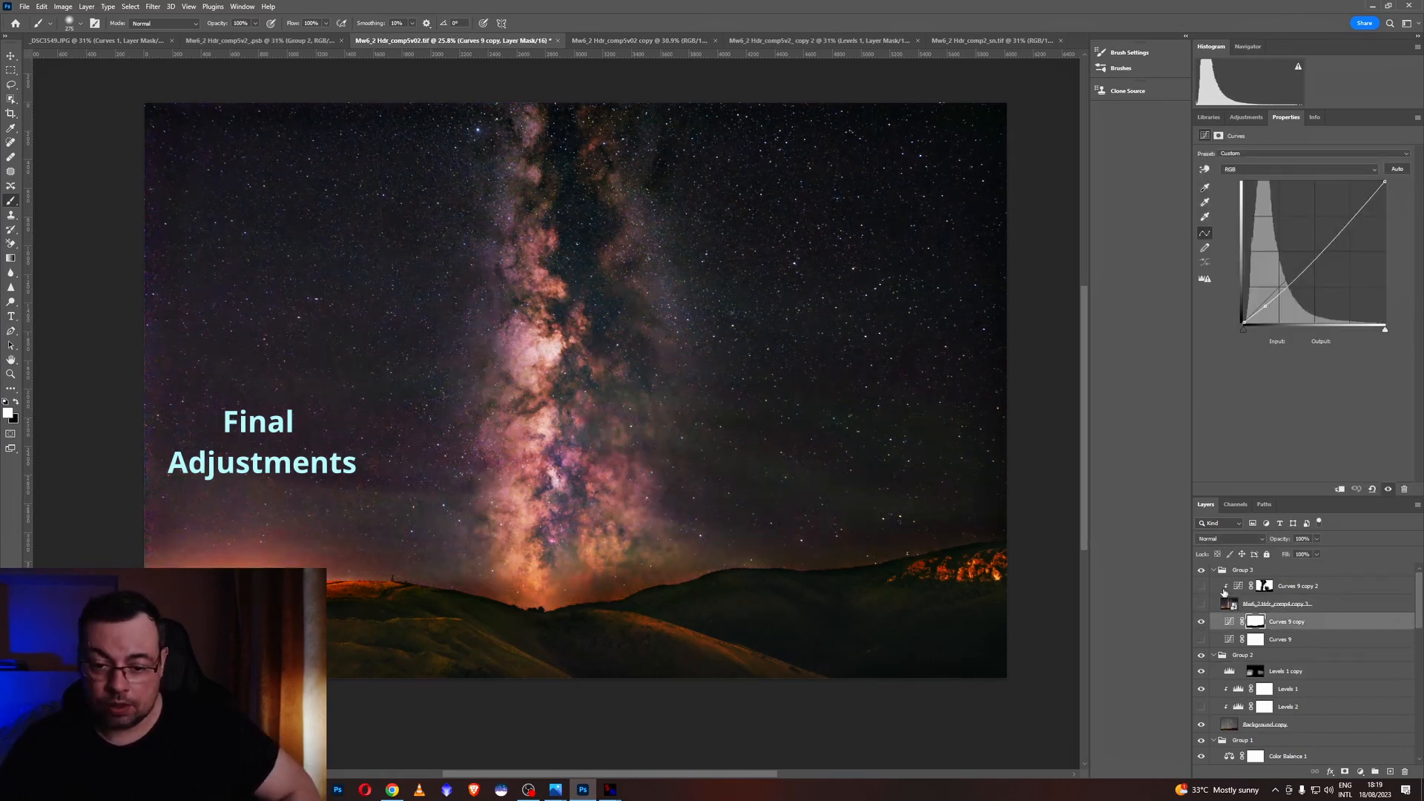
{"action": "left_click", "coordinate": [1238, 587]}
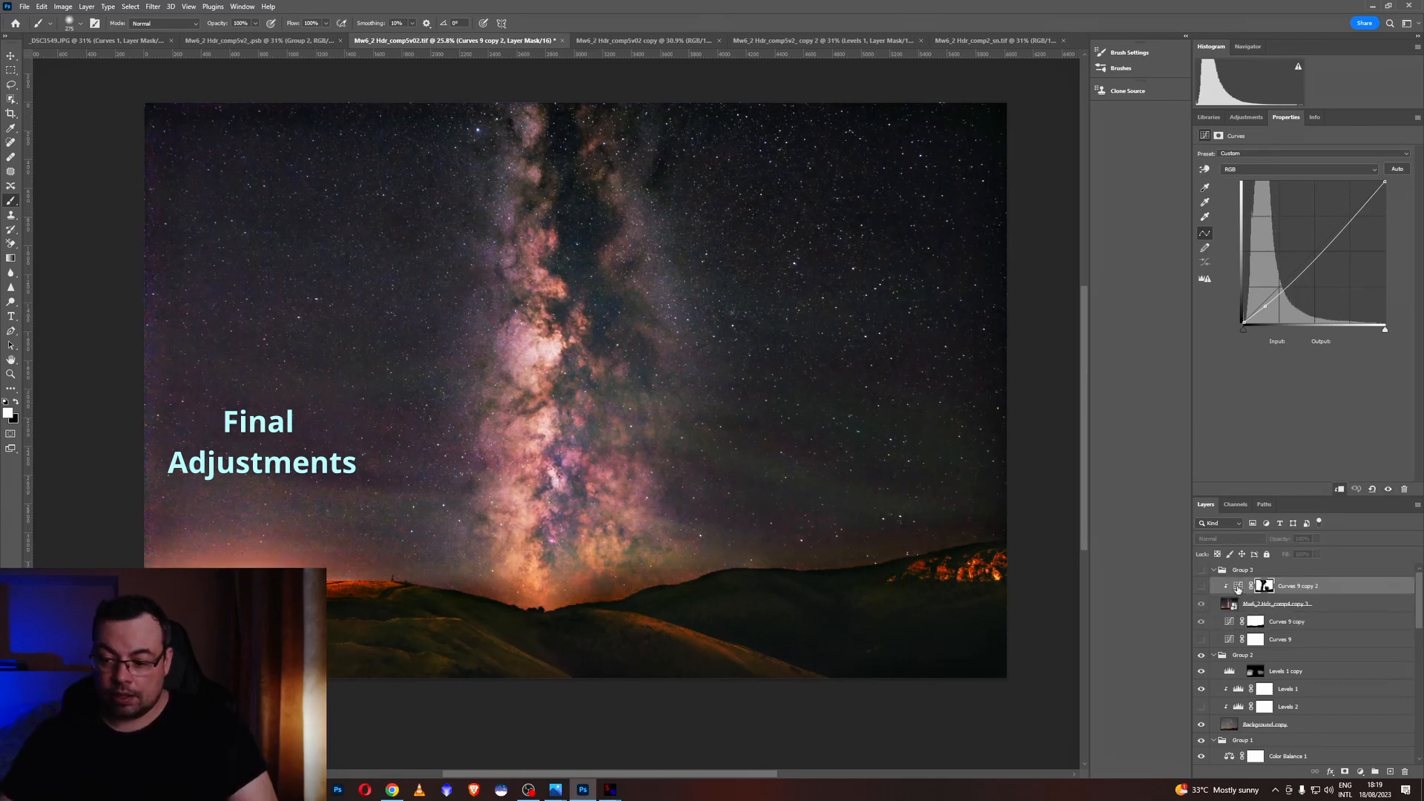
{"action": "left_click", "coordinate": [1200, 586]}
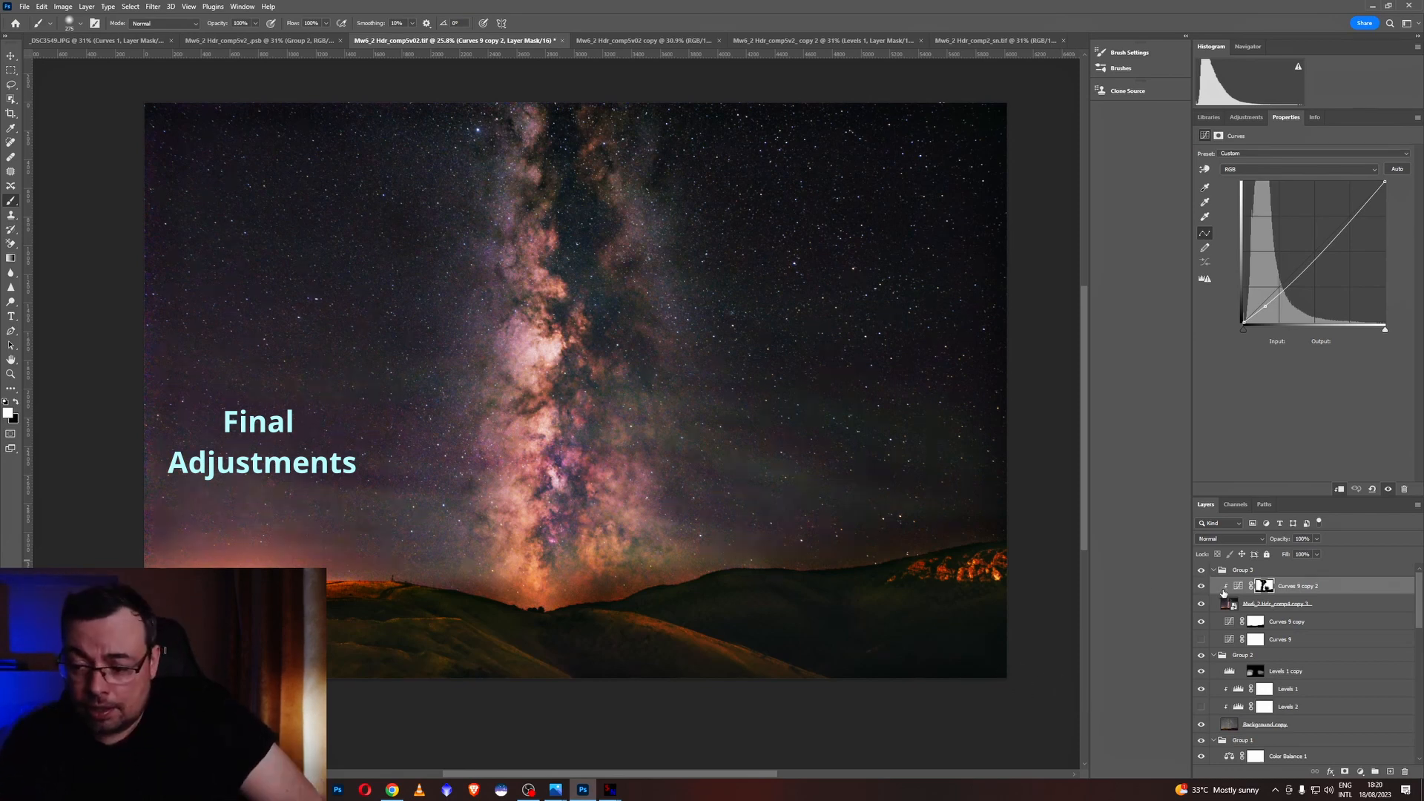
Review the Red and Green channel curves of Curves 9 copy 2 and fit the image to screen.
{"action": "left_click", "coordinate": [1257, 169]}
{"action": "left_click", "coordinate": [1259, 170]}
{"action": "left_click", "coordinate": [1259, 195]}
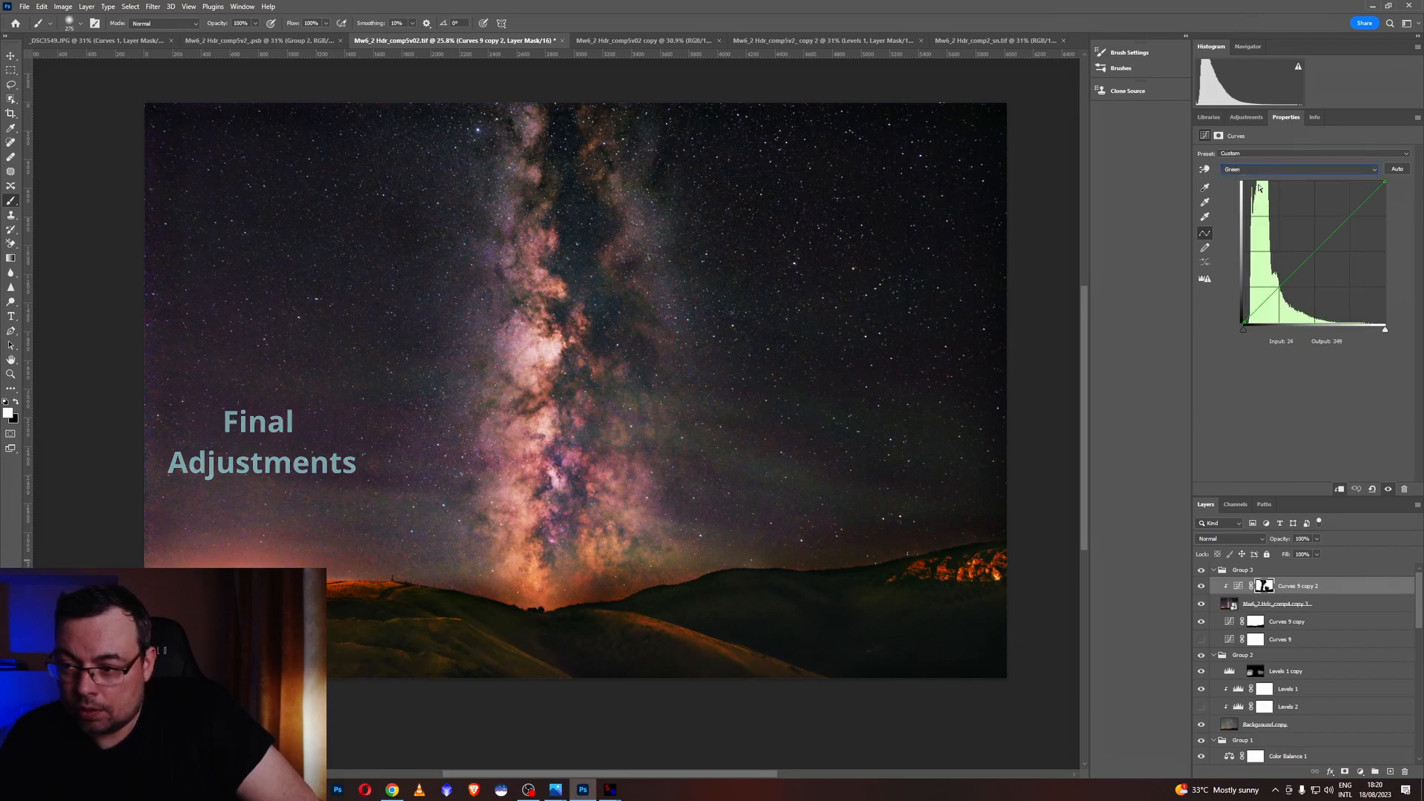
{"action": "left_click", "coordinate": [1269, 170]}
{"action": "key", "text": "ctrl+0"}
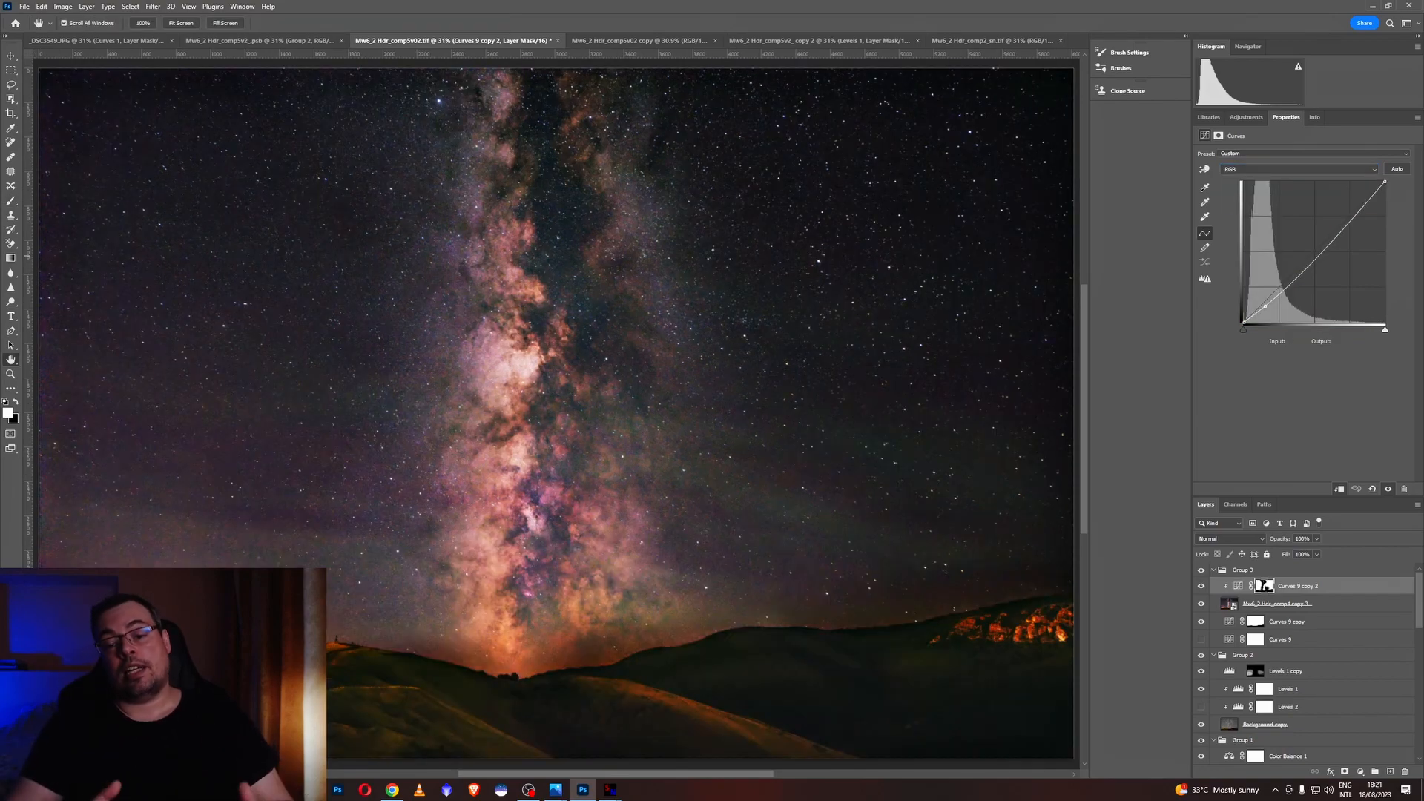